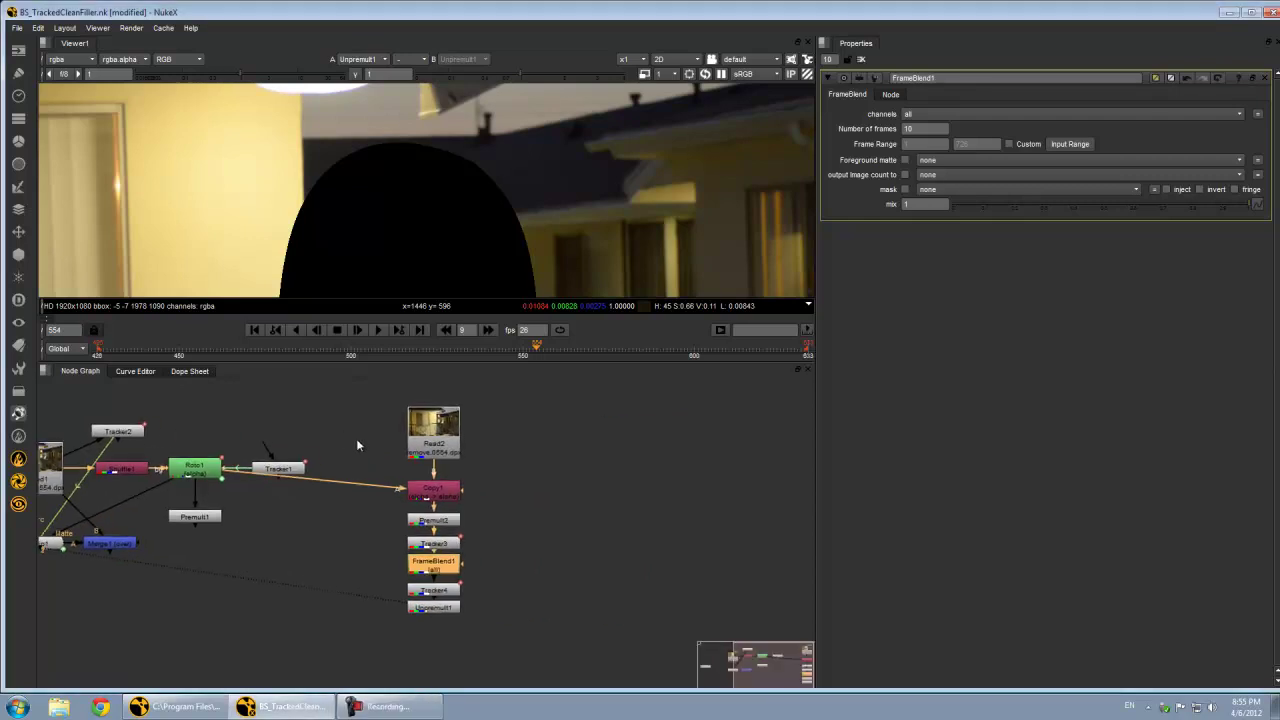
Step: Look over the node graph, from the Read2 branch down to Unpremult1 and across to the roto and tracker nodes
middle_drag(500, 474, 455, 502)
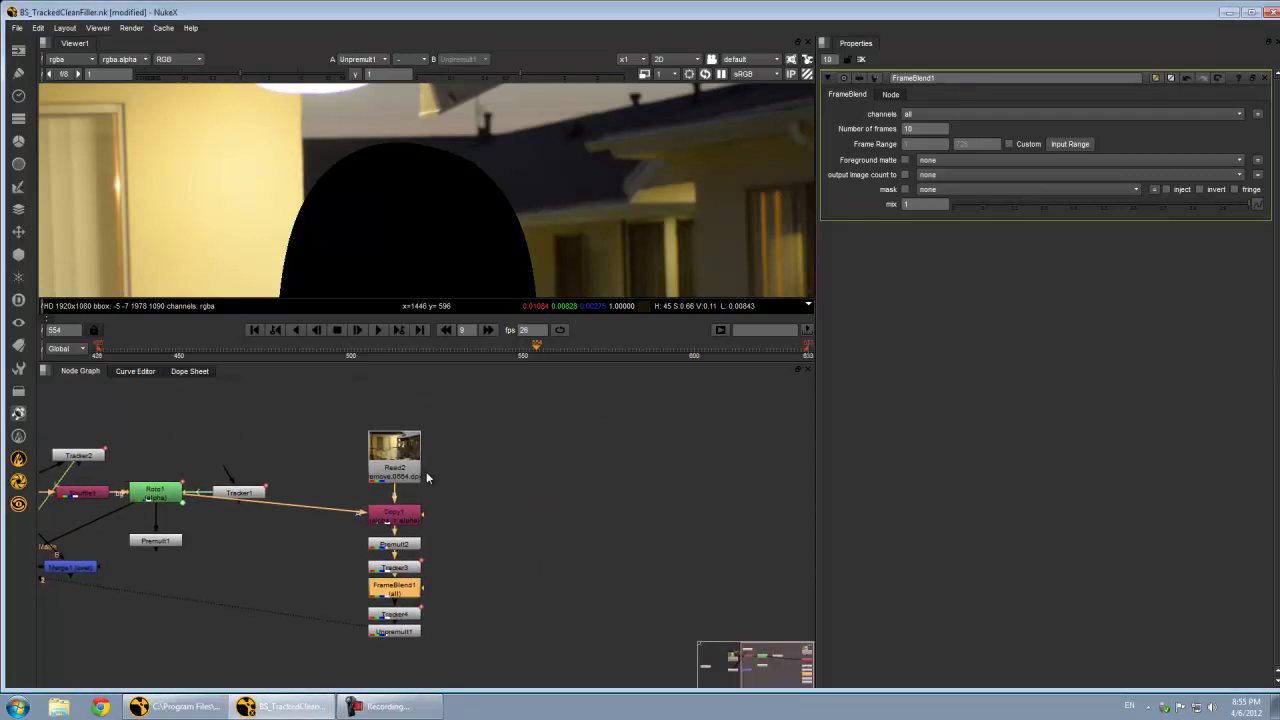
click(403, 467)
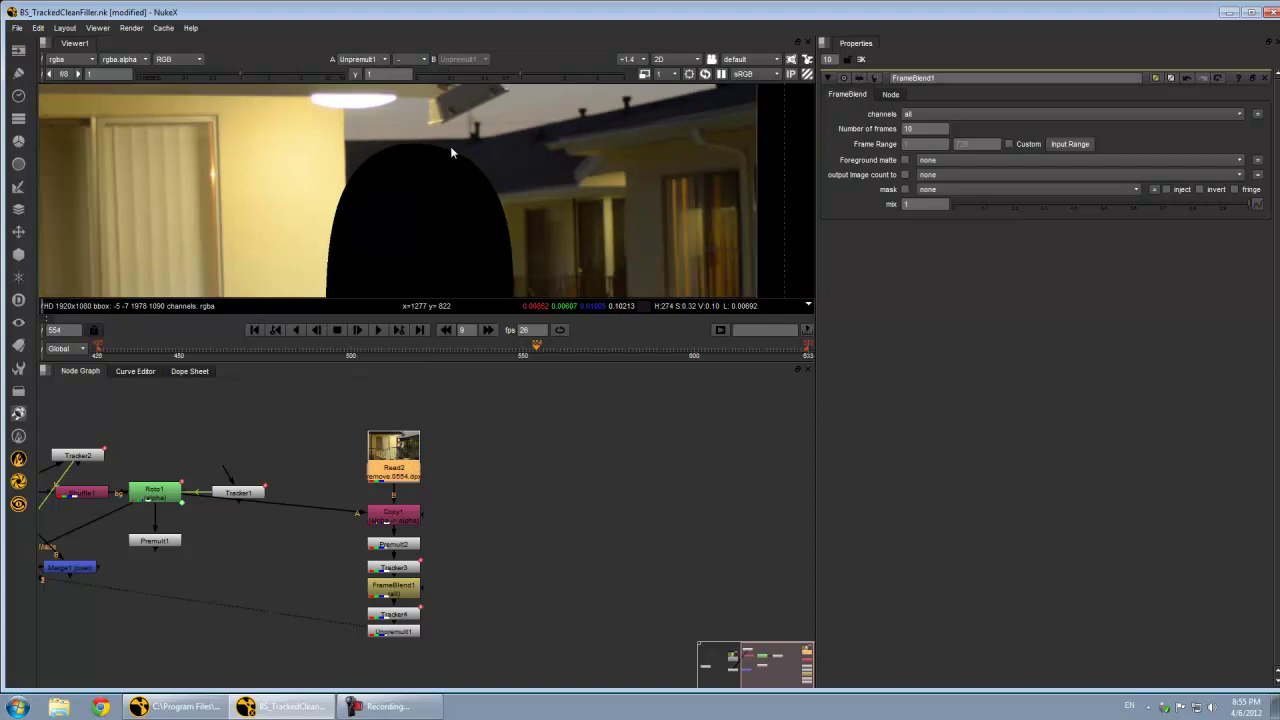
scroll(450, 146, down, 3)
middle_drag(453, 166, 492, 187)
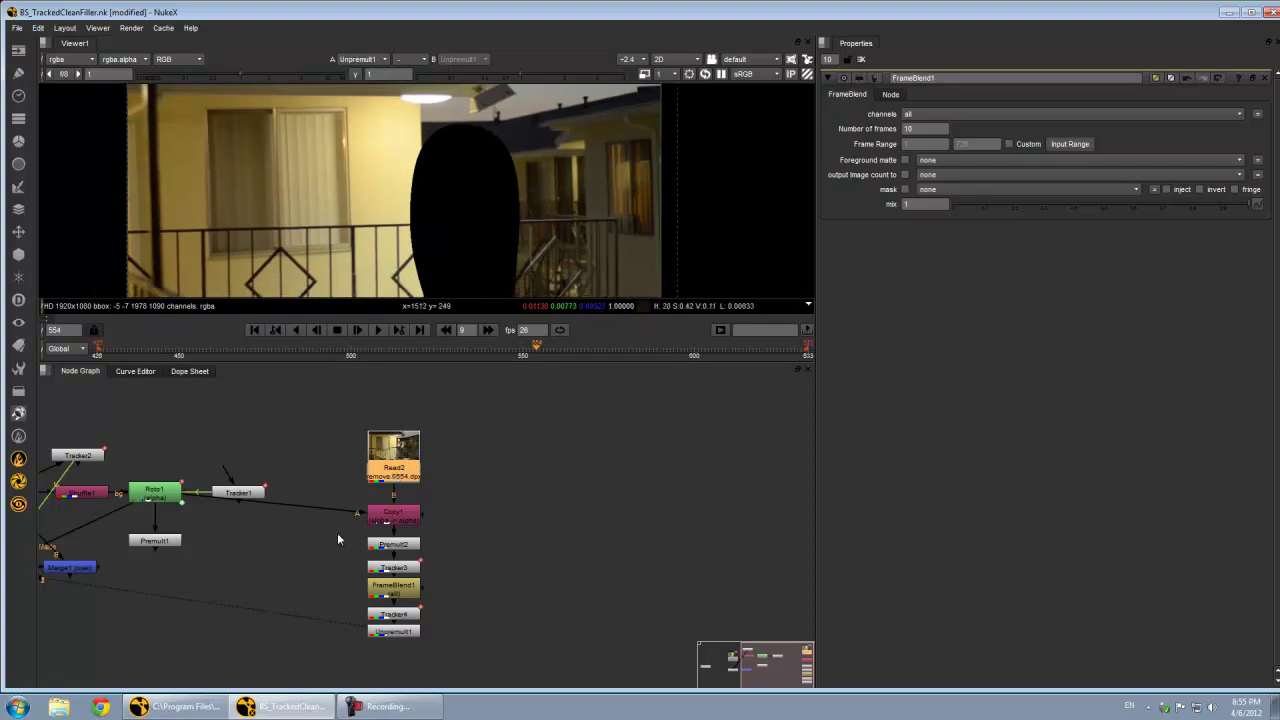
middle_drag(338, 538, 392, 527)
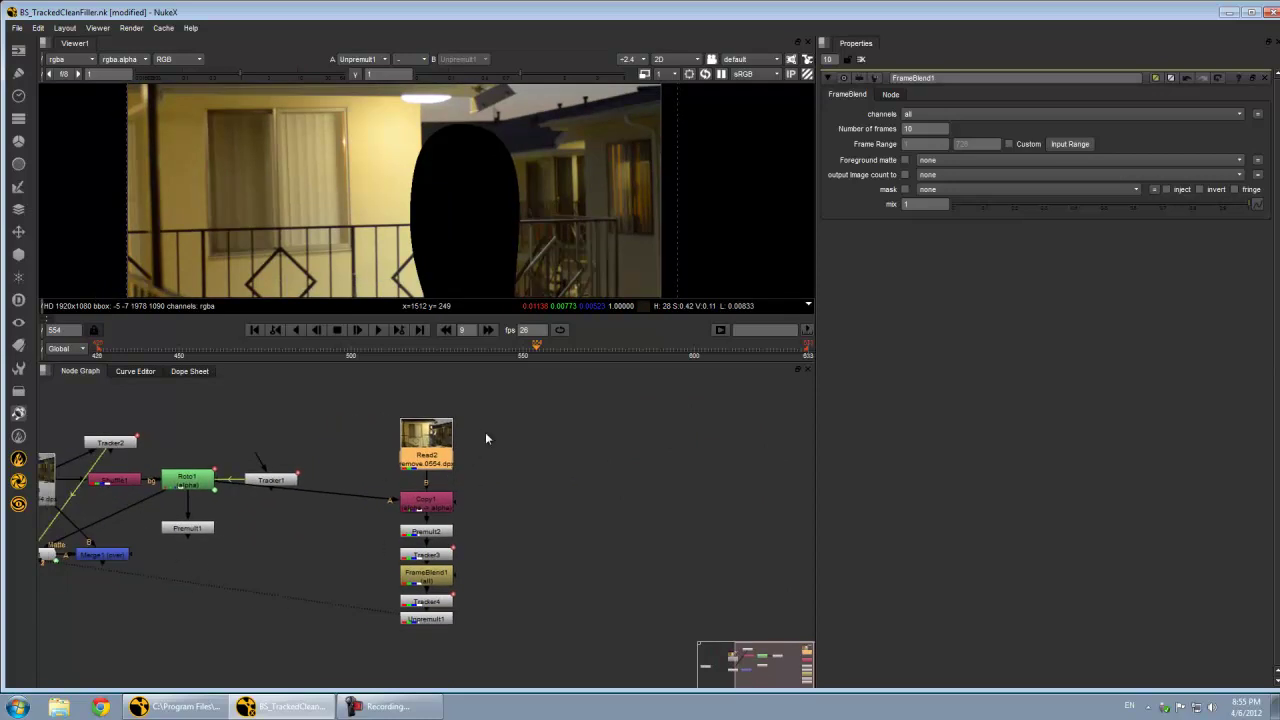
middle_drag(486, 434, 481, 484)
middle_drag(300, 523, 413, 476)
mouse_move(476, 402)
mouse_down()
mouse_move(676, 629)
mouse_move(624, 632)
mouse_move(609, 653)
mouse_move(478, 405)
mouse_up()
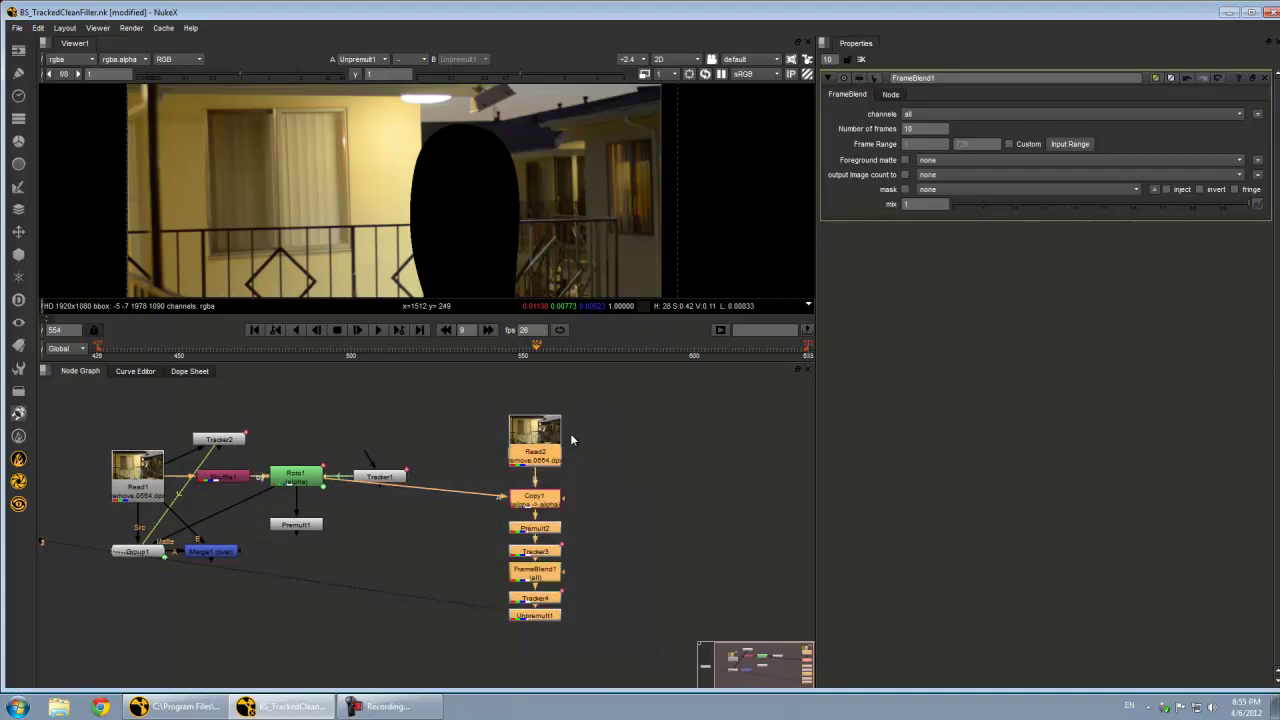
Step: Show the original Read2 plate in the viewer and scrub to frame 520
scroll(563, 440, up, 5)
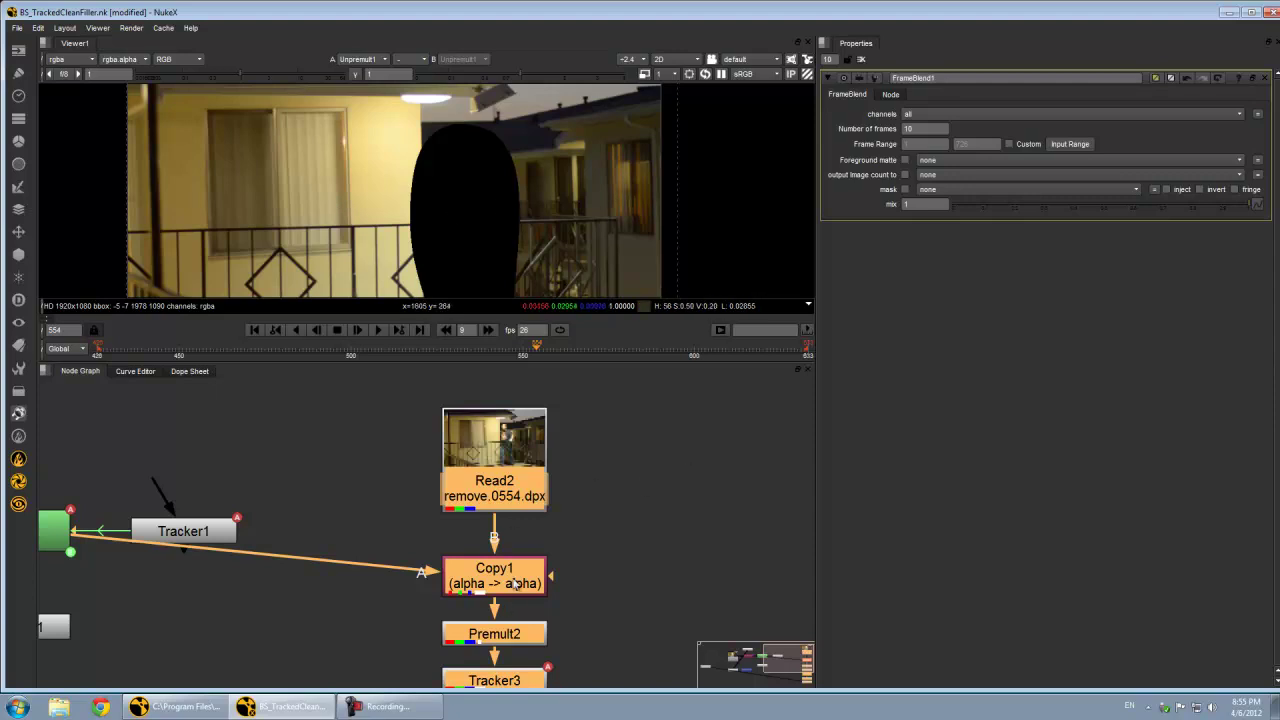
ctrl+shift+click(498, 464)
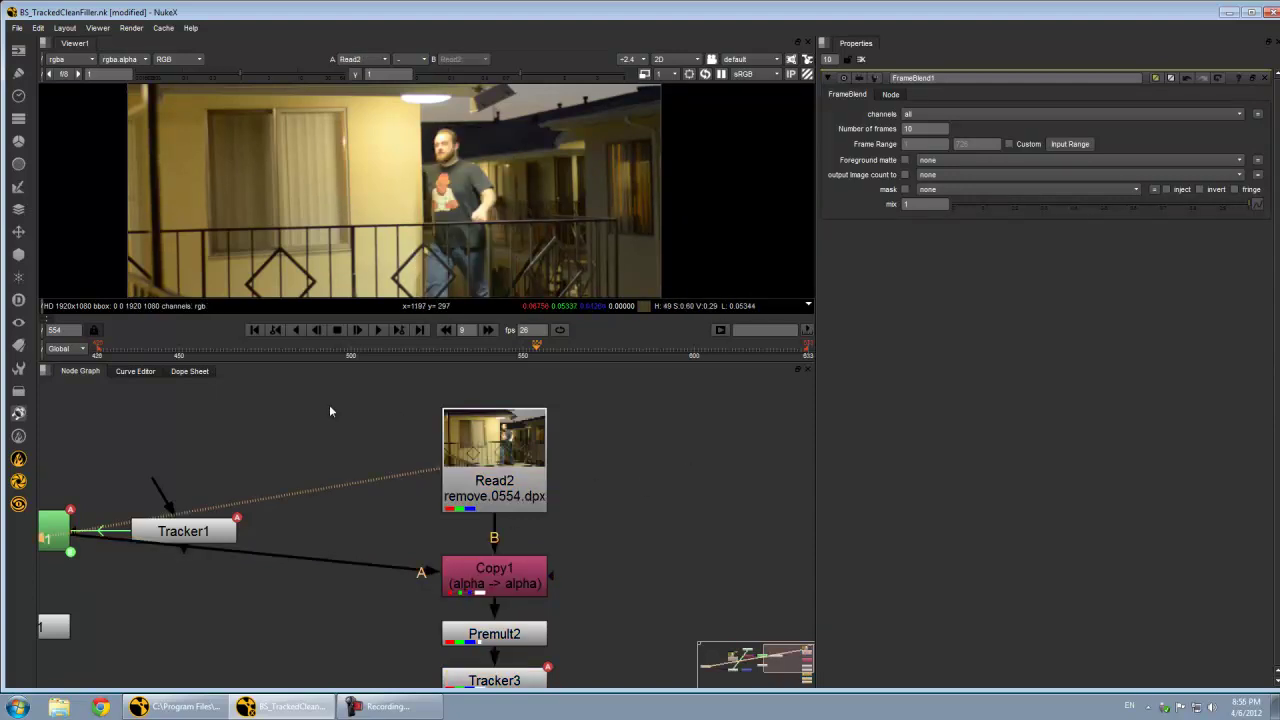
drag(356, 349, 419, 345)
Step: View the Copy1 node at frame 520, checking its alpha channel and returning to RGB
middle_drag(610, 559, 559, 477)
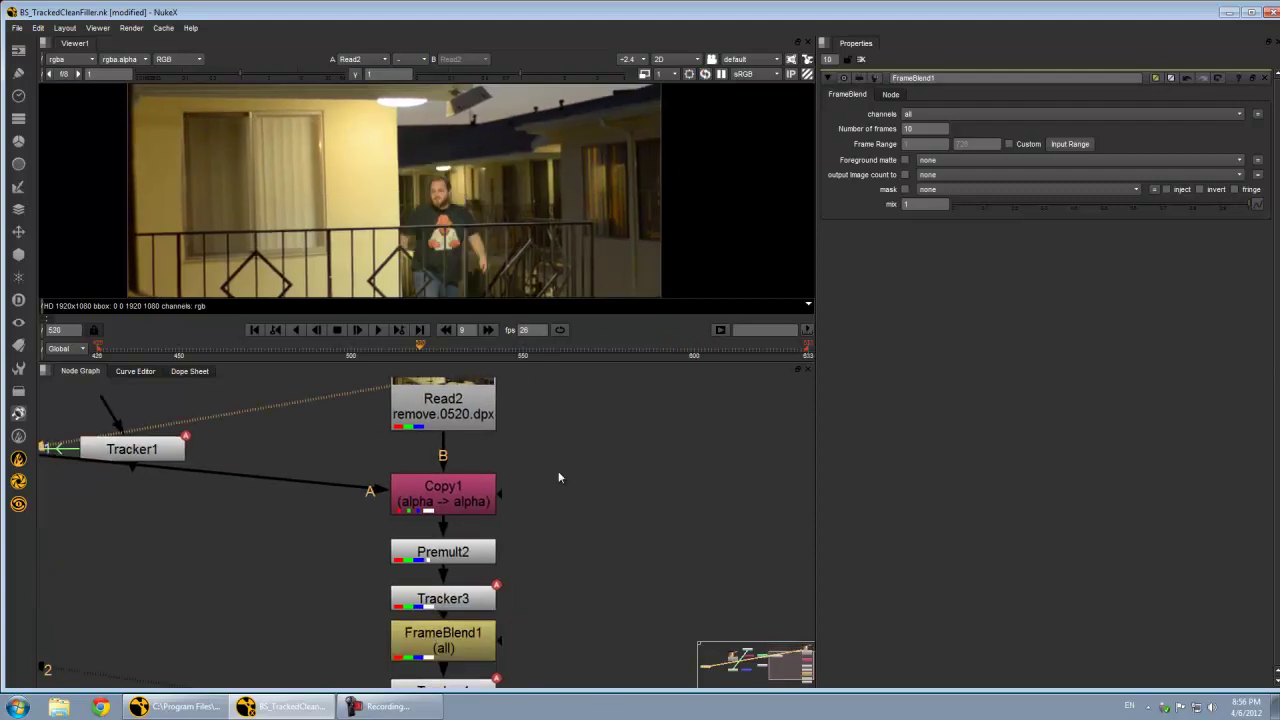
click(471, 510)
key(1)
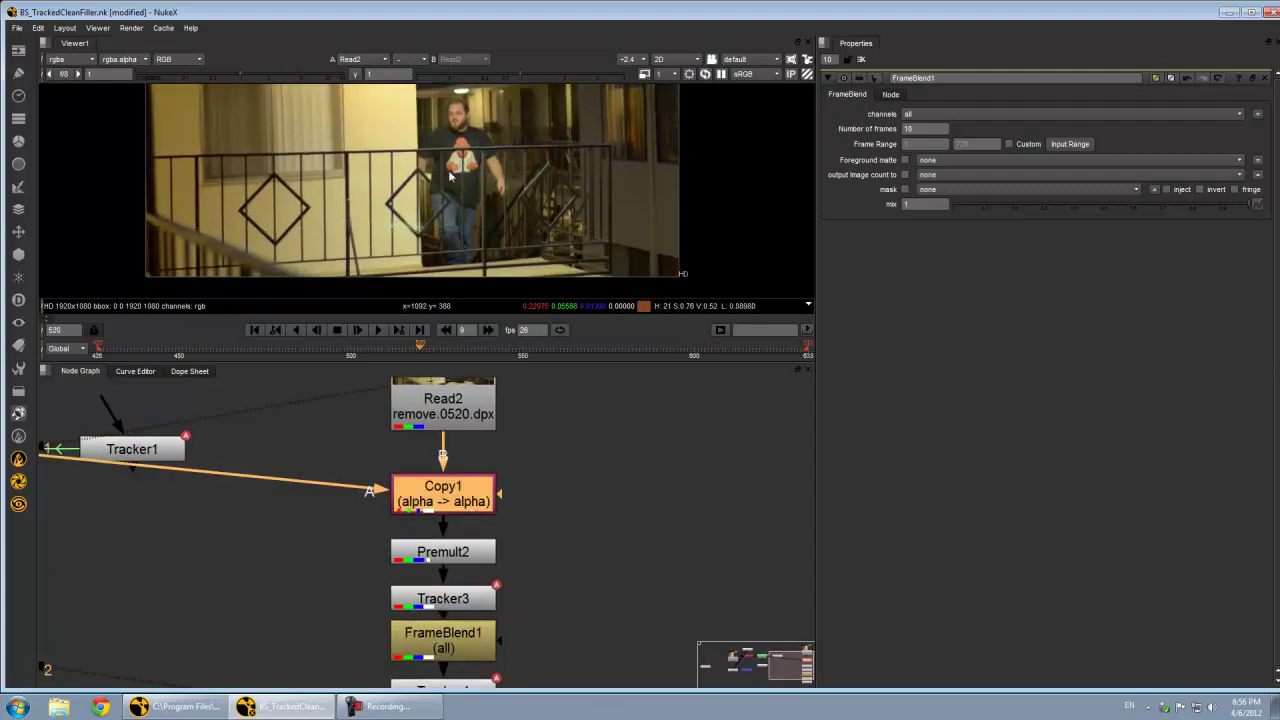
key(1)
key(a)
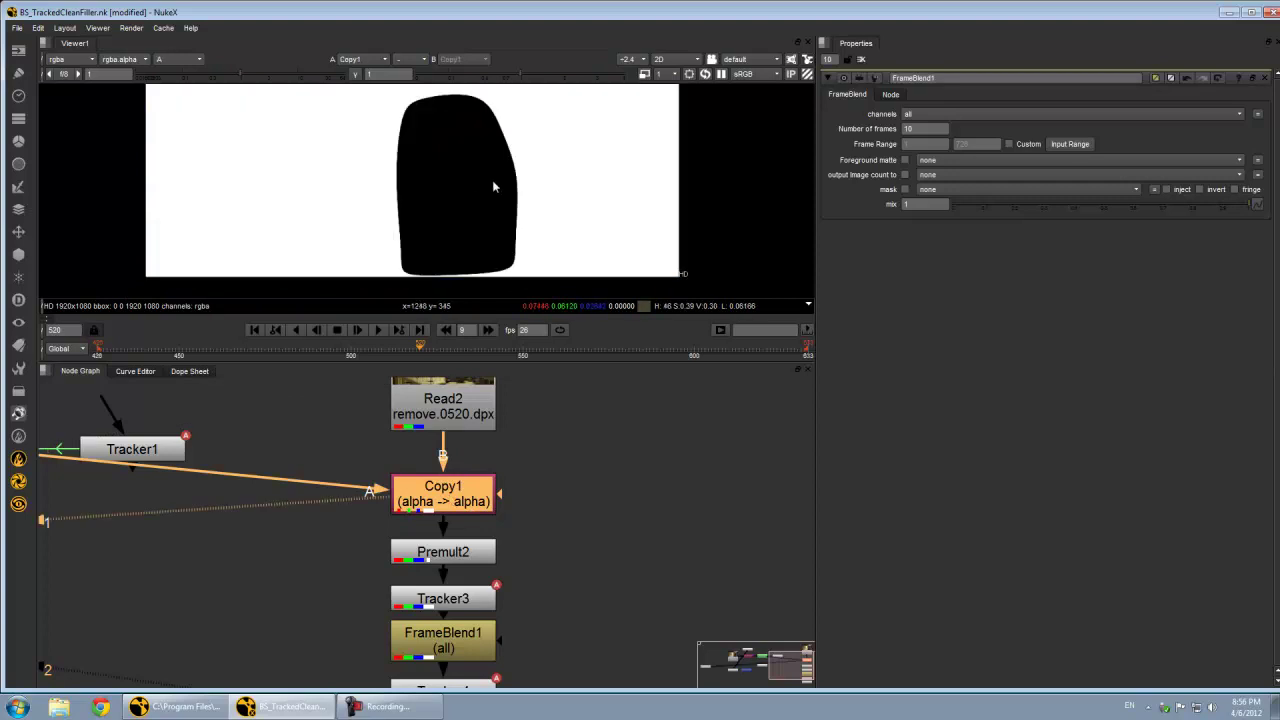
key(a)
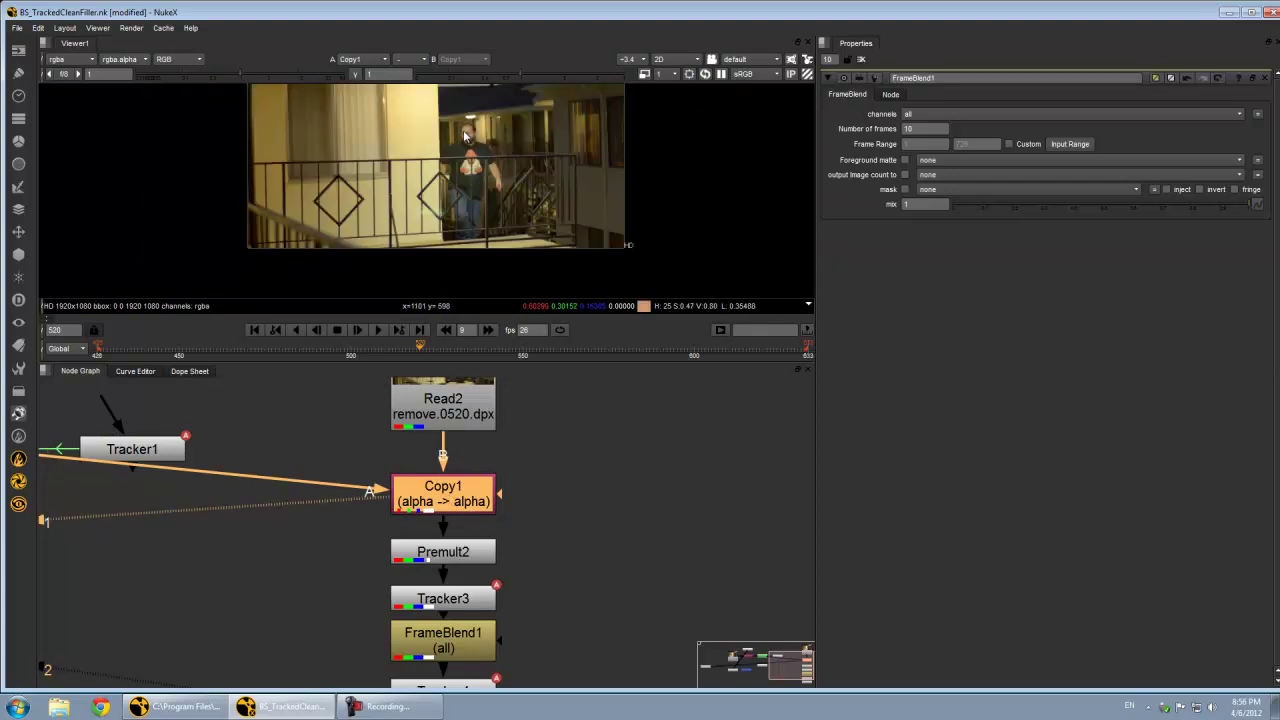
Step: Examine Copy1's matte around the man up close, switching repeatedly between alpha and RGB
key(a)
key(a)
scroll(467, 120, up, 3)
scroll(467, 122, up, 2)
key(a)
scroll(467, 122, up, 2)
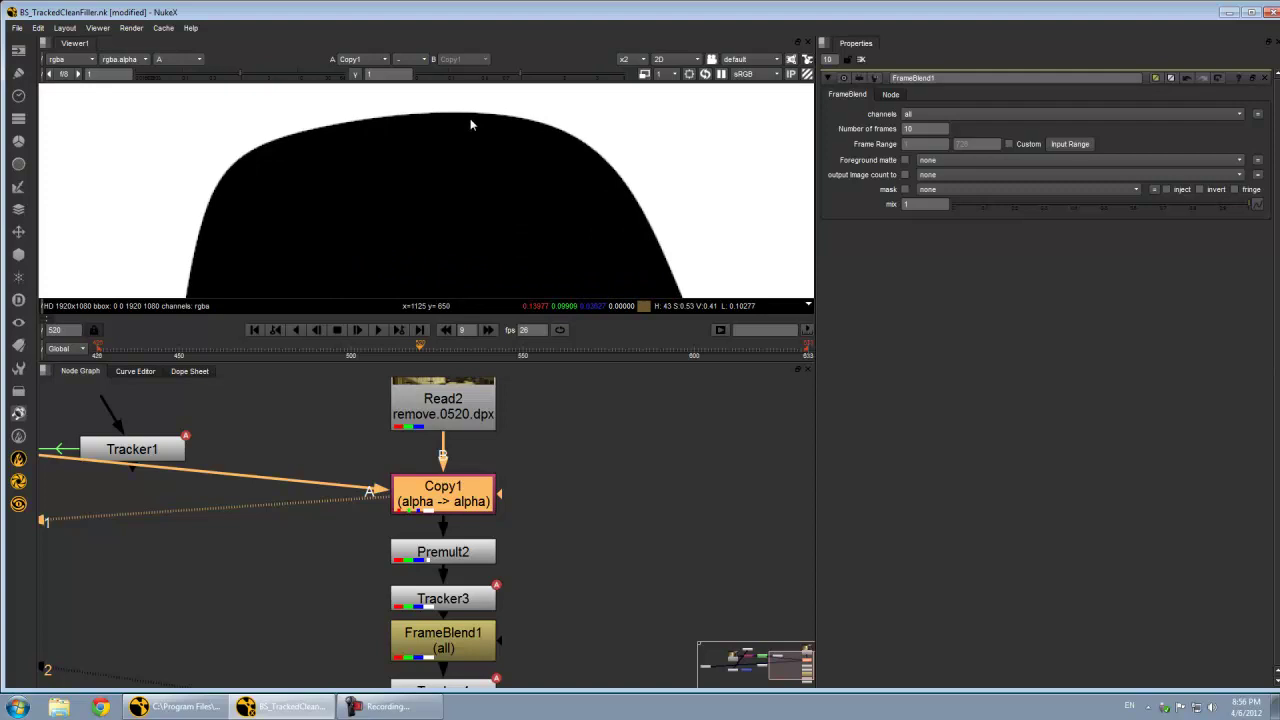
scroll(467, 122, down, 6)
key(a)
key(a)
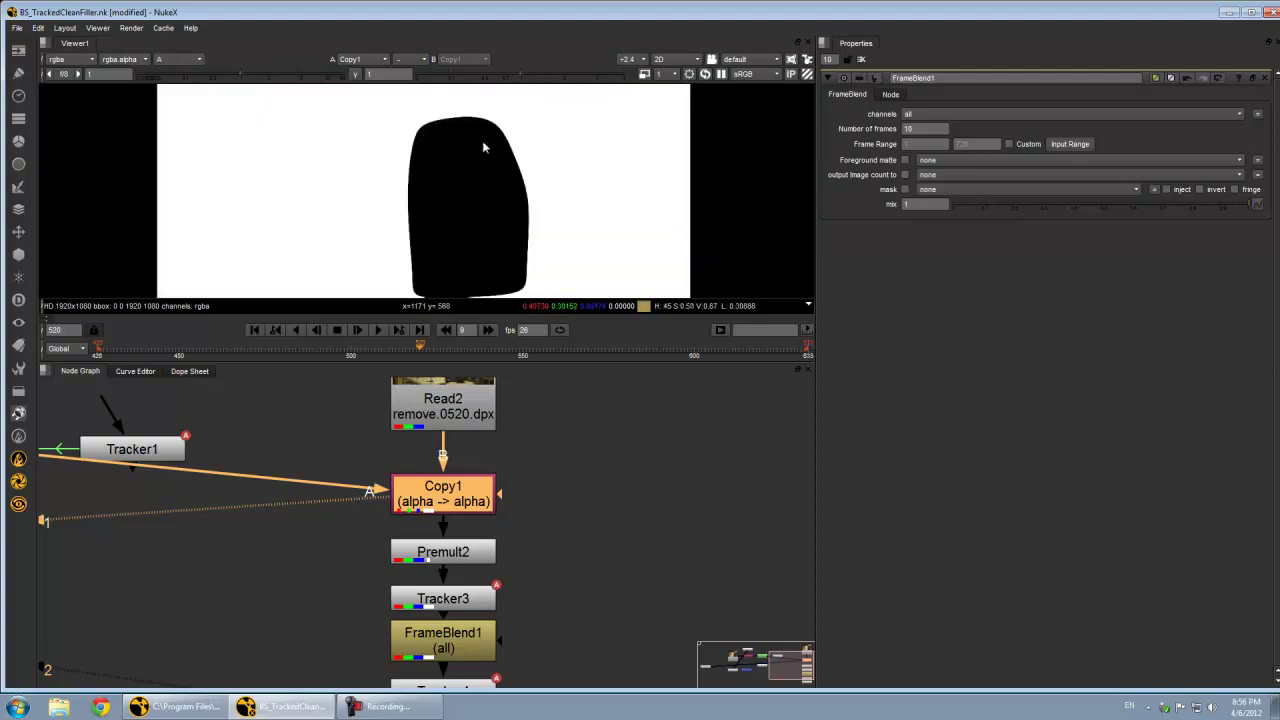
key(a)
key(a)
scroll(513, 236, down, 1)
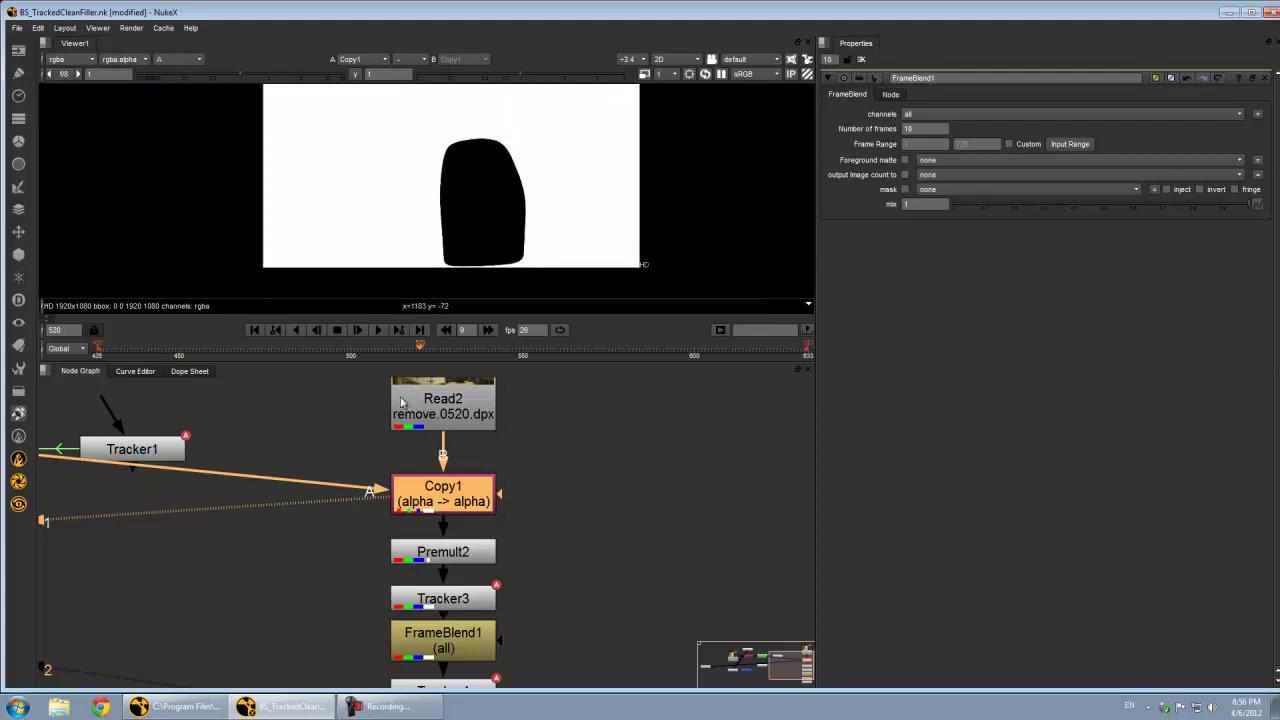
Step: Scrub Copy1's alpha matte to frame 475 and switch the viewer back to RGB
click(629, 349)
drag(636, 349, 265, 347)
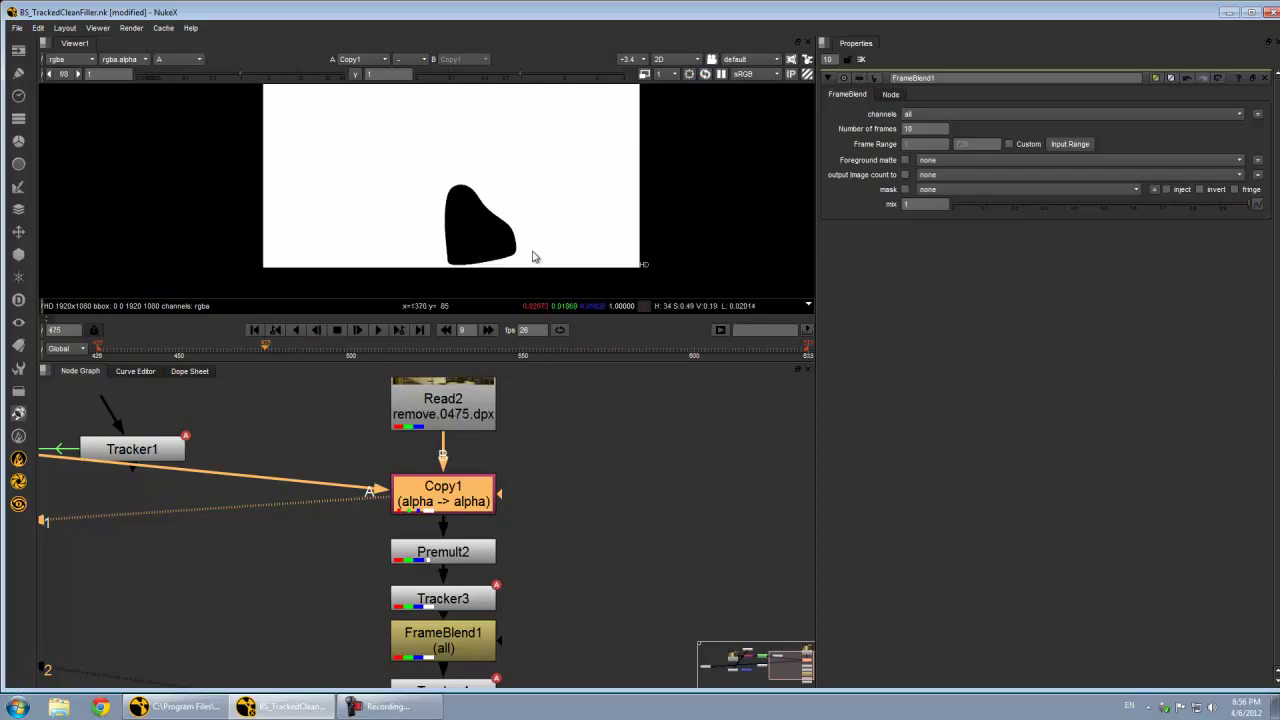
key(a)
scroll(473, 213, up, 2)
Step: View the Premult2 output at frame 475 to inspect the area cut out around the man
middle_drag(518, 547, 535, 481)
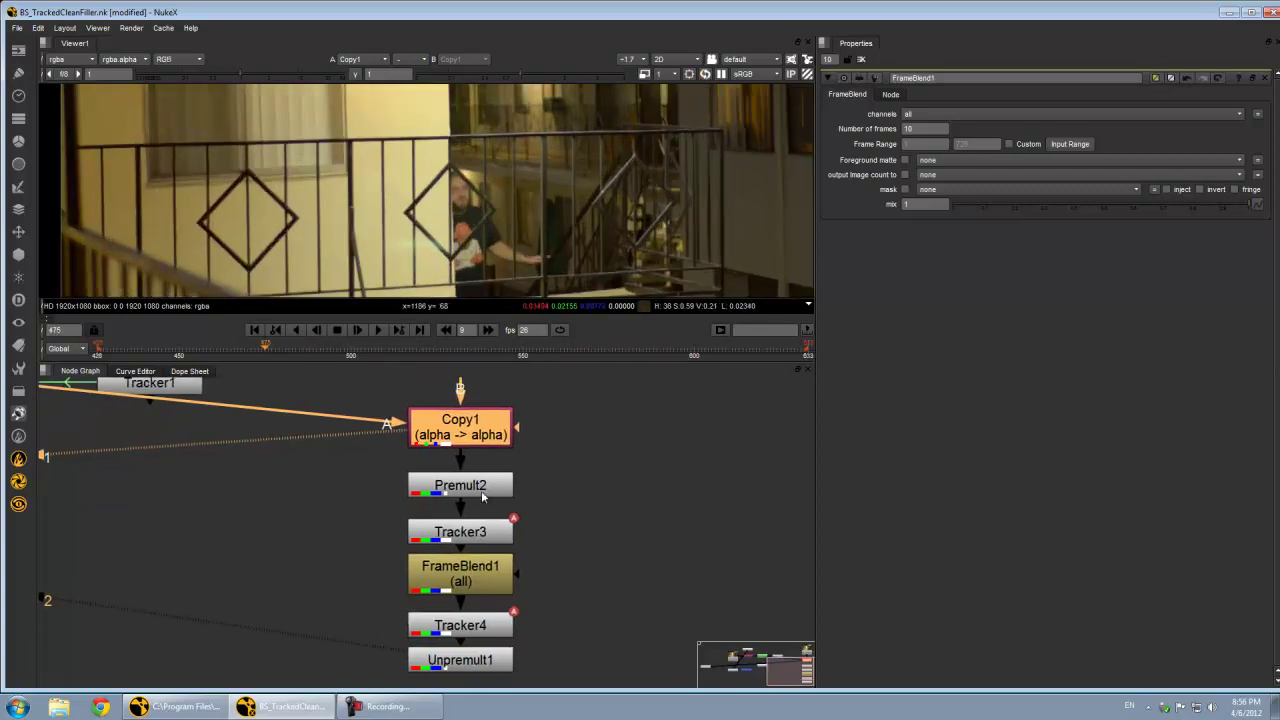
click(483, 490)
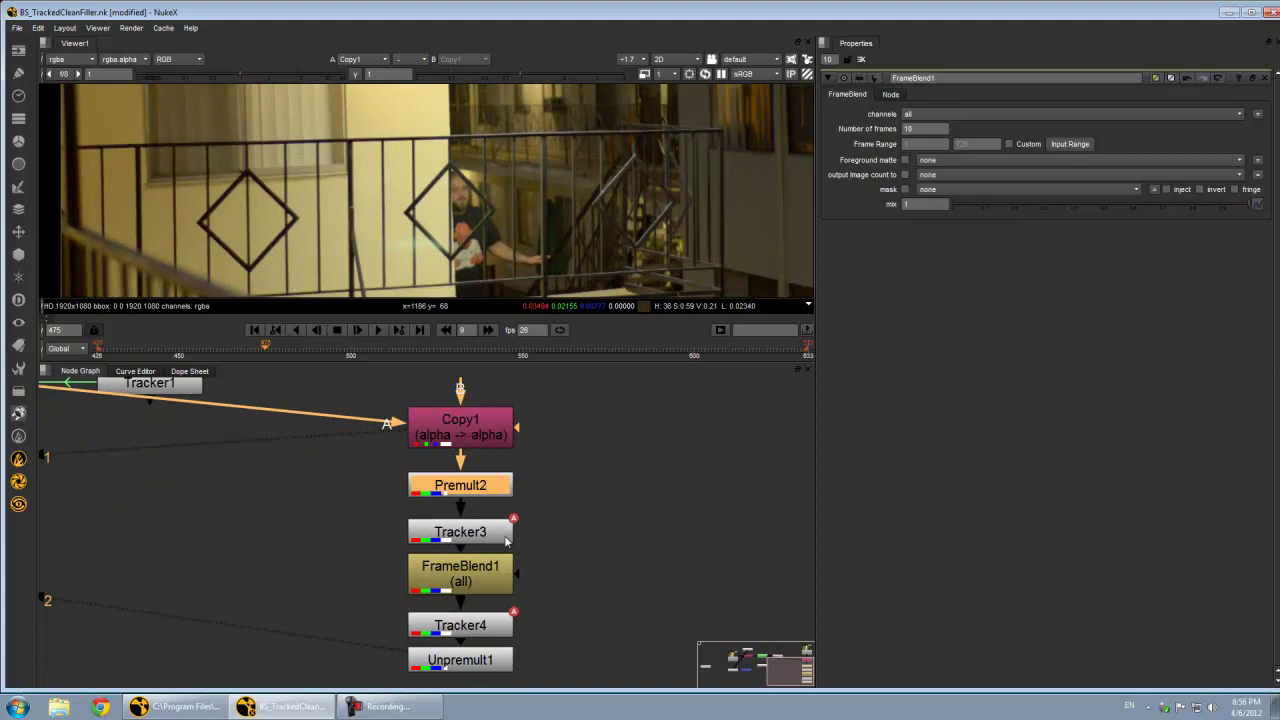
middle_drag(532, 570, 536, 548)
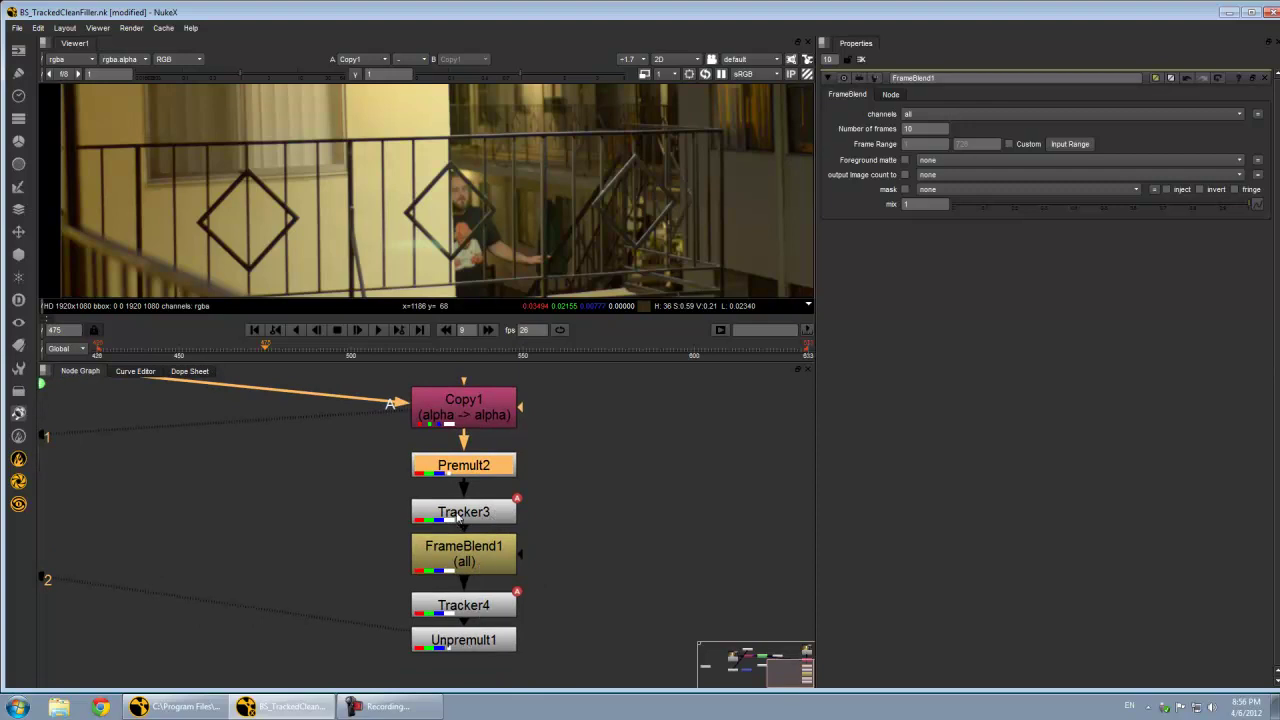
key(1)
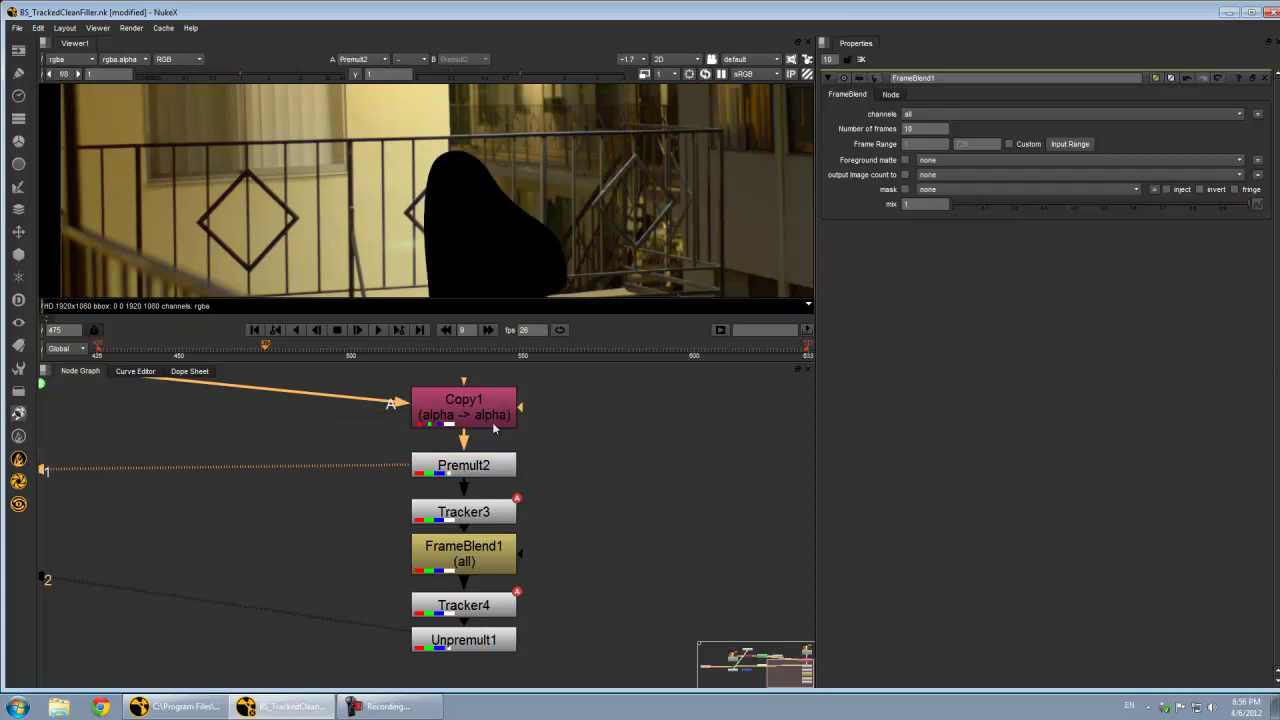
scroll(464, 218, down, 2)
scroll(461, 220, down, 1)
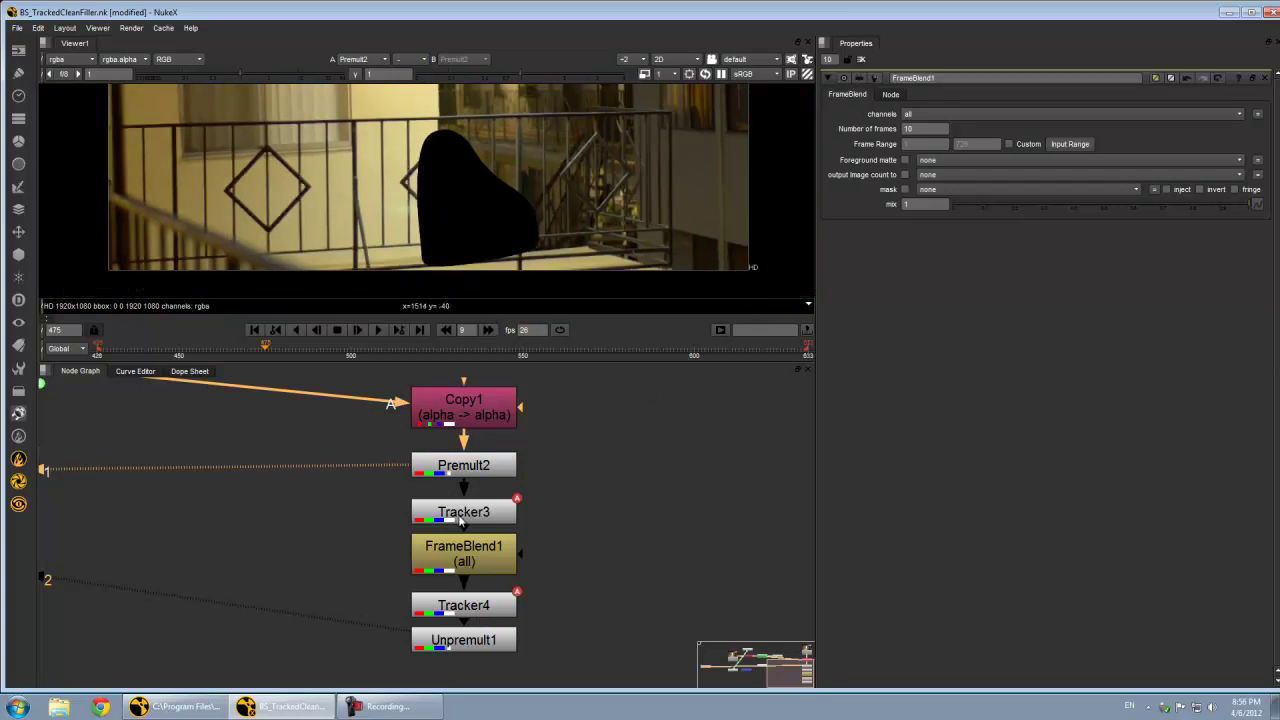
Step: View the Tracker3 output at frame 475 and inspect the shifted image within the frame
click(462, 517)
key(1)
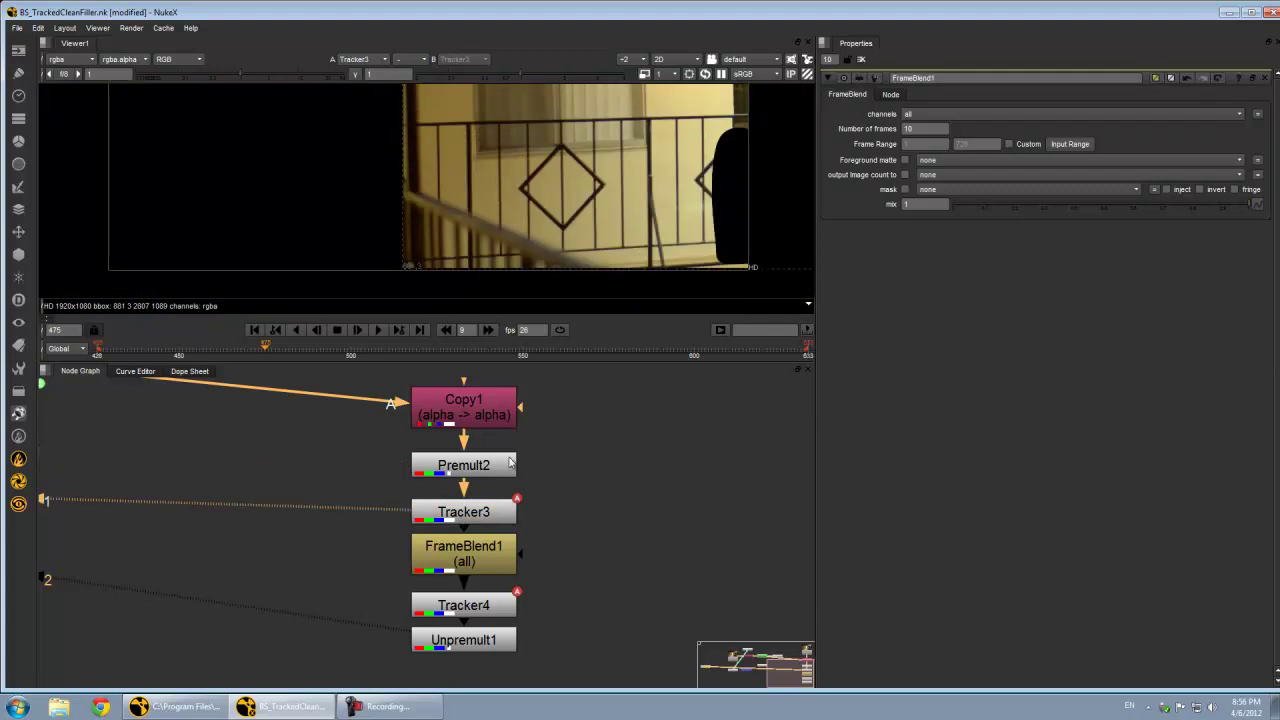
middle_drag(523, 125, 317, 125)
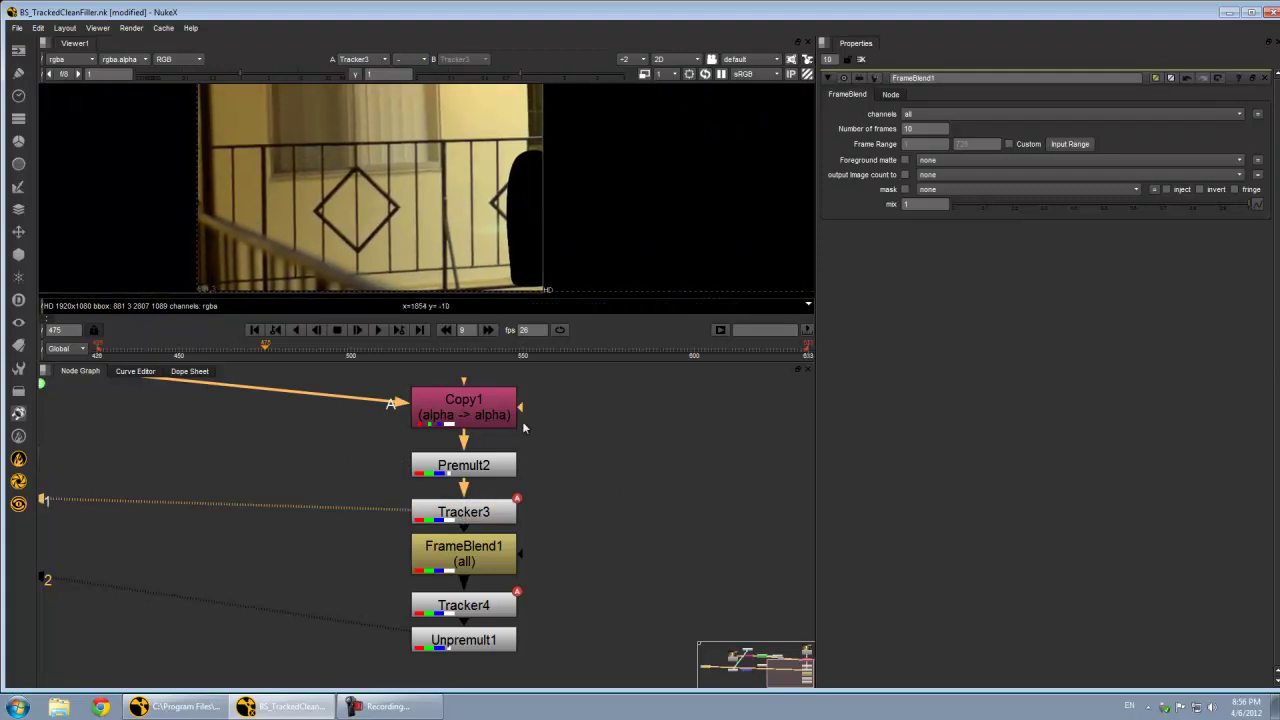
Step: View the FrameBlend1 output and jump to frame 496 to check the blended edge of the cutout
click(472, 565)
key(1)
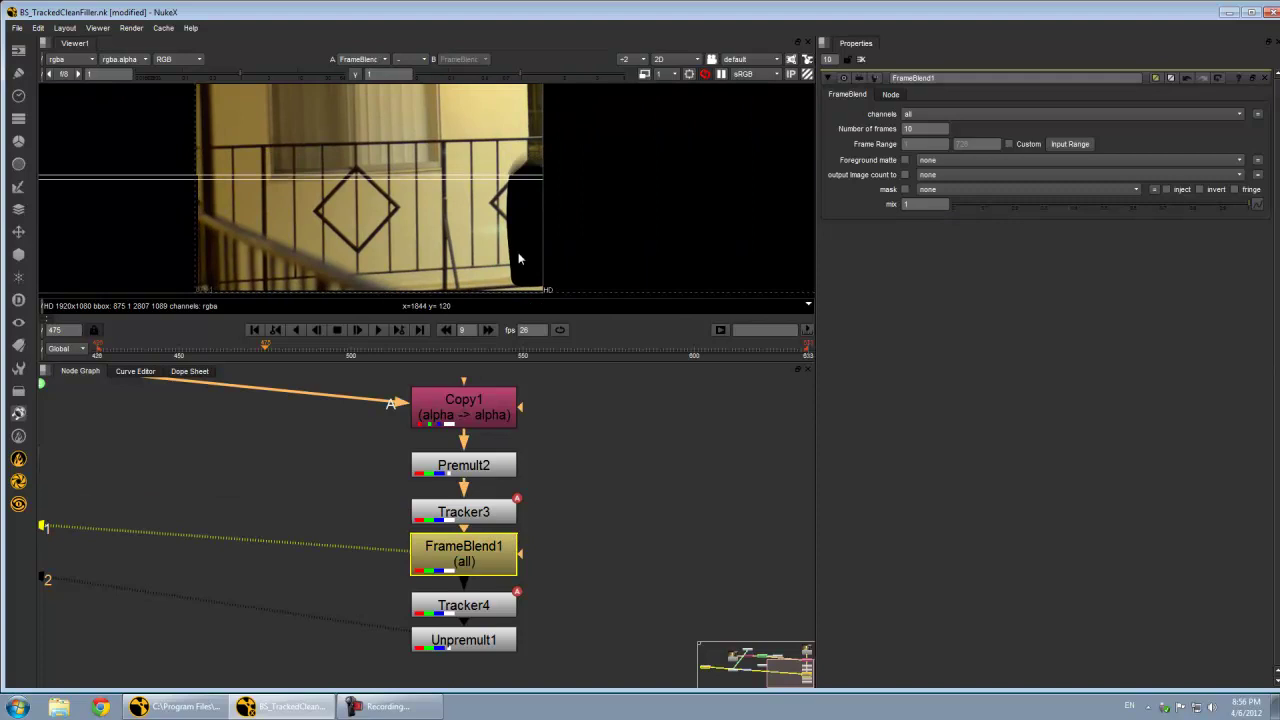
click(337, 349)
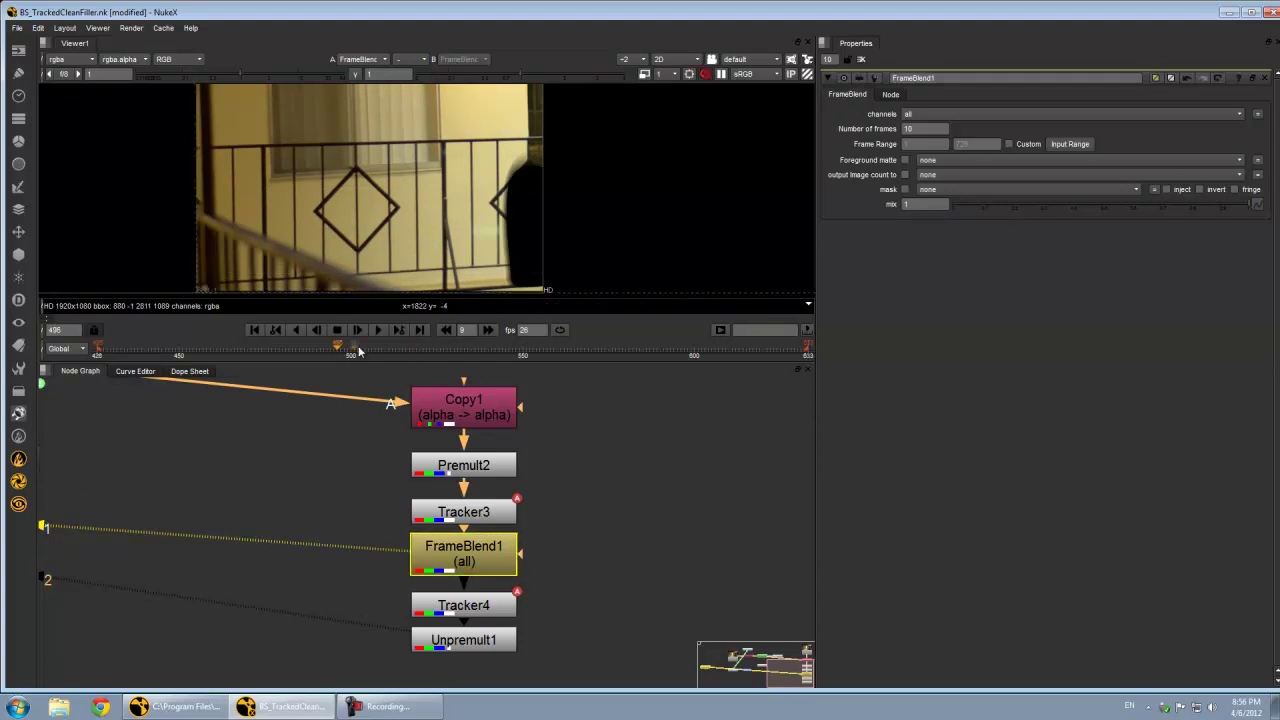
Step: View the Tracker4 output and jump to frame 510, inspecting the soft edge around the cutout
click(483, 608)
key(1)
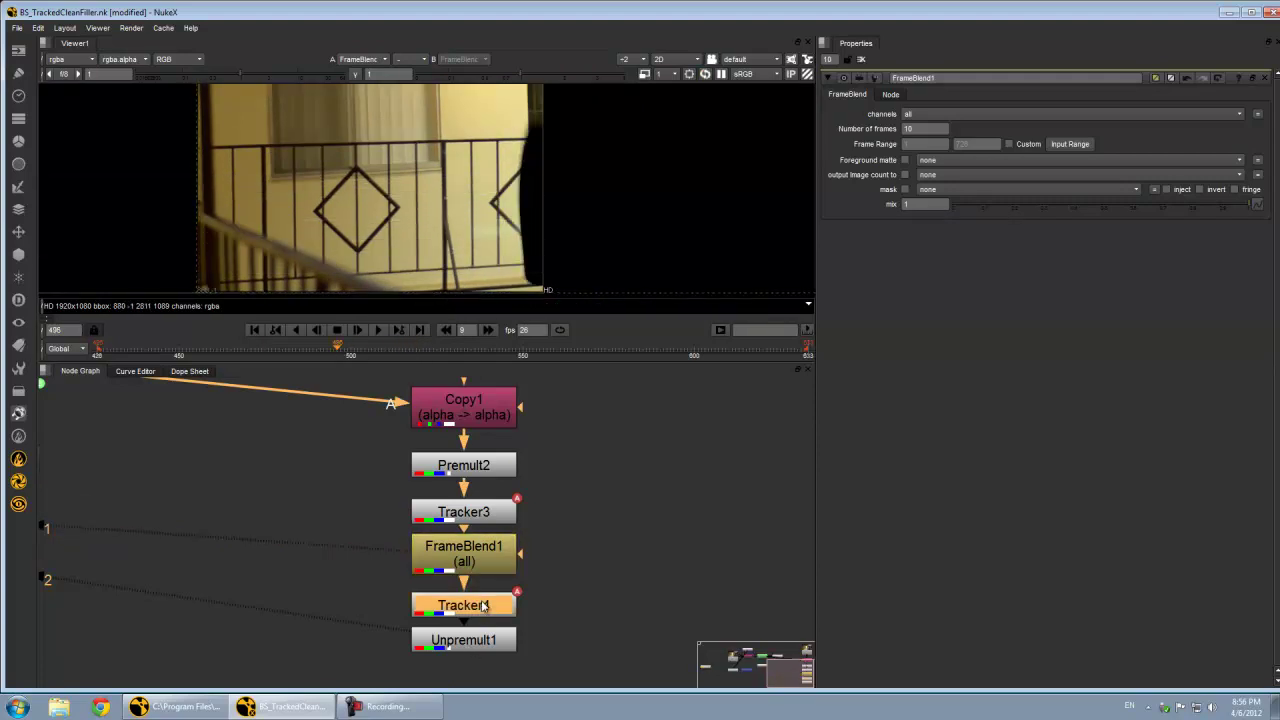
scroll(256, 199, up, 2)
middle_drag(256, 199, 518, 202)
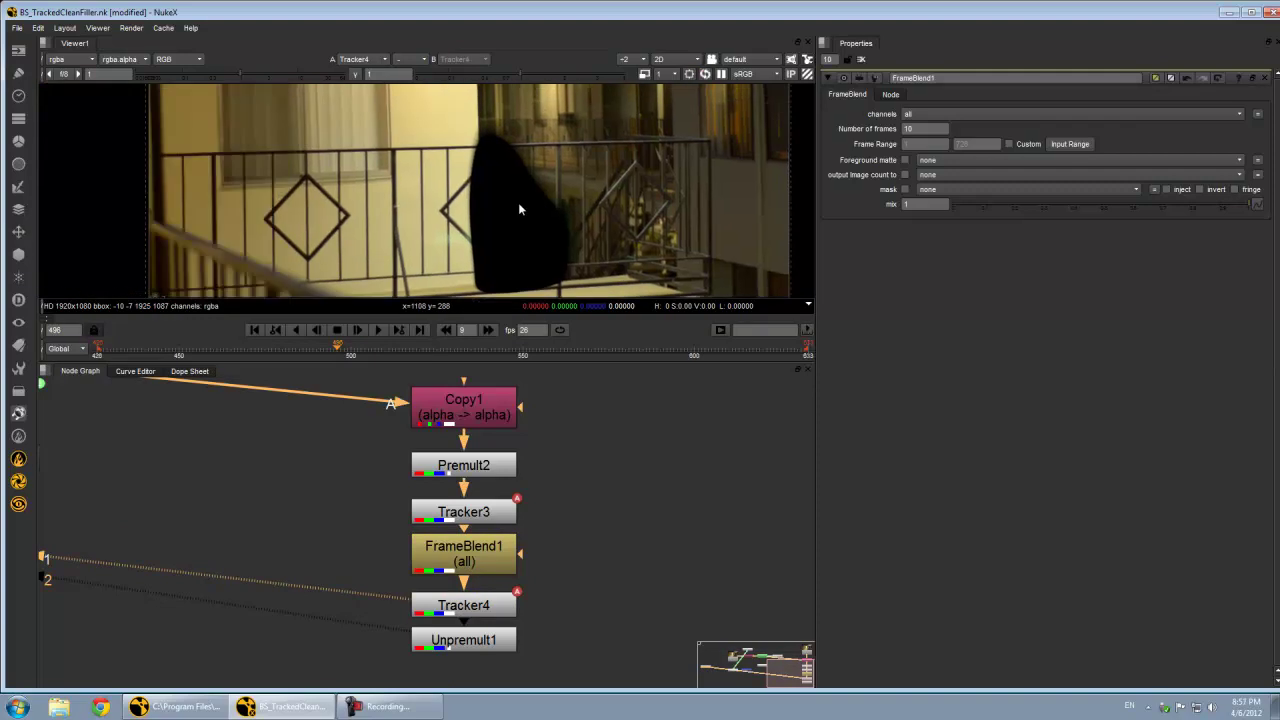
scroll(521, 205, up, 1)
scroll(521, 207, down, 1)
click(385, 348)
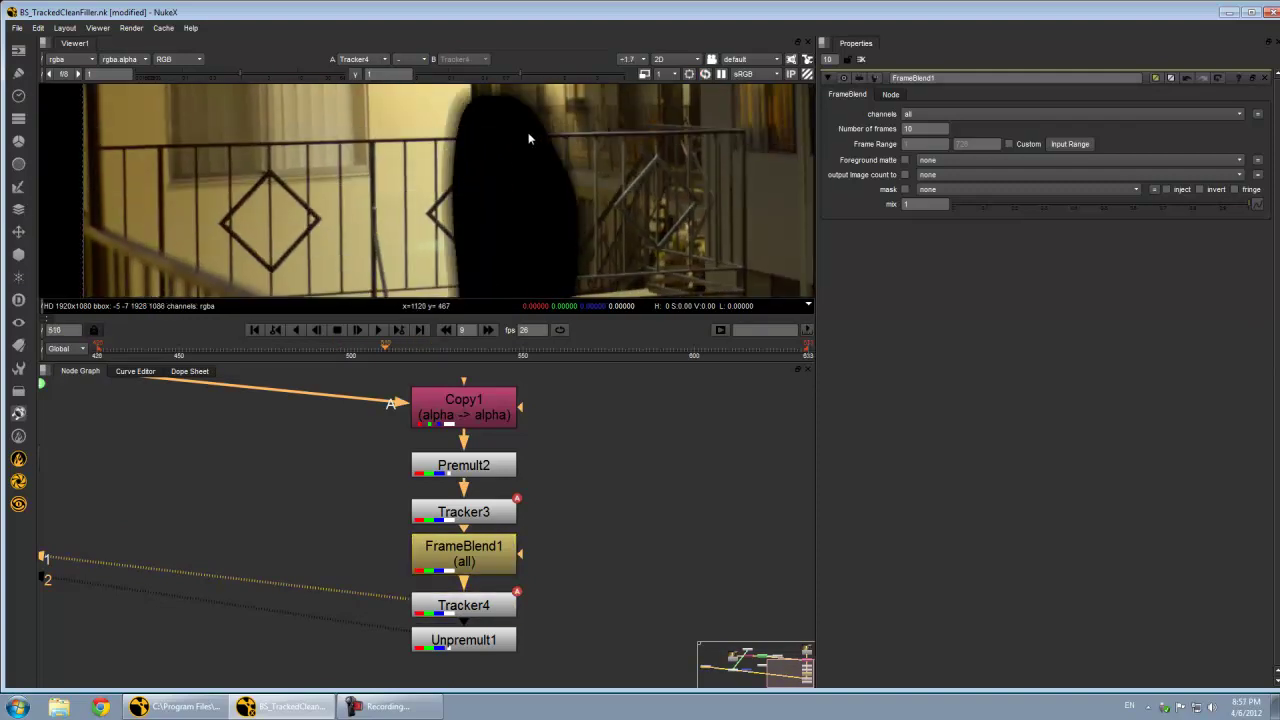
Step: View the Unpremult1 output at frame 510 and examine the cutout's edges in RGB and alpha
click(482, 549)
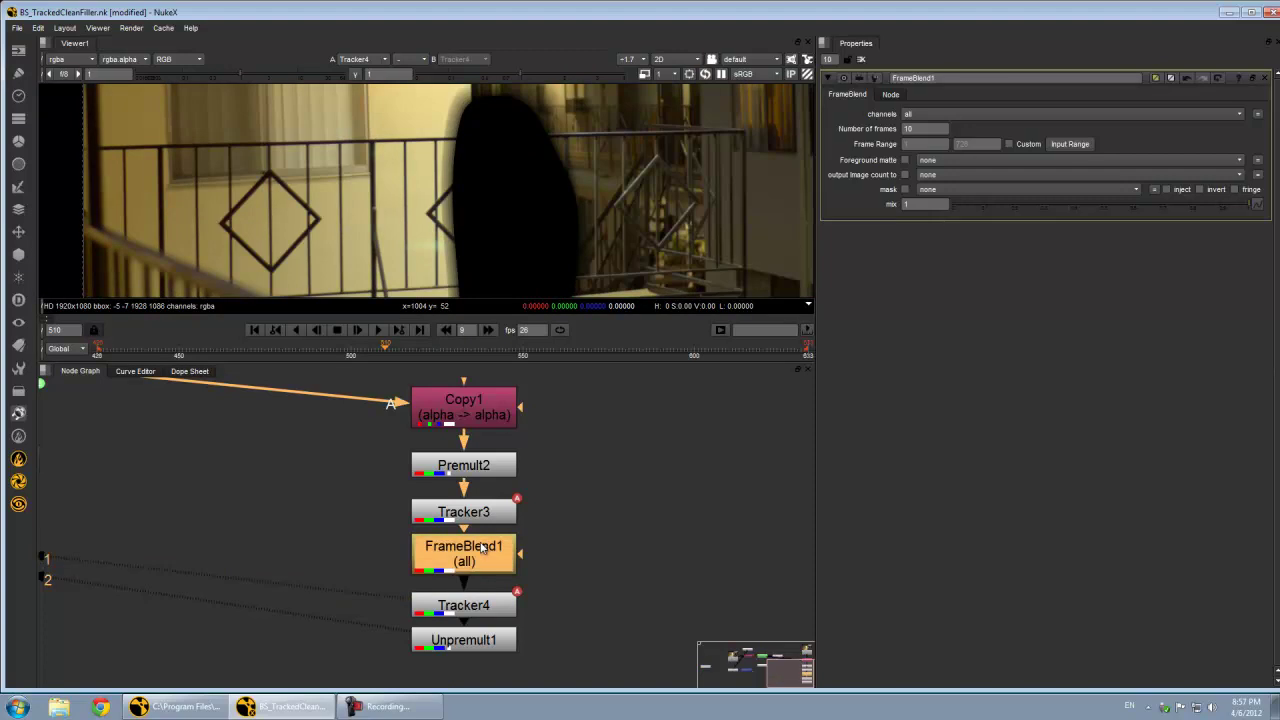
click(453, 612)
click(453, 627)
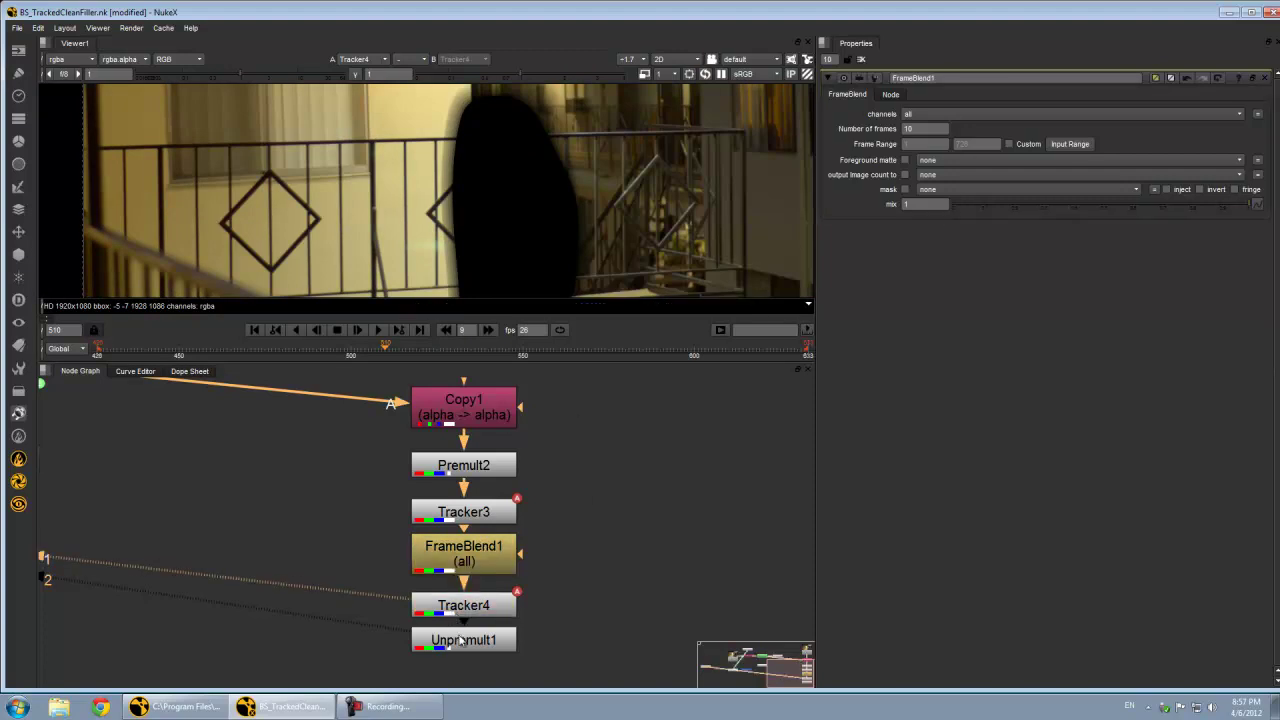
key(2)
scroll(447, 178, up, 2)
scroll(448, 178, up, 5)
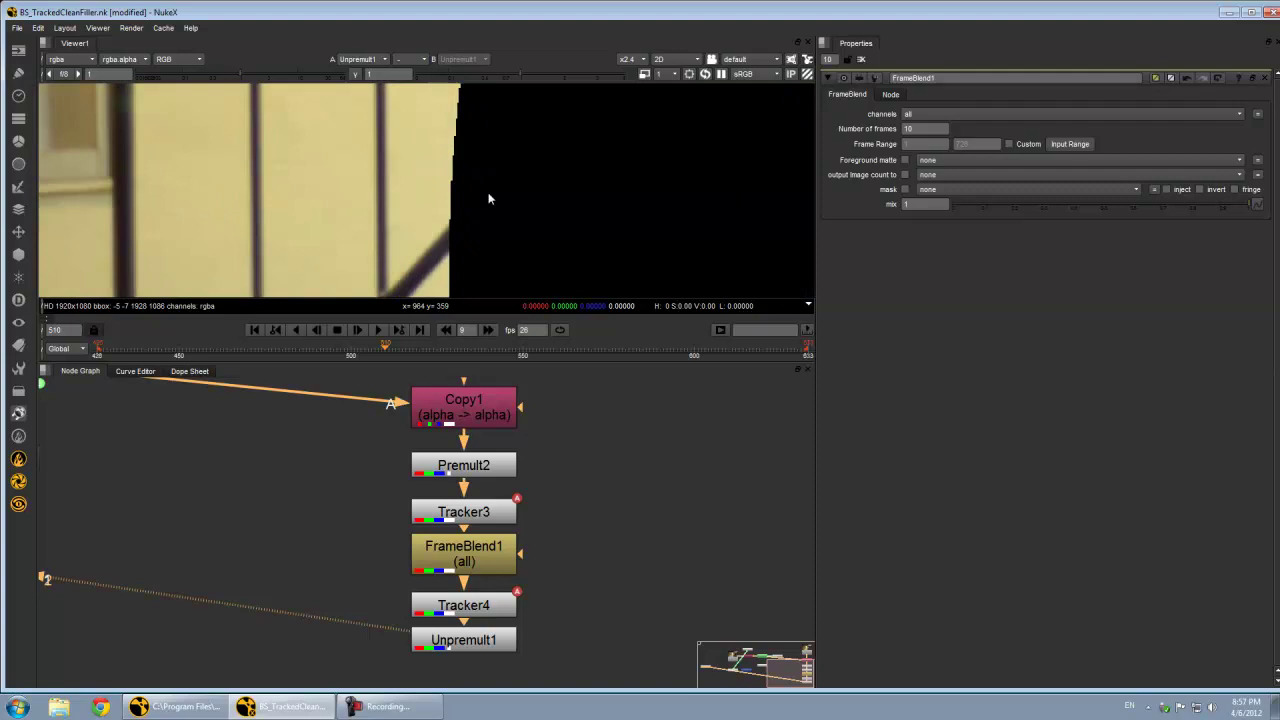
scroll(549, 180, up, 2)
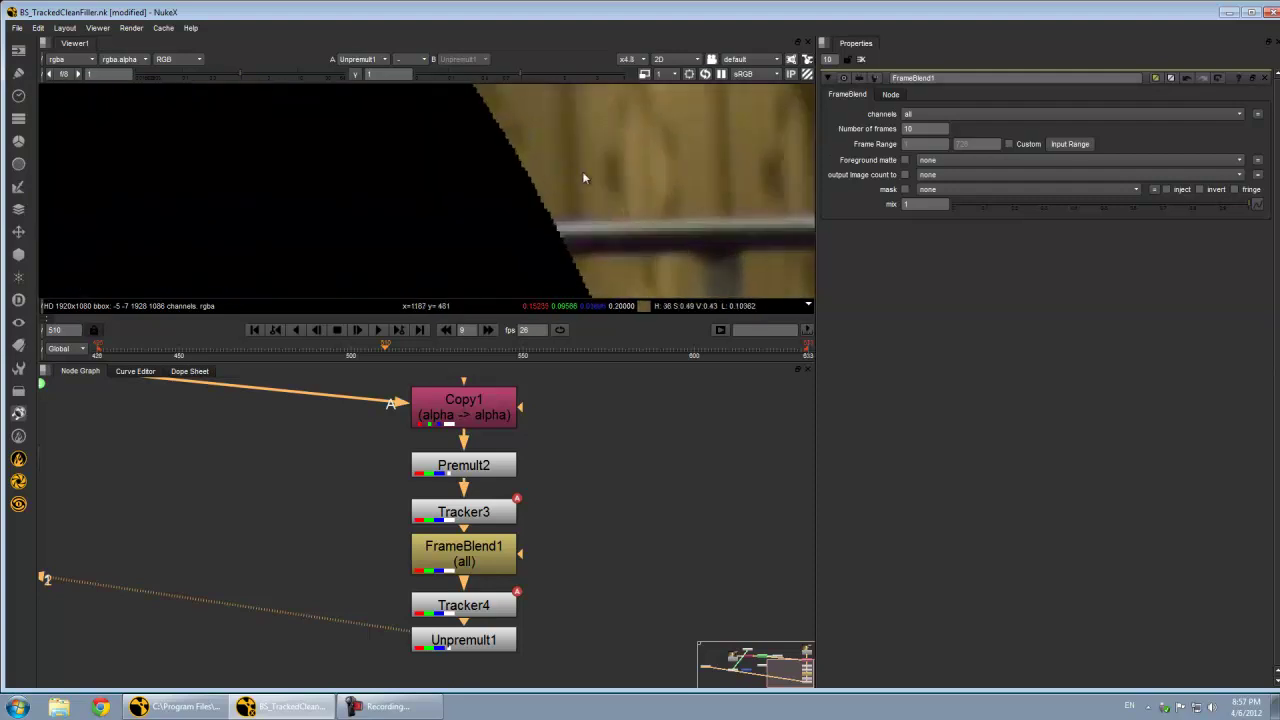
scroll(553, 180, down, 3)
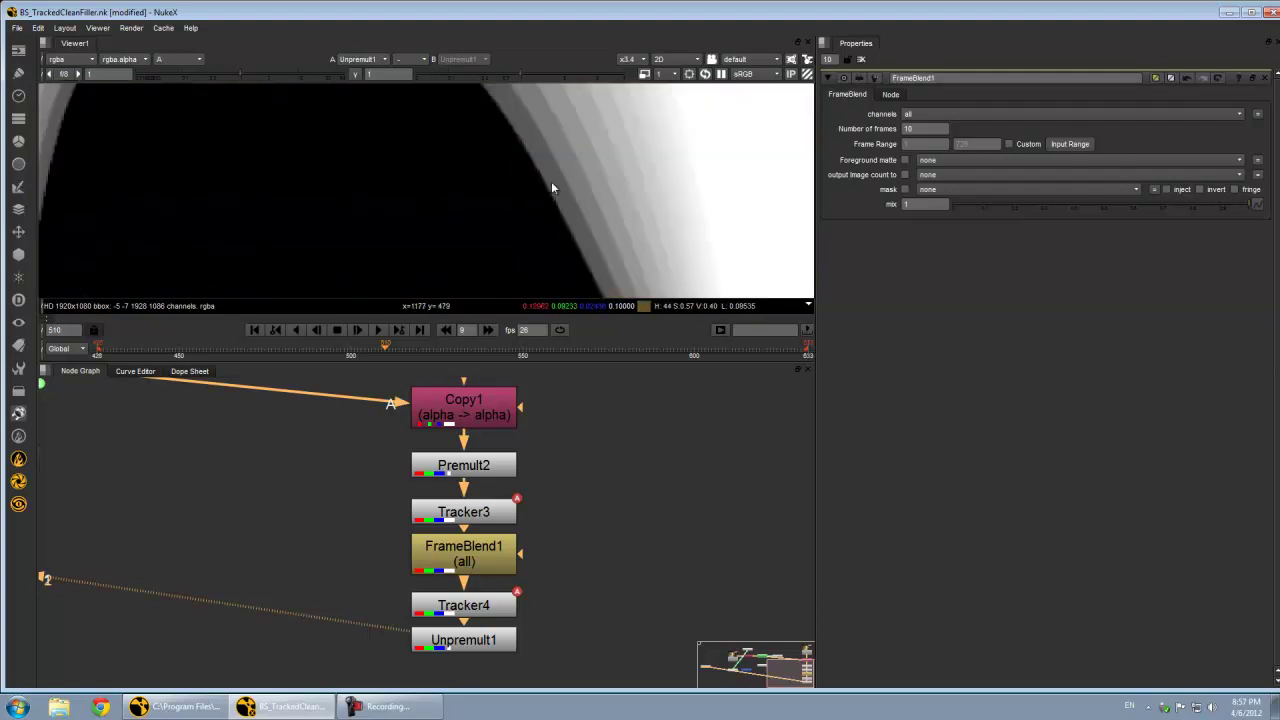
scroll(570, 180, up, 1)
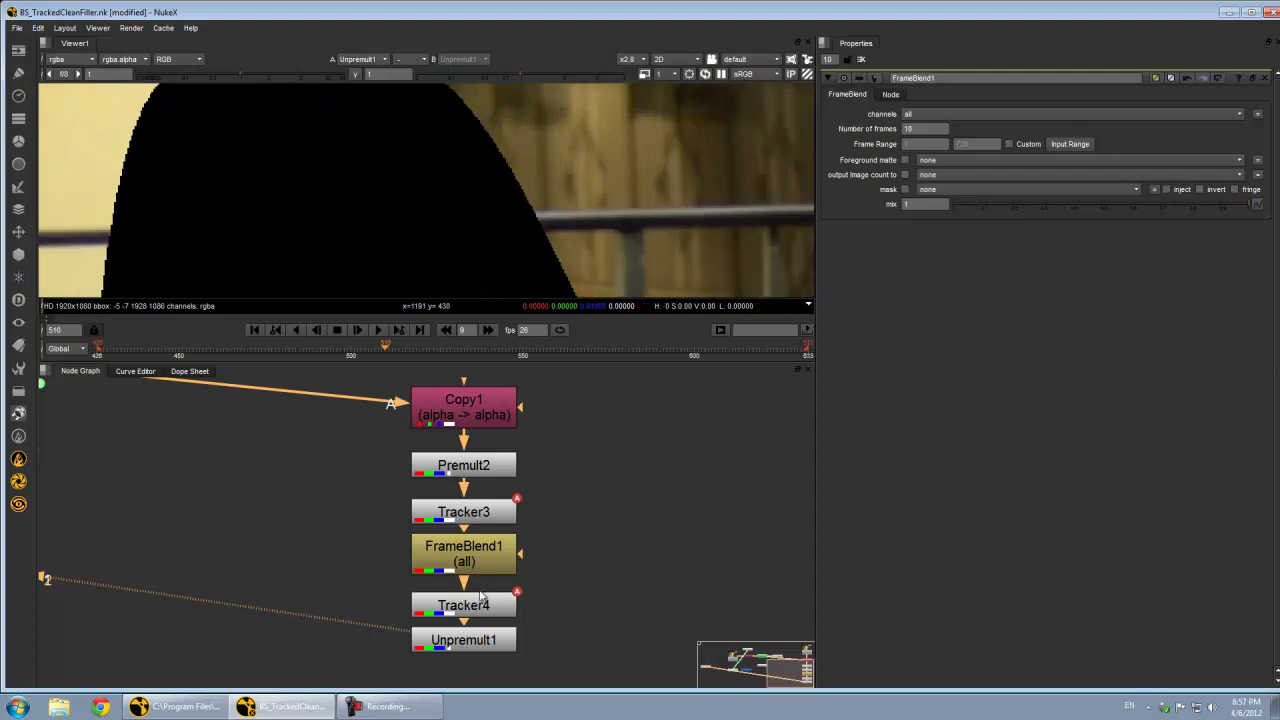
Step: Compare the Tracker4 output with Unpremult1 at frame 510 and return to the Read2 and Roto1 area of the graph
click(482, 600)
key(1)
click(482, 642)
key(1)
scroll(491, 256, down, 2)
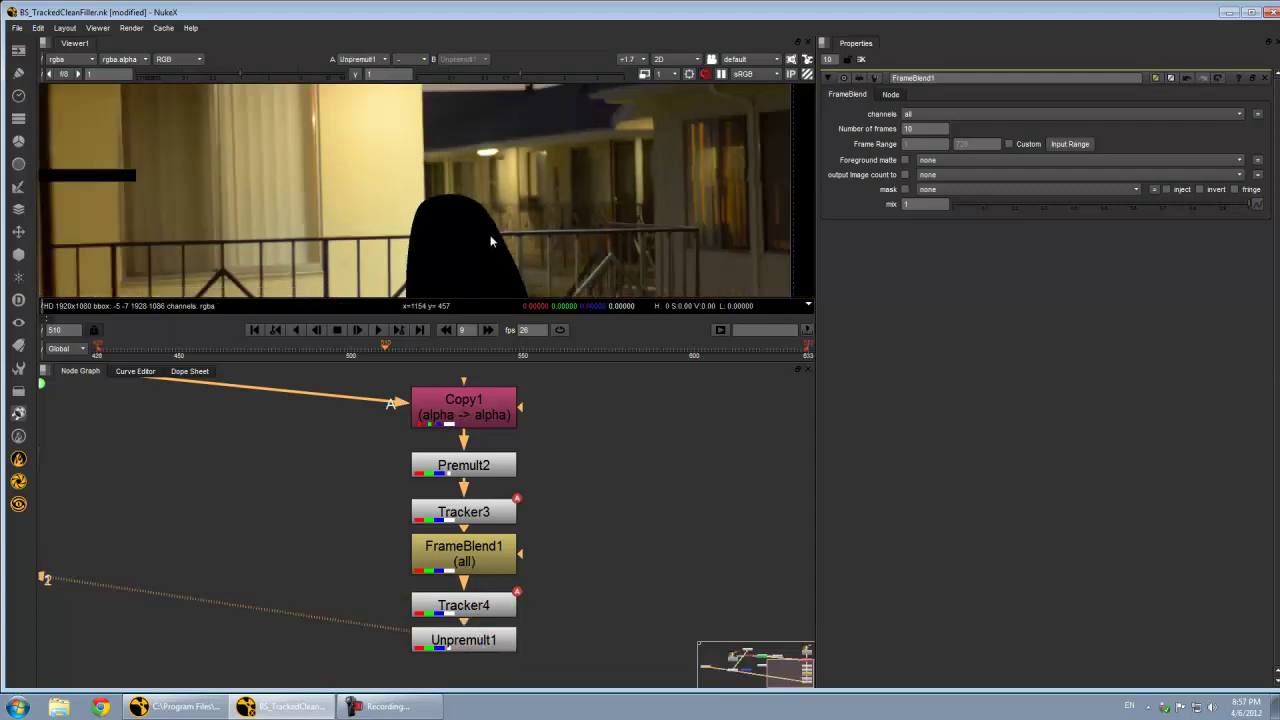
middle_drag(420, 466, 682, 645)
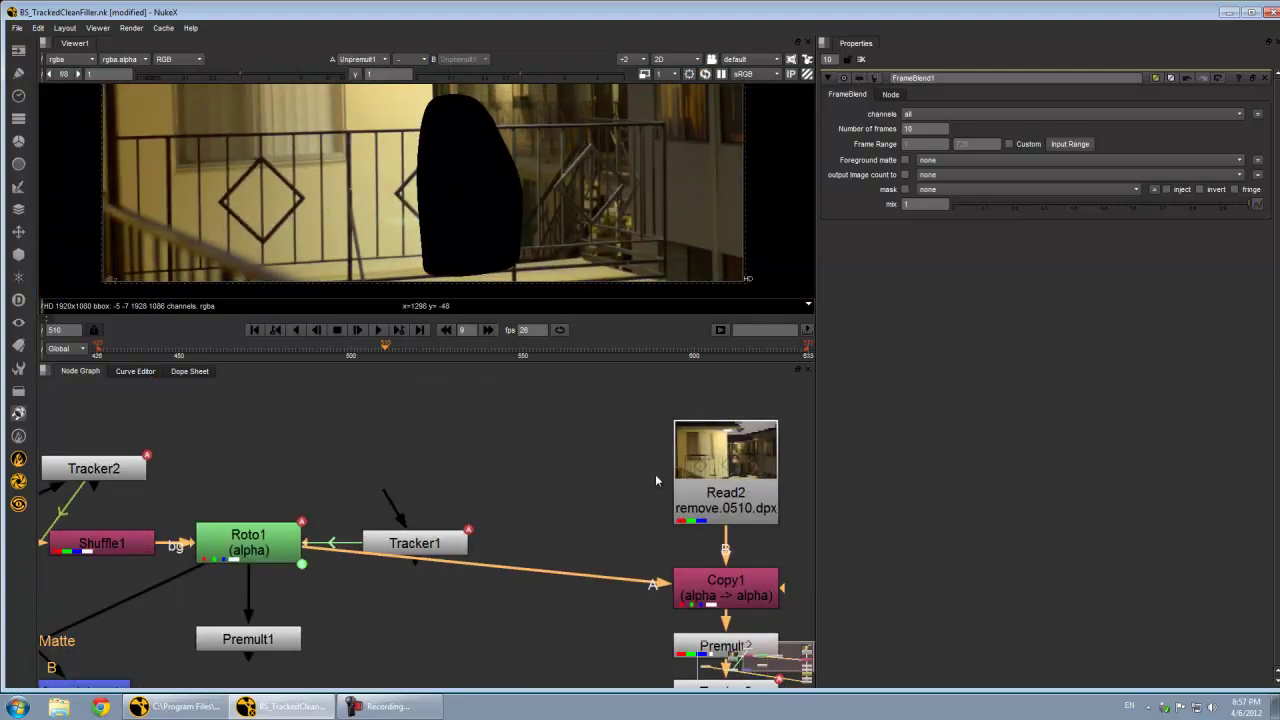
Step: View the Read2 plate and compare it with the Premult2 output at frame 510
click(731, 489)
key(1)
middle_drag(811, 644, 590, 517)
click(554, 532)
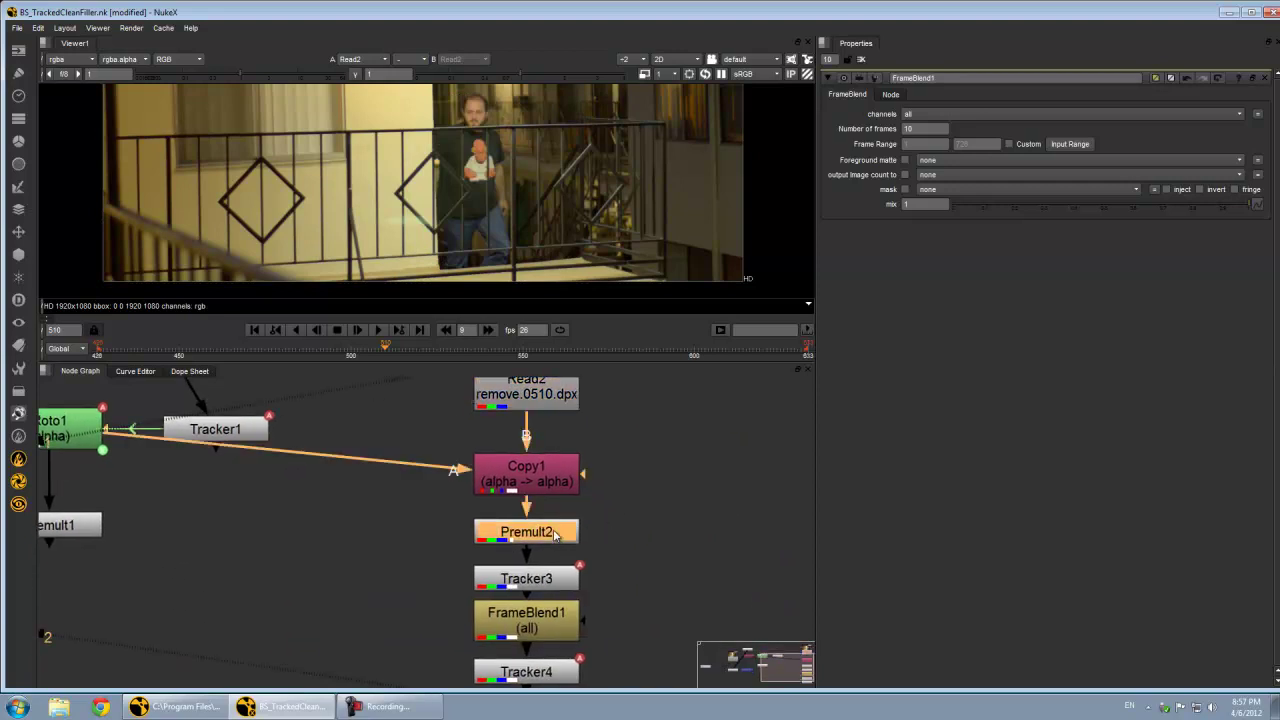
key(1)
Step: Compare the Premult2 and Unpremult1 outputs at frame 510, examining the shape of the cutout around the man
middle_drag(555, 608, 575, 557)
click(526, 548)
key(1)
click(547, 443)
key(1)
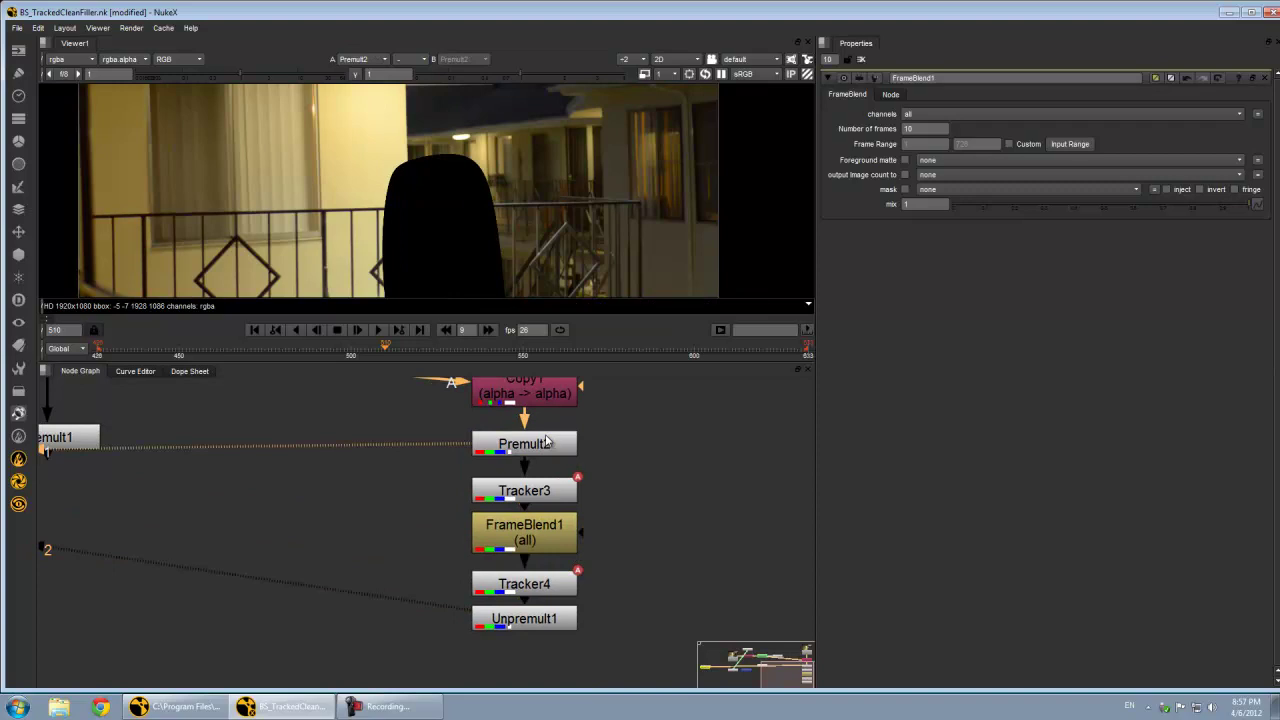
click(548, 617)
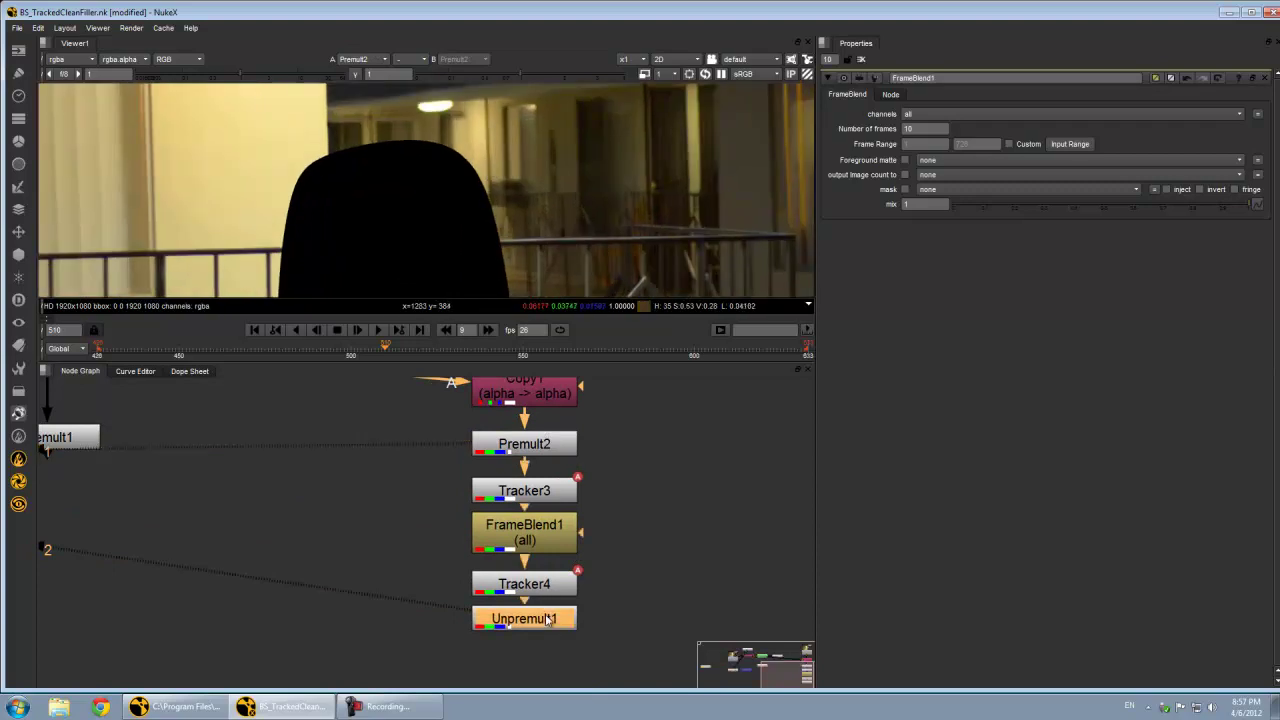
key(1)
middle_drag(495, 222, 525, 200)
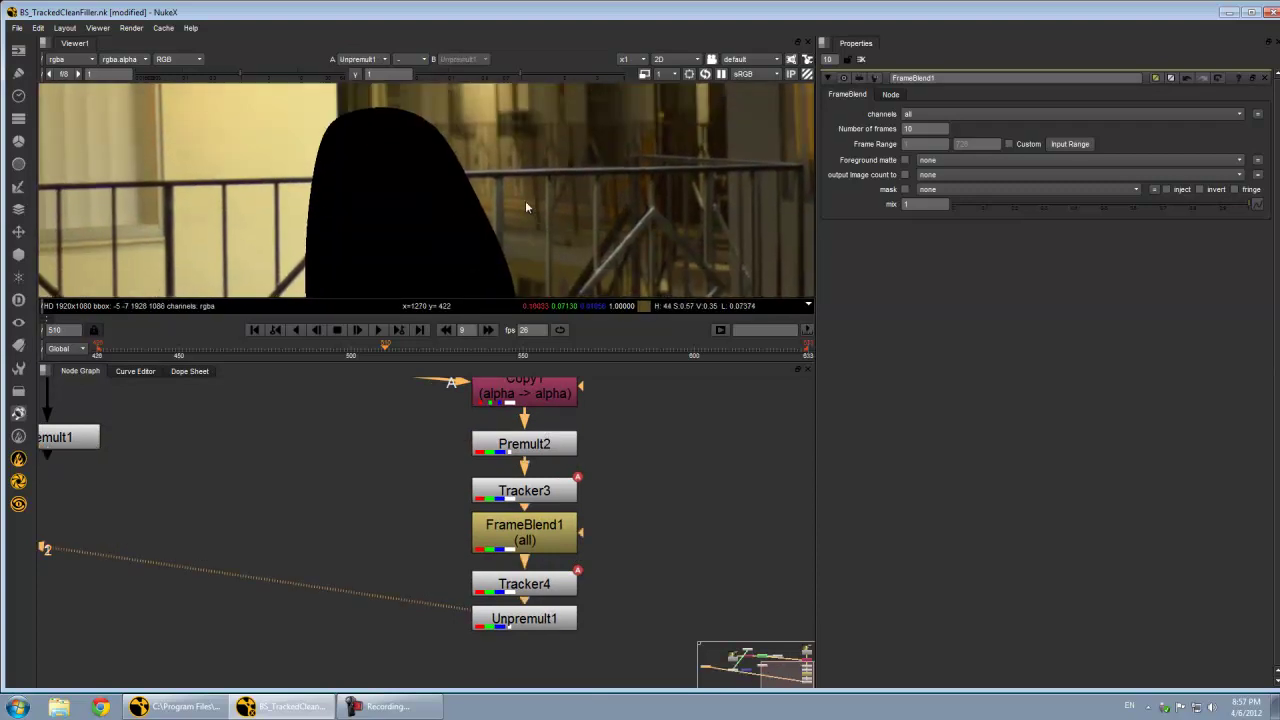
Step: Raise FrameBlend1's number of frames to 46 and inspect the remaining hole in the Unpremult1 output
click(538, 529)
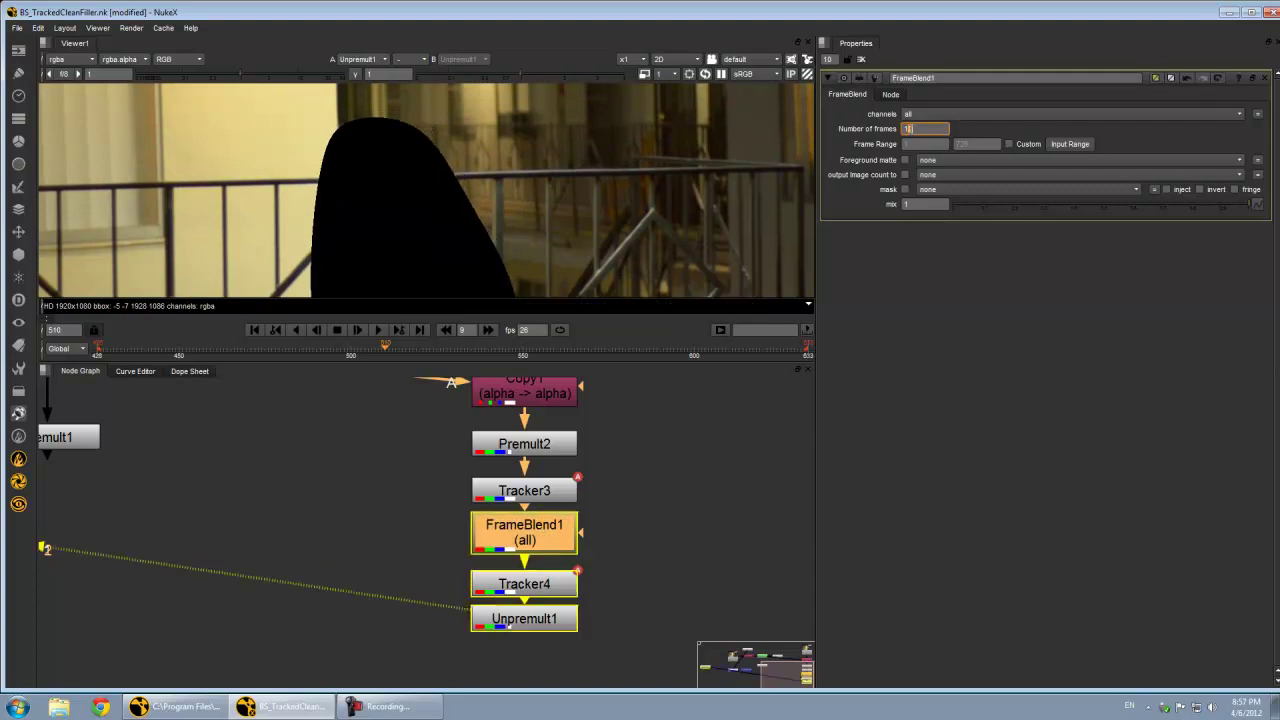
text(3)
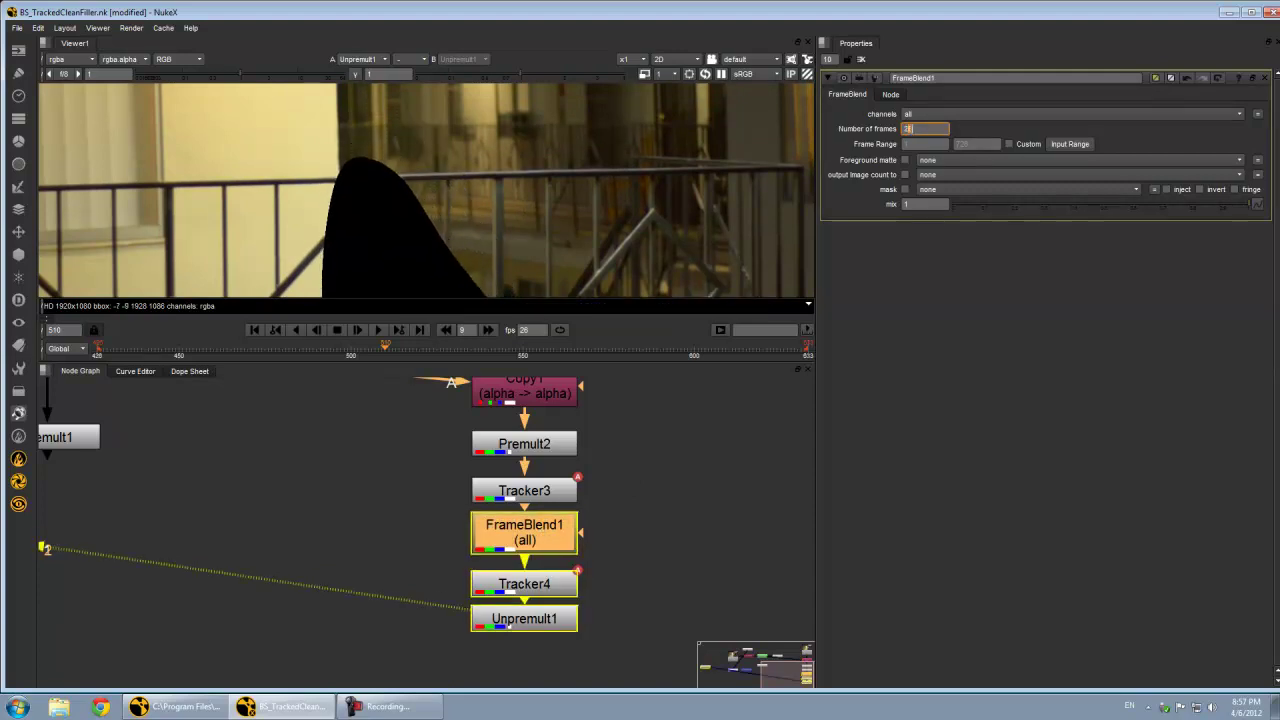
key(BackSpace)
text(4)
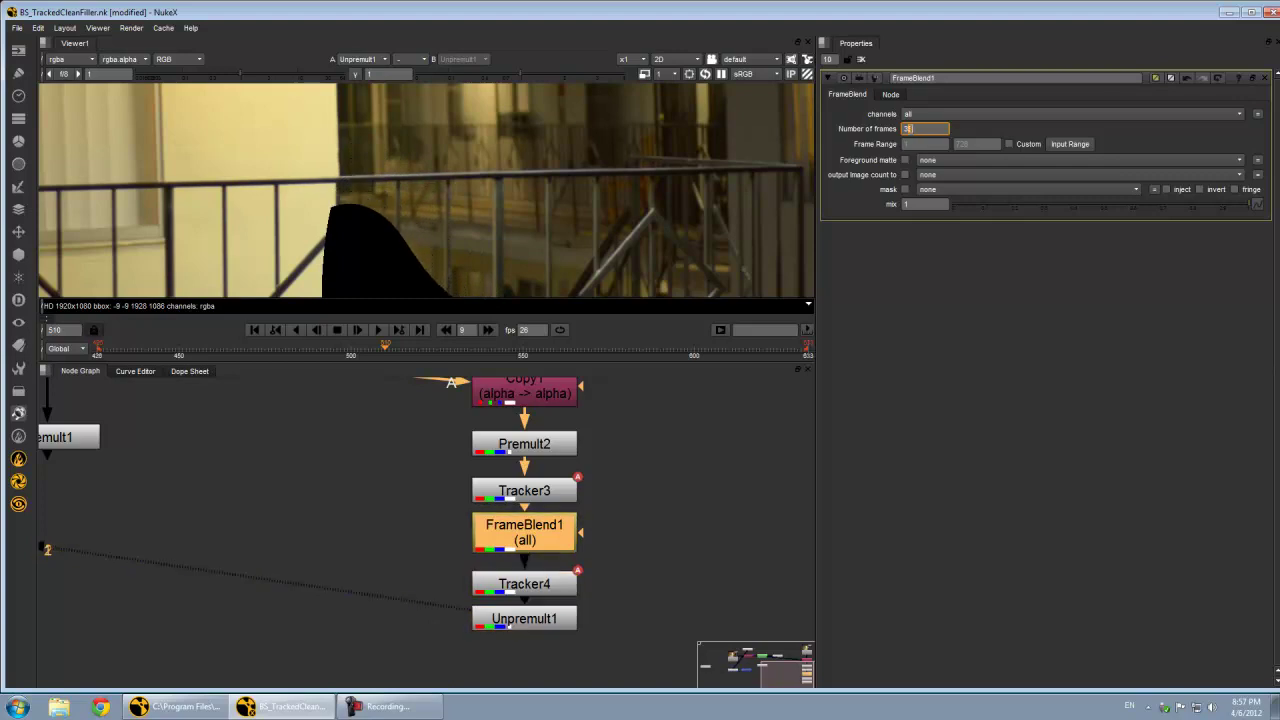
text(6)
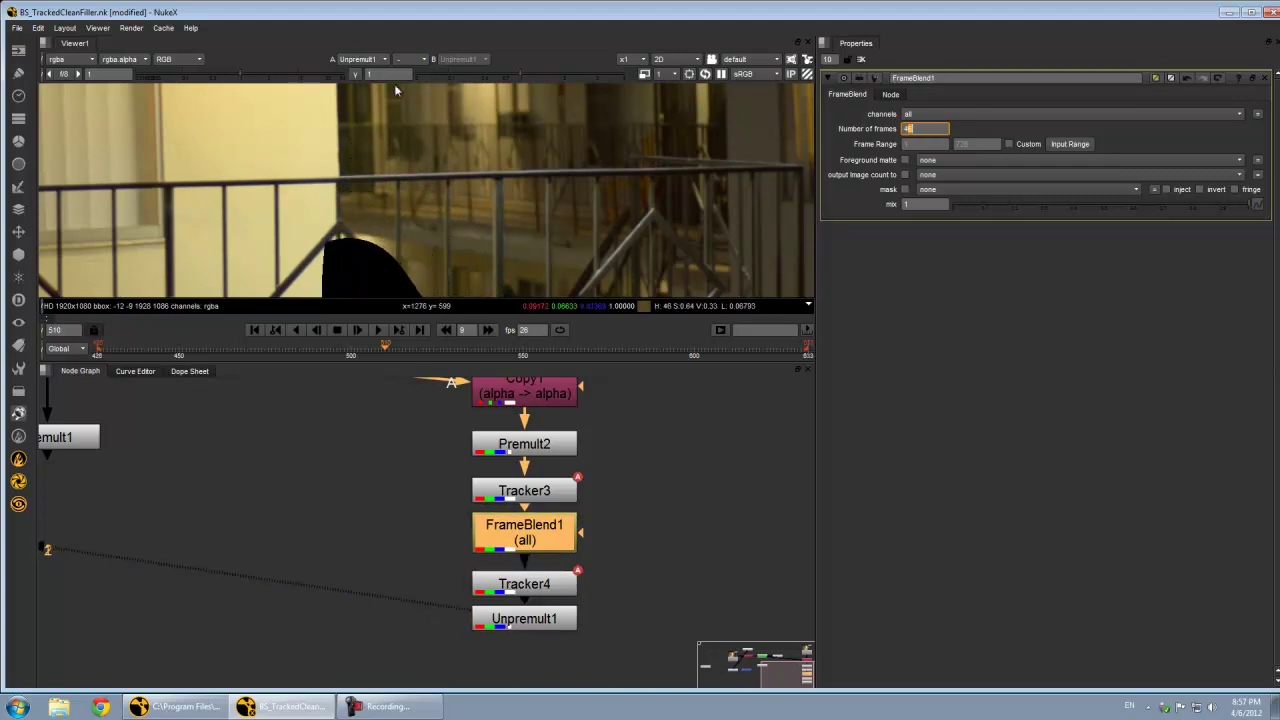
scroll(451, 194, up, 2)
scroll(446, 190, down, 1)
middle_drag(550, 214, 558, 192)
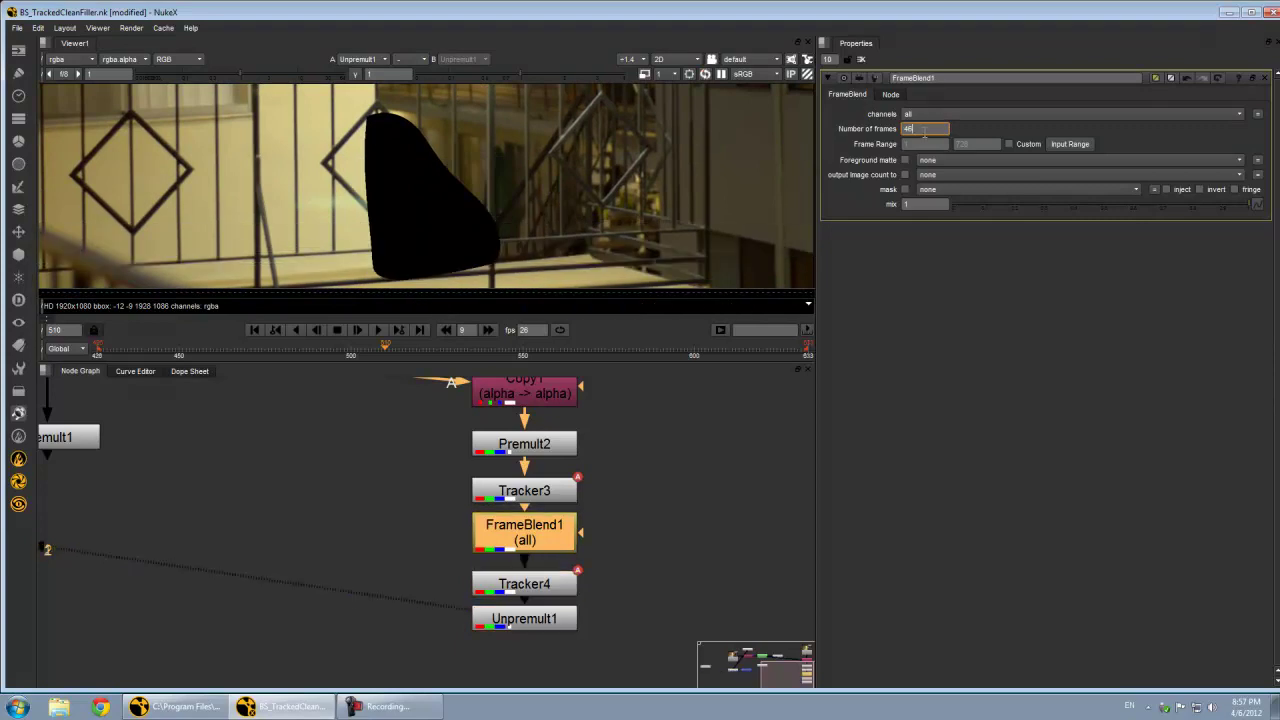
Step: Raise FrameBlend1's number of frames in increments to 75 and inspect the filled background at frame 510
key(Up)
key(Up)
key(Up)
key(Up)
key(Up)
key(Up)
key(Up)
key(Up)
key(Up)
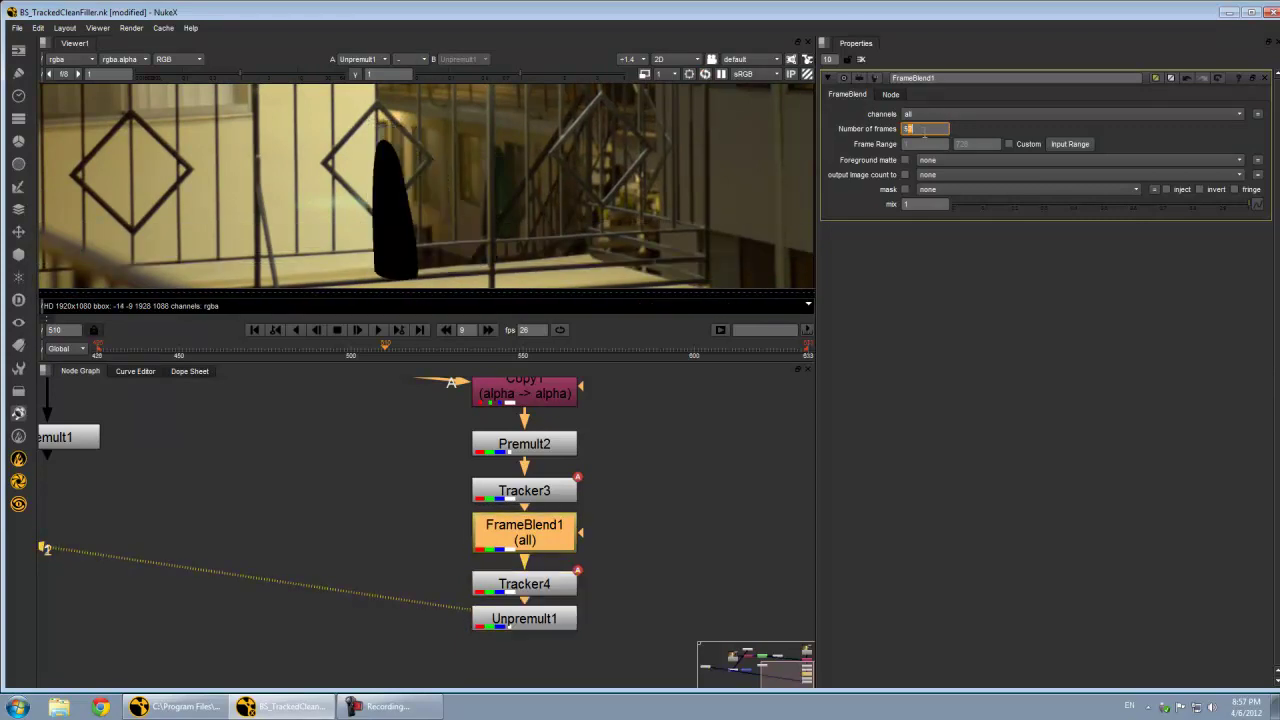
key(Up)
key(Up)
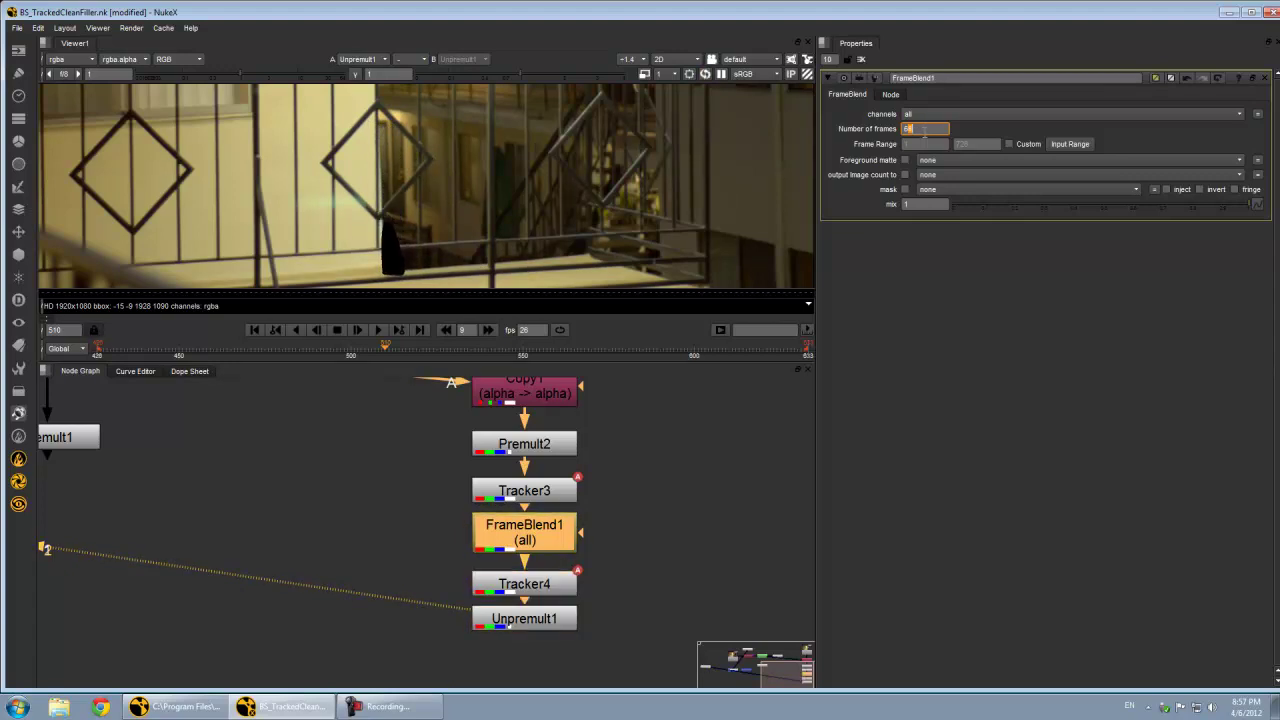
key(Up)
key(Up)
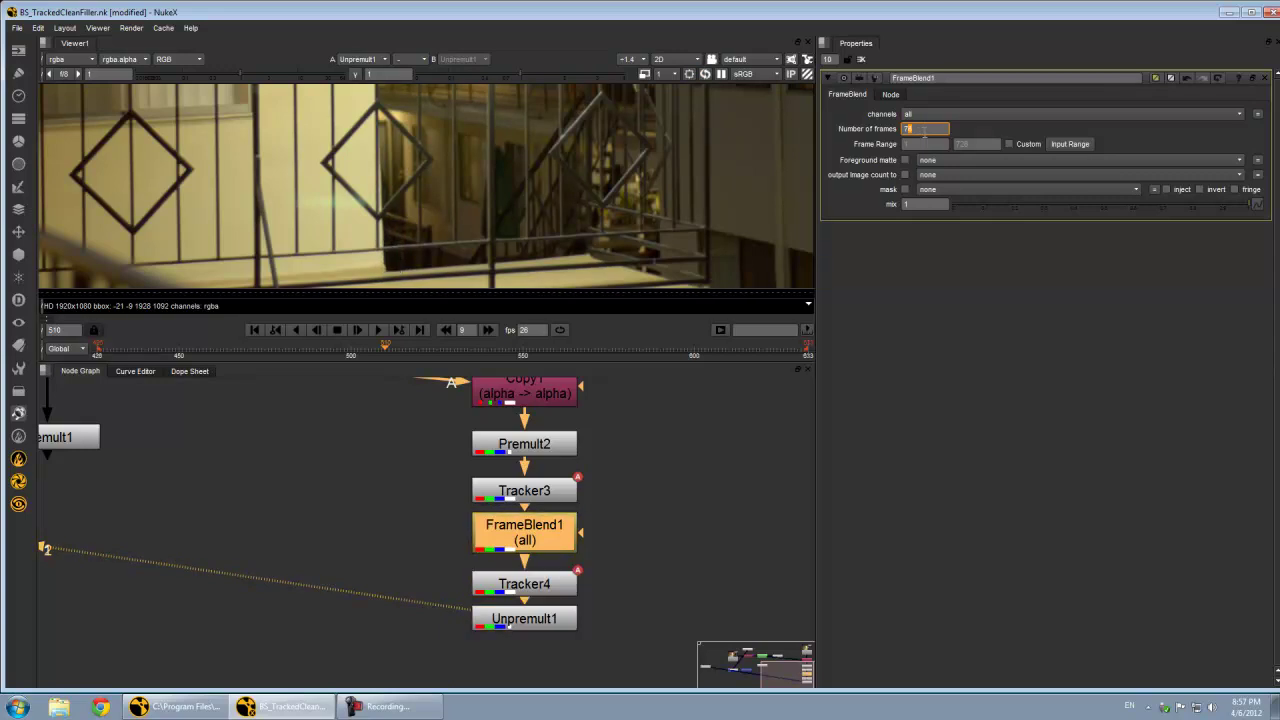
scroll(465, 175, down, 2)
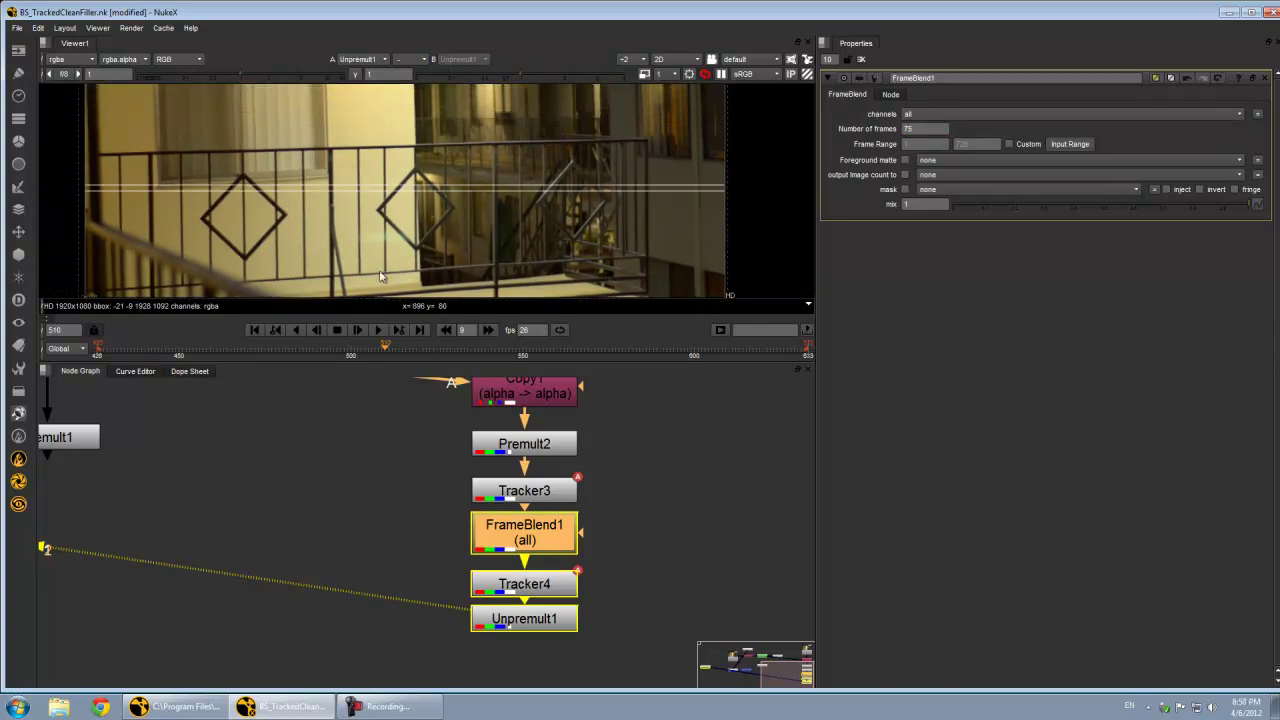
Step: Jump to frame 547 and set FrameBlend1's number of frames to 109
click(513, 346)
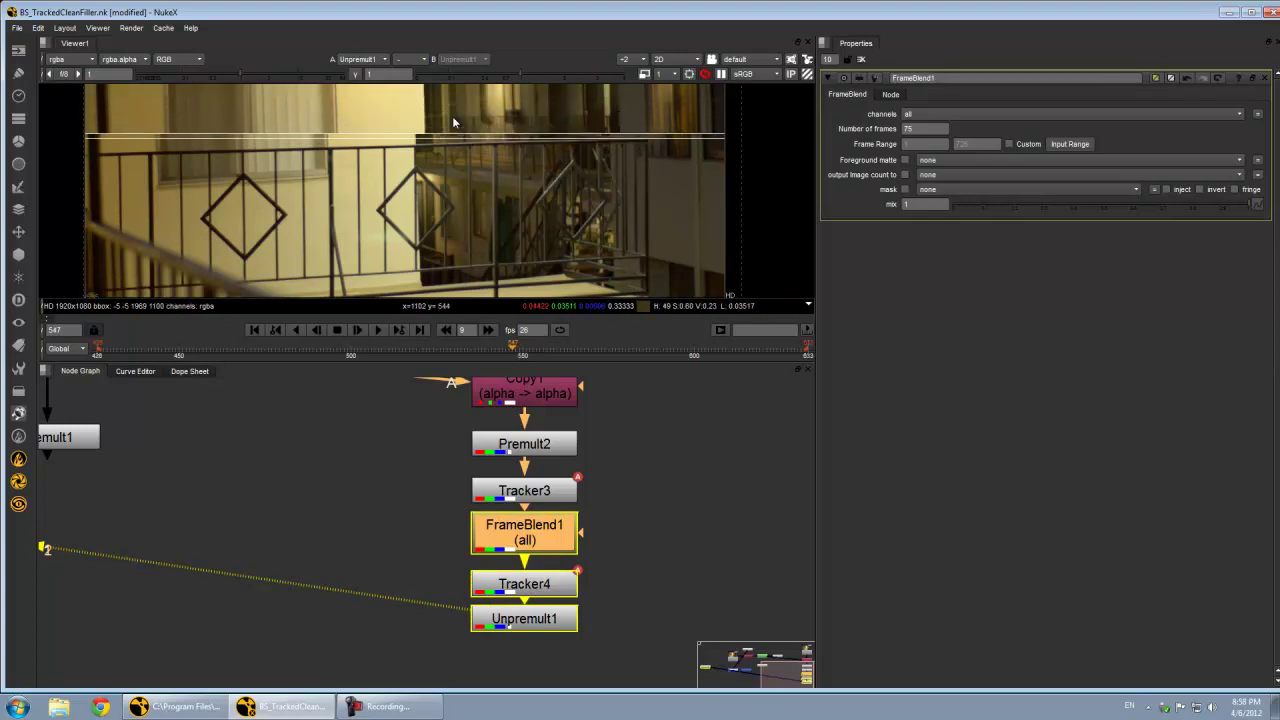
click(913, 128)
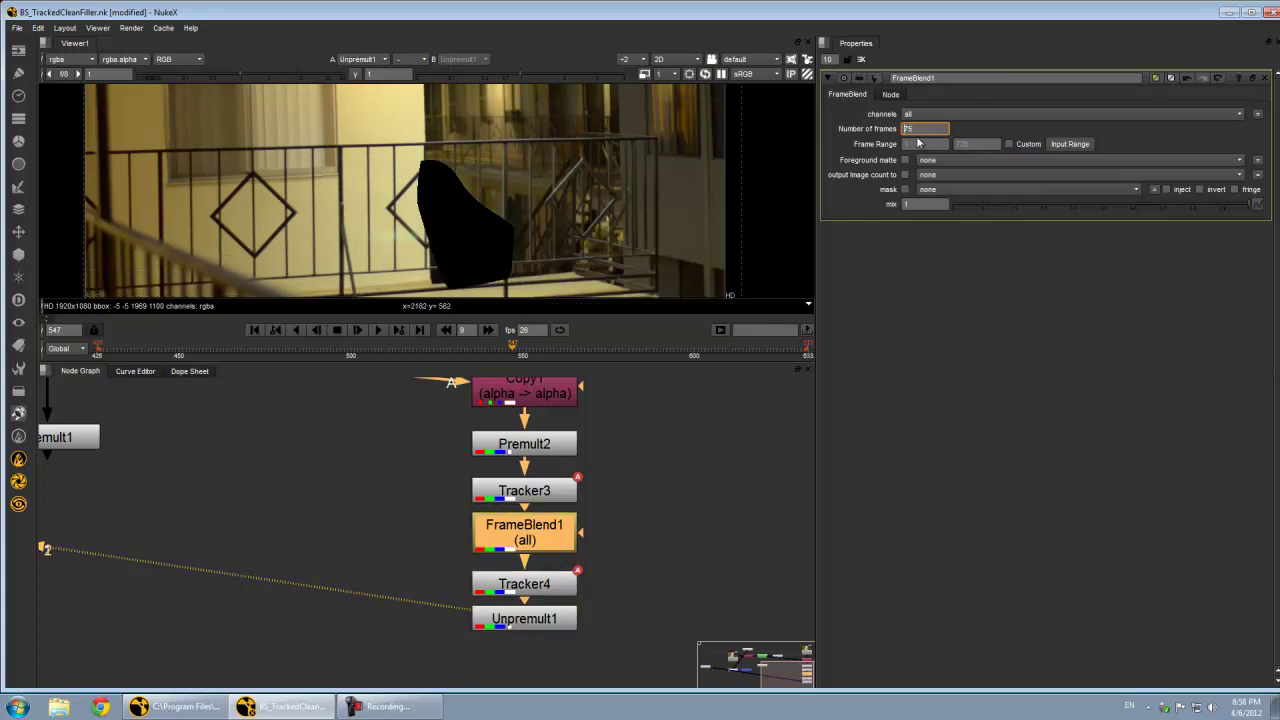
key(Up)
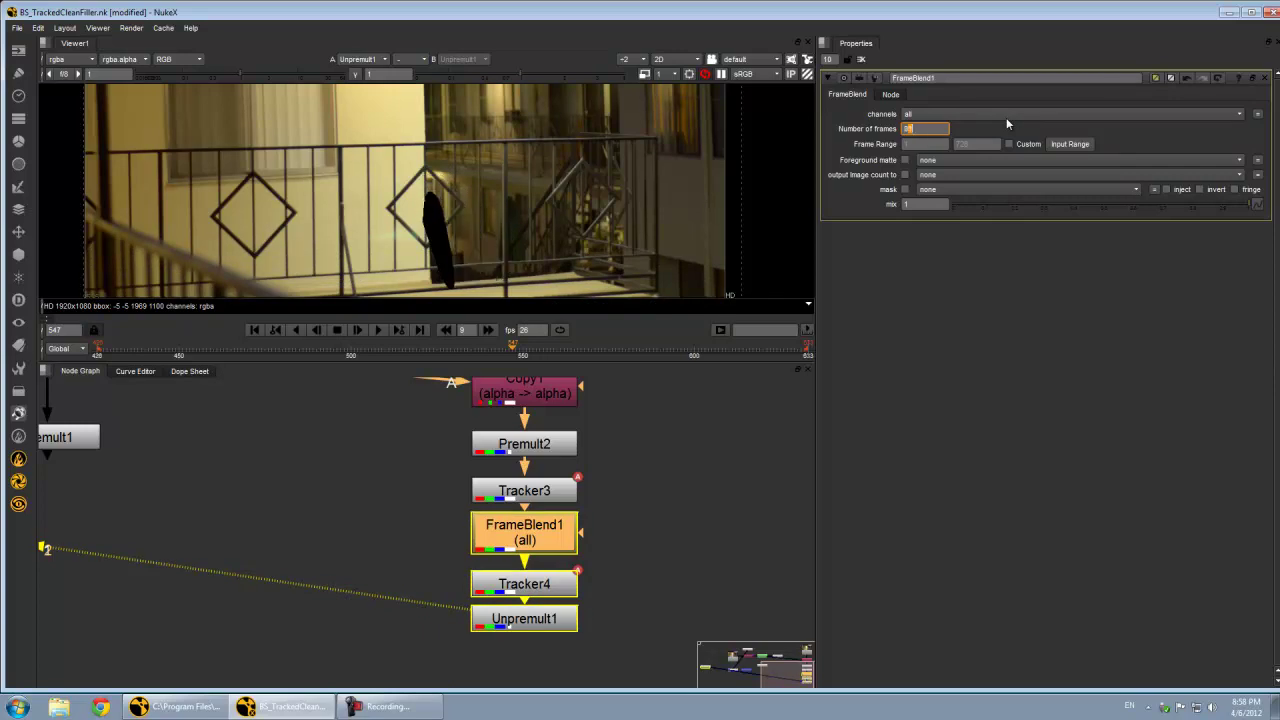
key(Up)
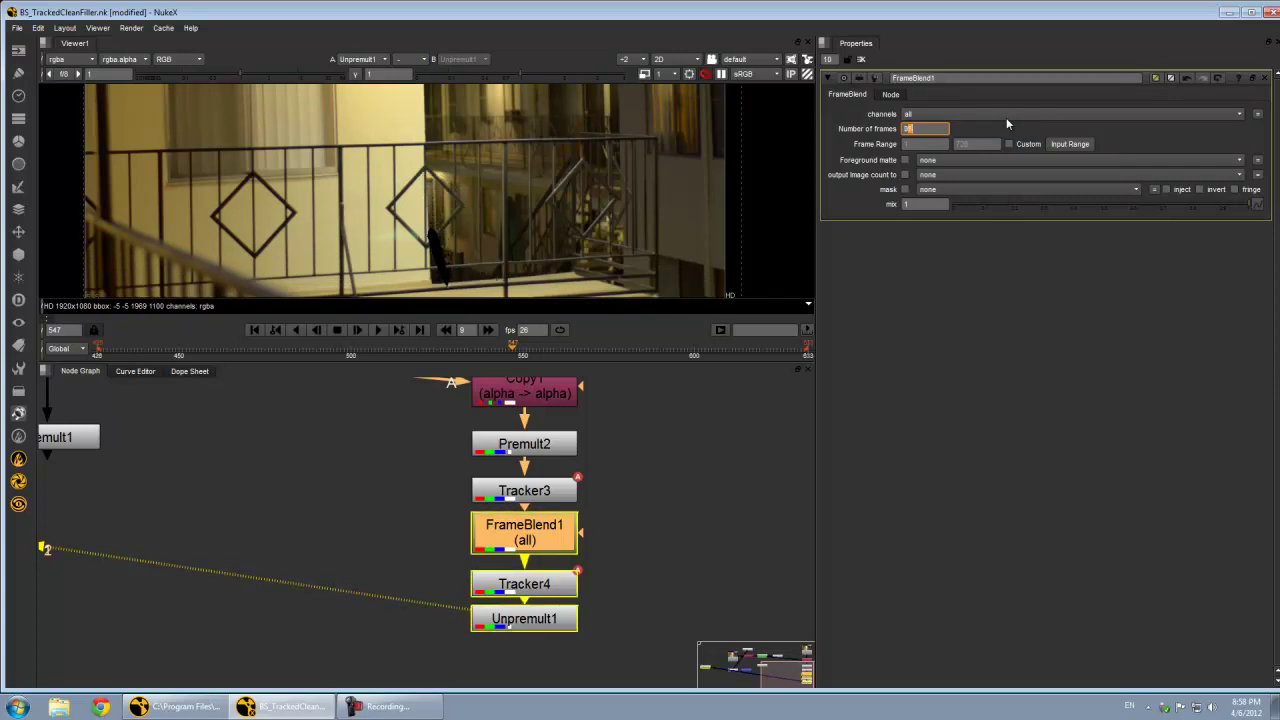
text(10)
key(Return)
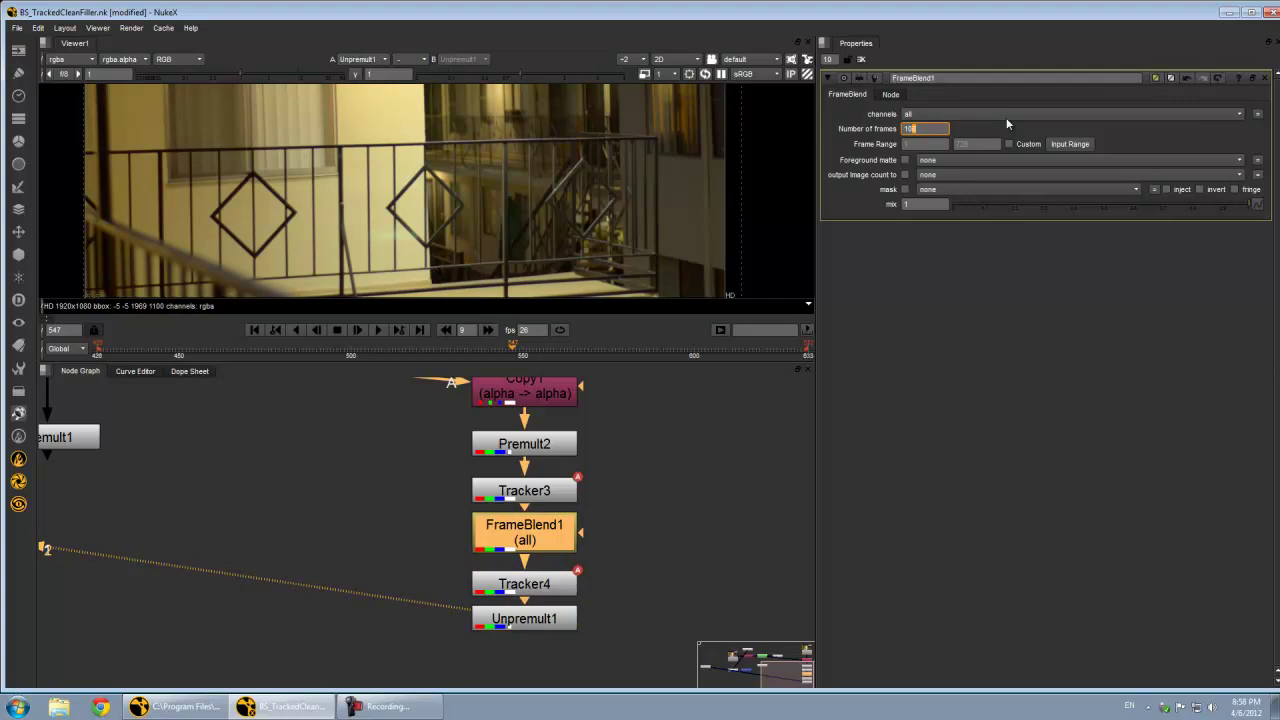
scroll(431, 236, down, 2)
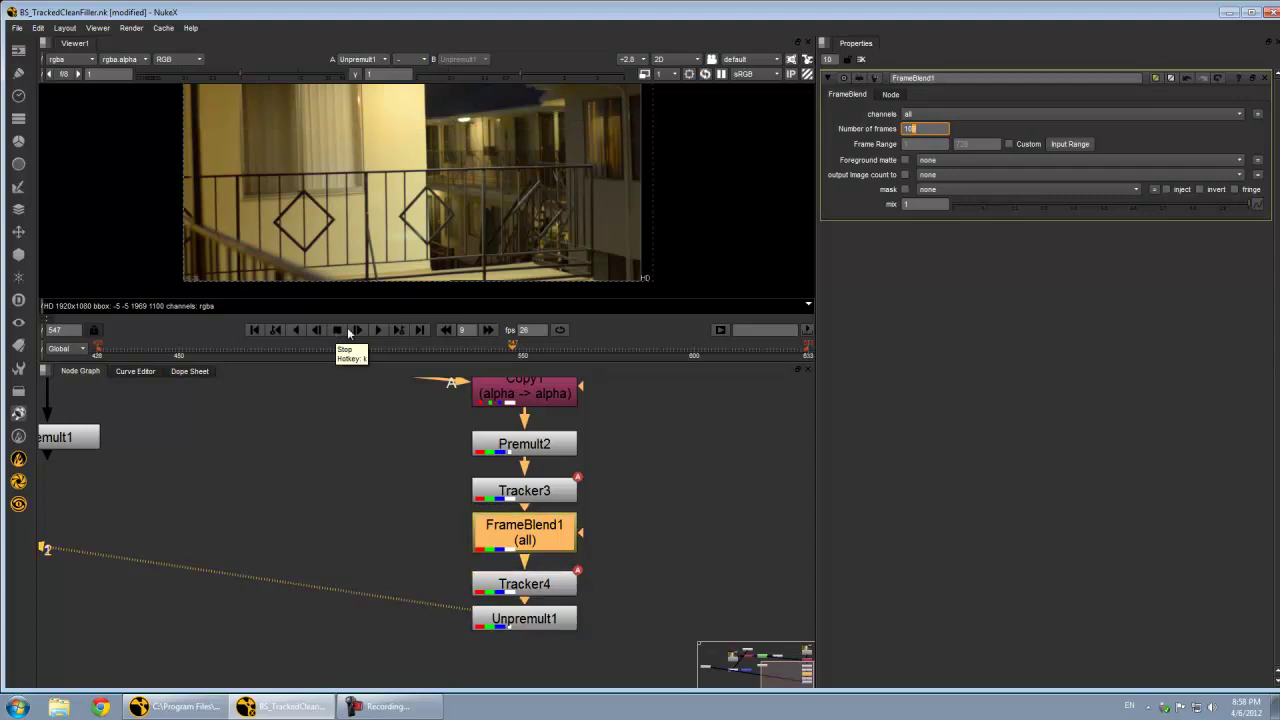
Step: View the Tracker3, FrameBlend1 and Tracker4 outputs in turn at frame 547 to review the stabilize, blend and re-track sequence
middle_drag(524, 488, 432, 537)
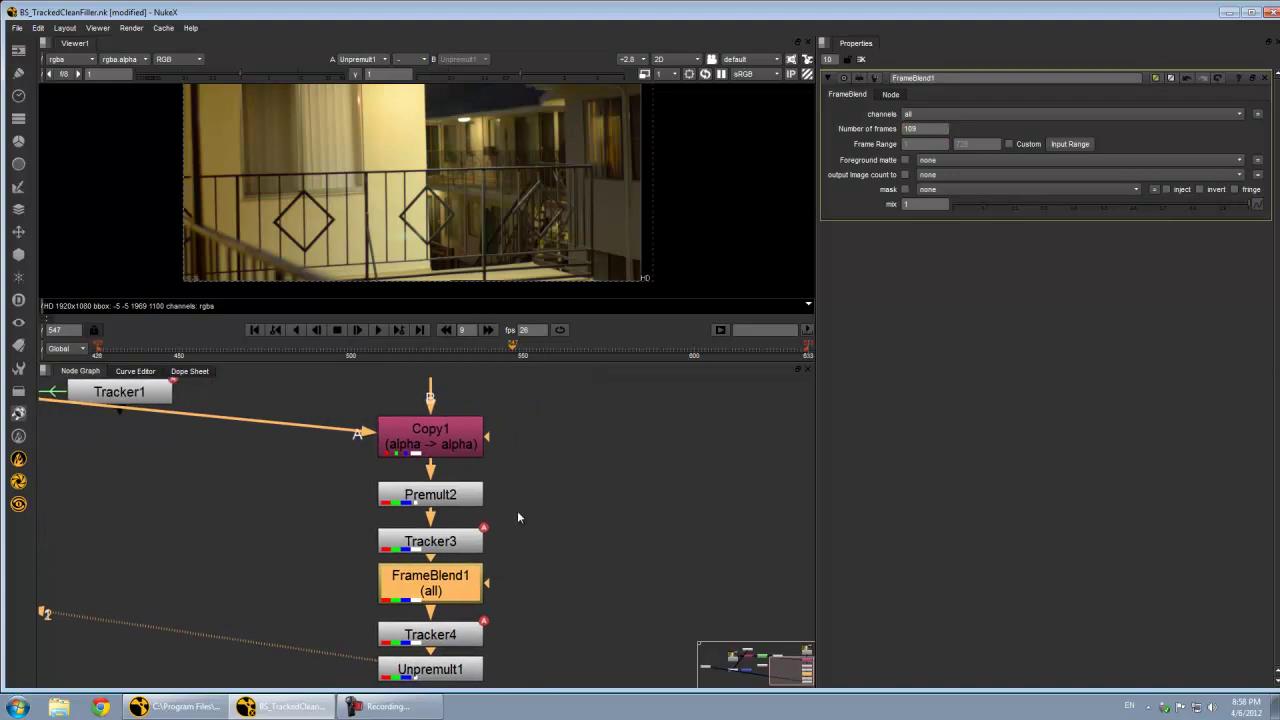
click(433, 540)
key(1)
click(443, 590)
key(1)
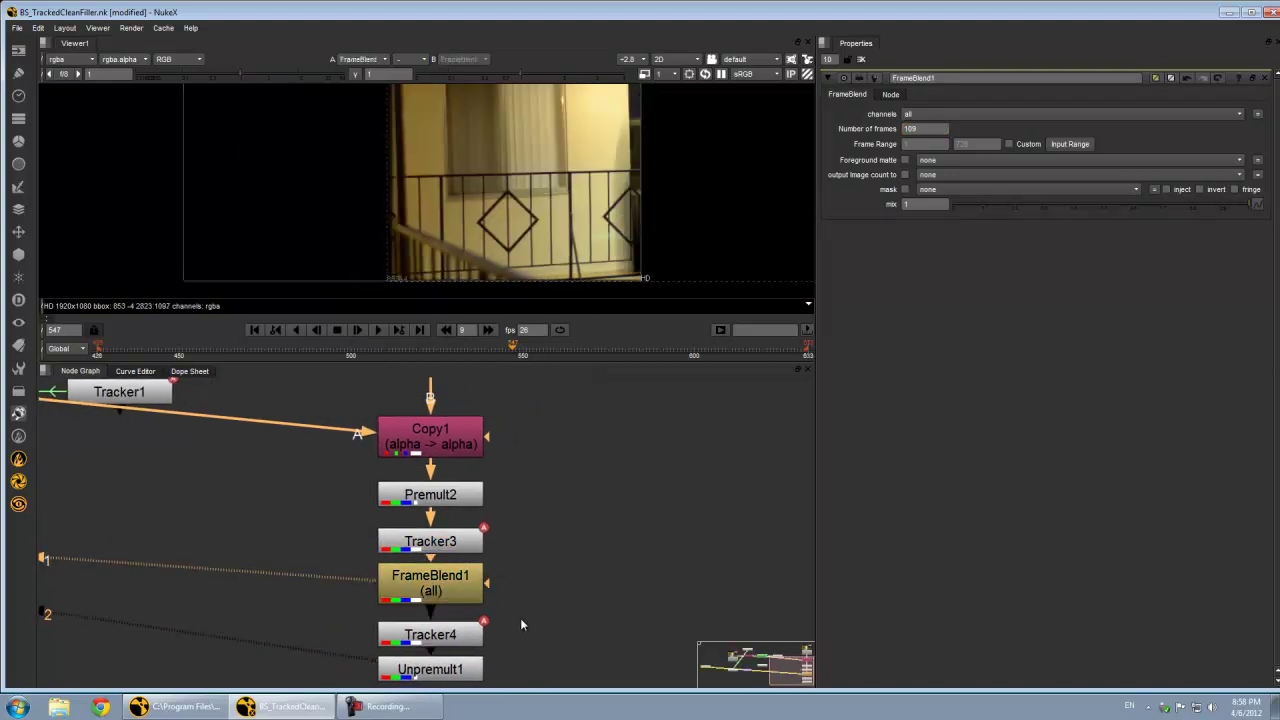
middle_drag(520, 618, 526, 529)
click(459, 556)
key(1)
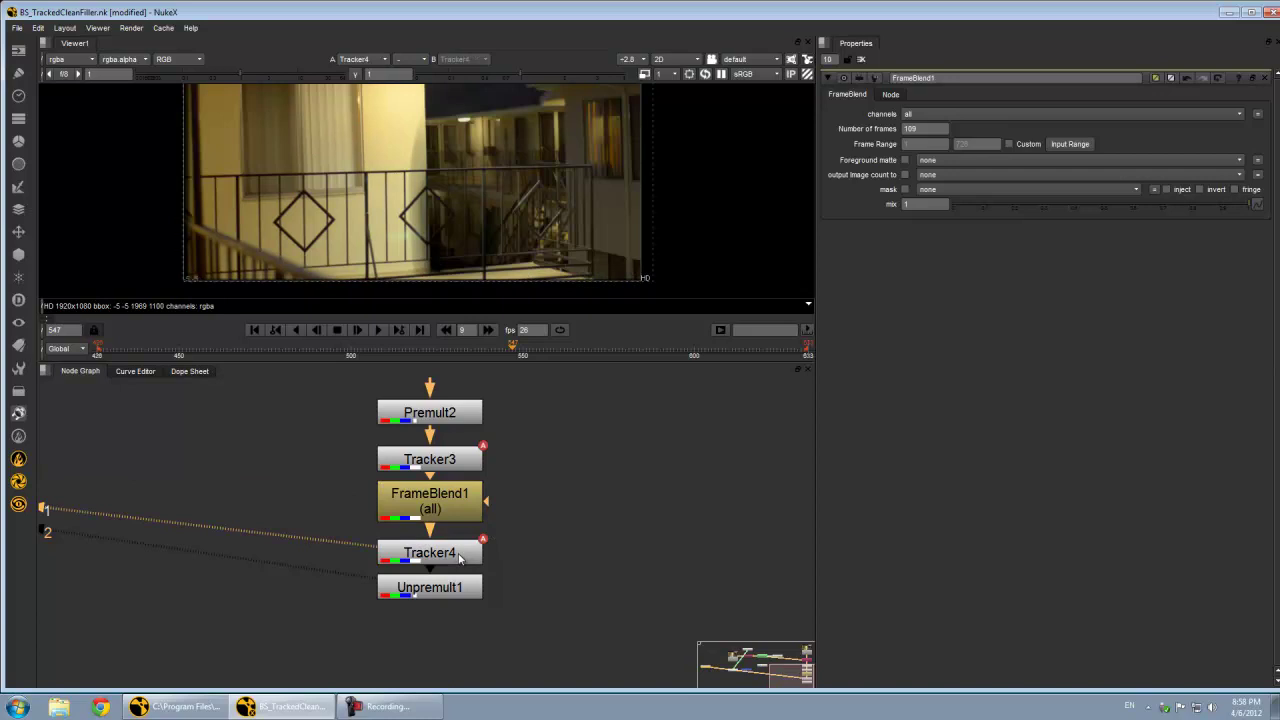
Step: View the Unpremult1 output at frame 547 and examine the clean background
click(447, 596)
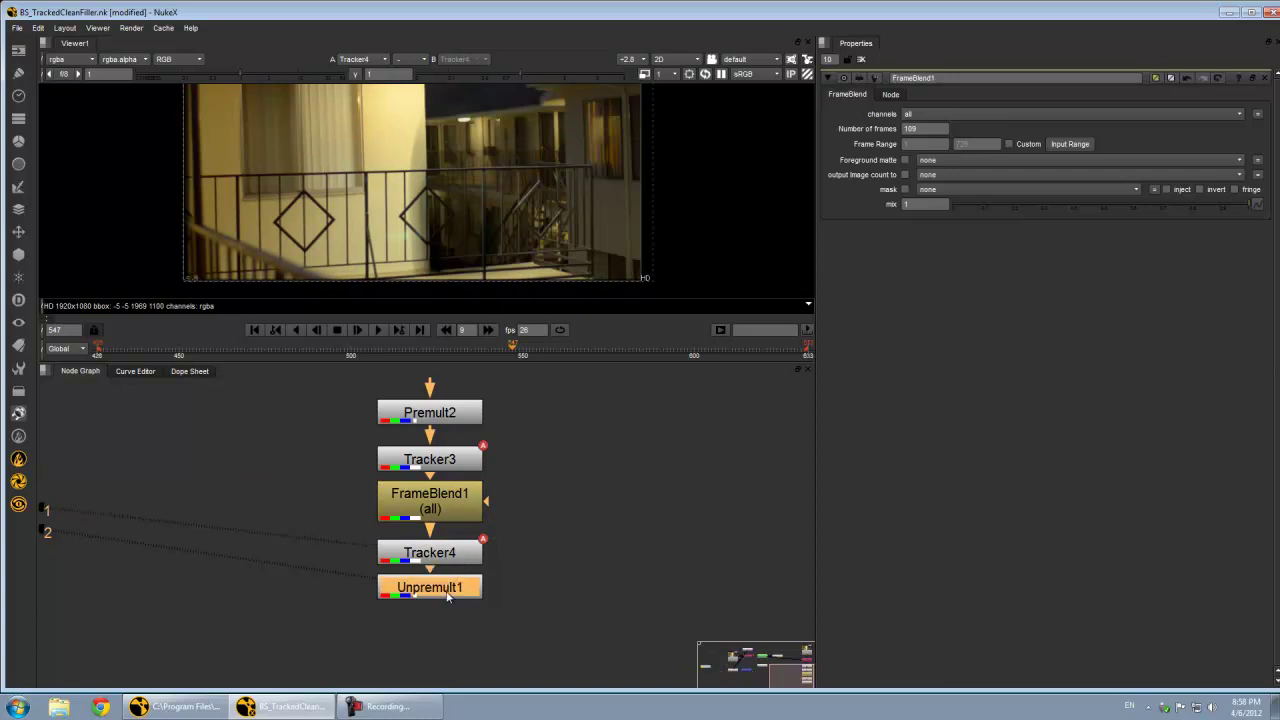
middle_drag(531, 507, 524, 539)
click(524, 539)
key(2)
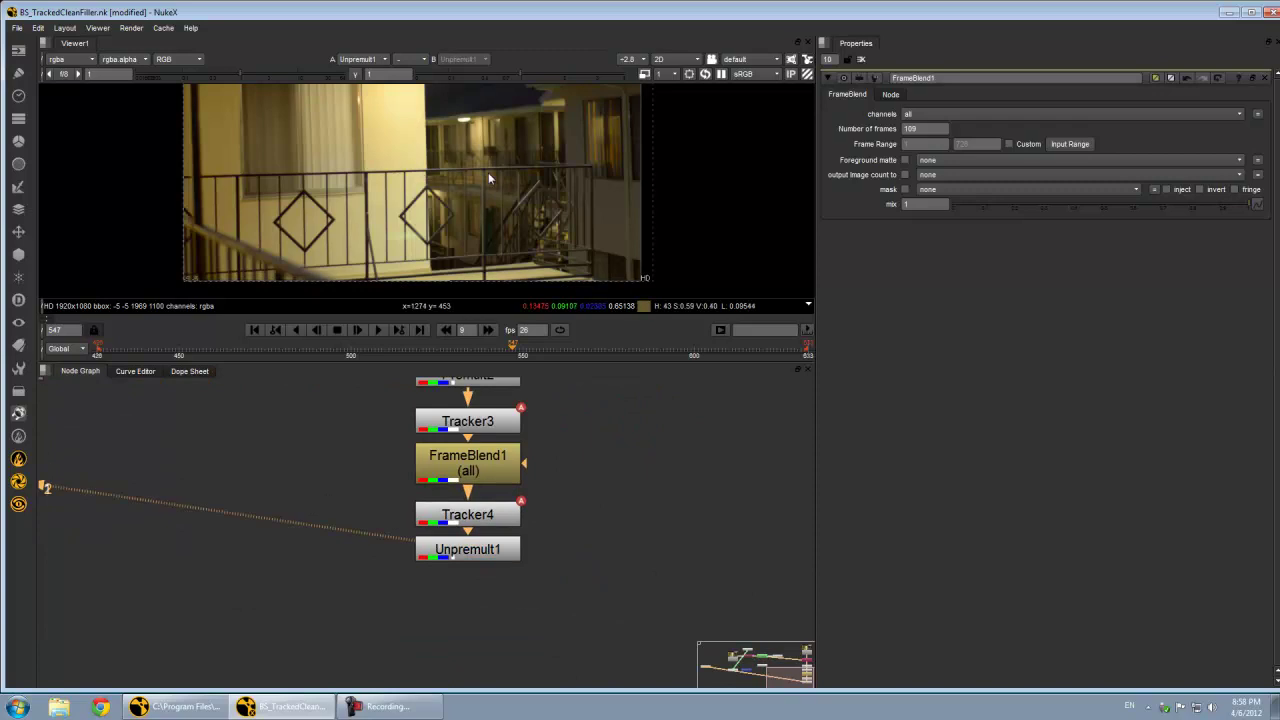
middle_drag(488, 172, 541, 174)
Step: Open the Group1 gizmo's settings, view its output, and examine its connections to Read1, Tracker2 and Roto1
middle_drag(488, 493, 992, 534)
scroll(681, 495, down, 2)
double_click(415, 481)
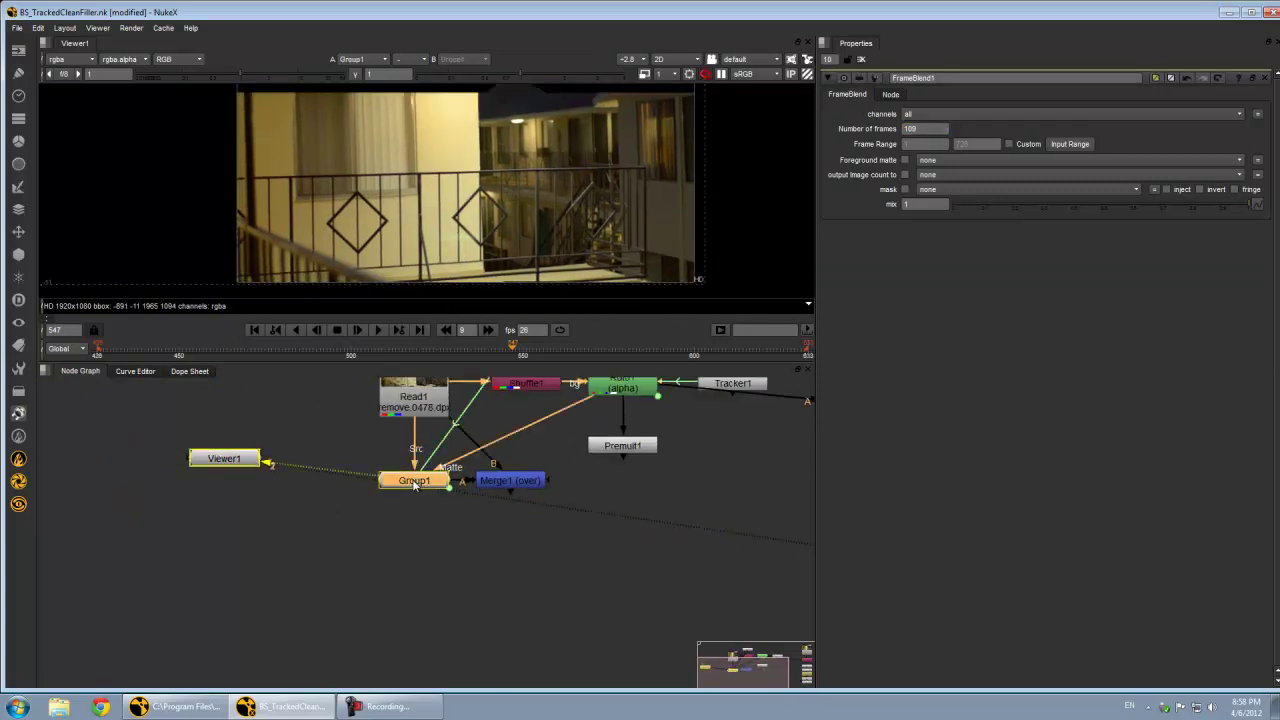
key(1)
middle_drag(465, 243, 450, 247)
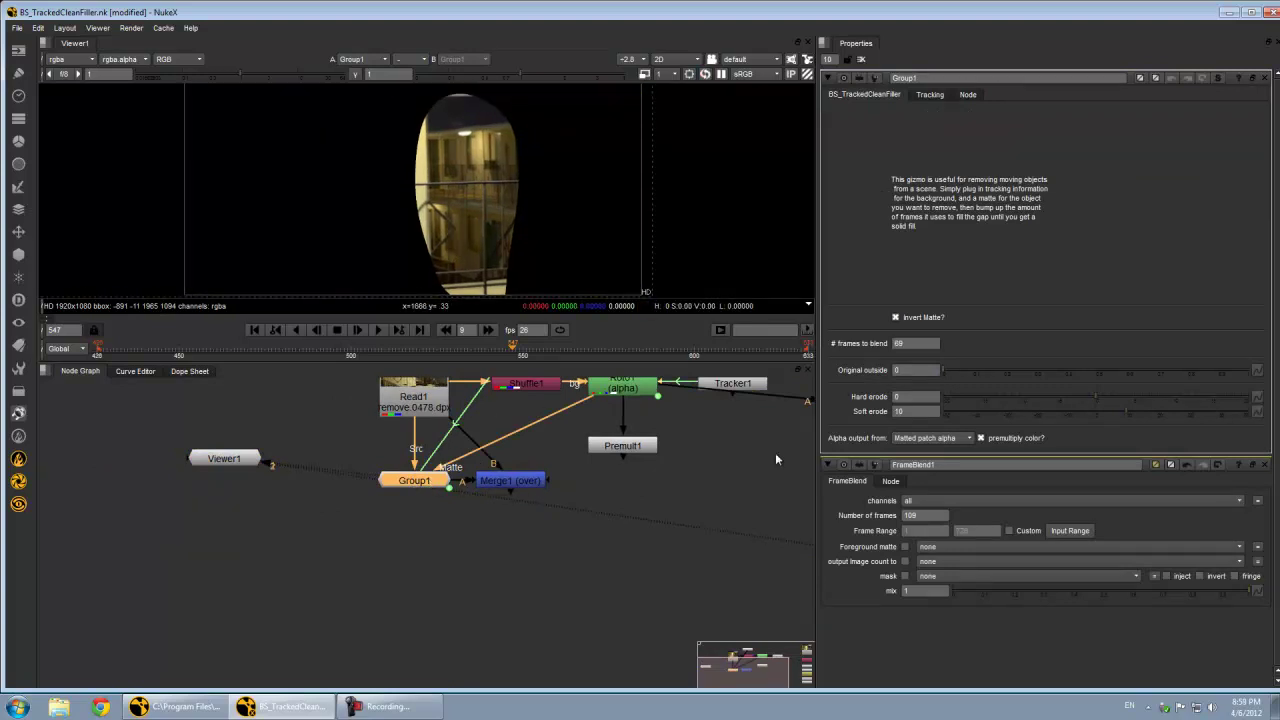
middle_drag(617, 383, 533, 402)
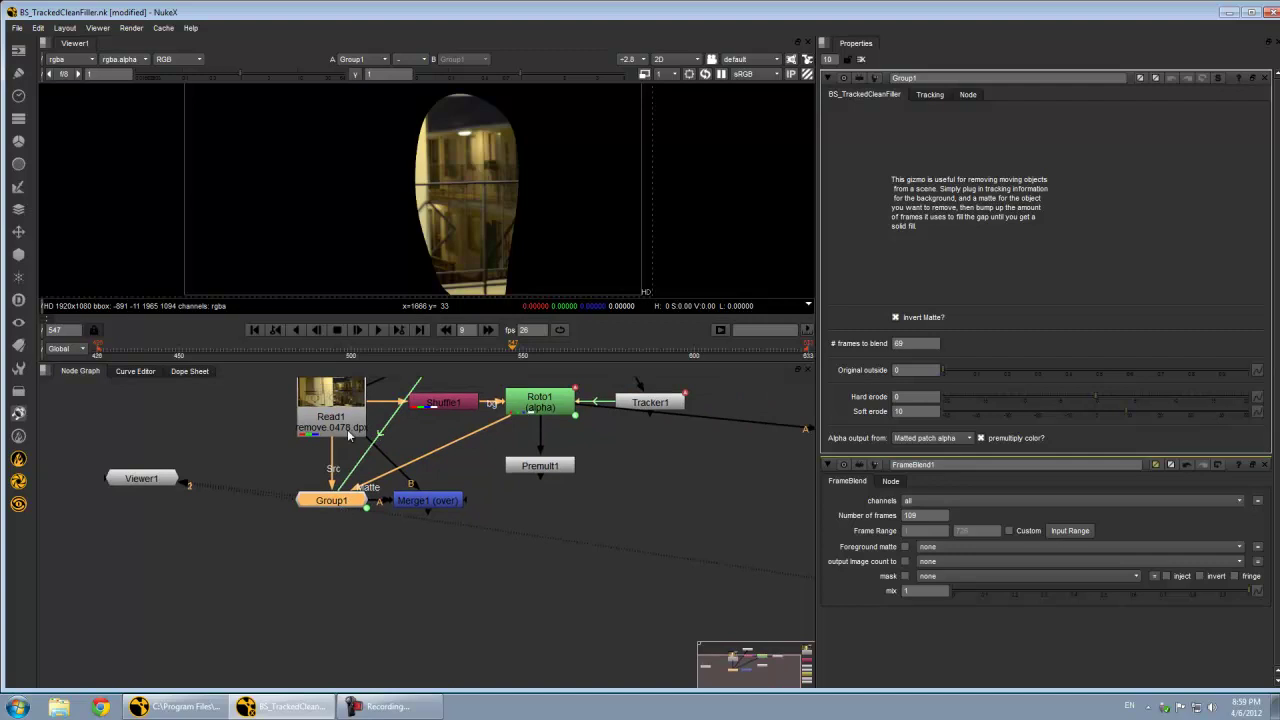
middle_drag(342, 431, 314, 496)
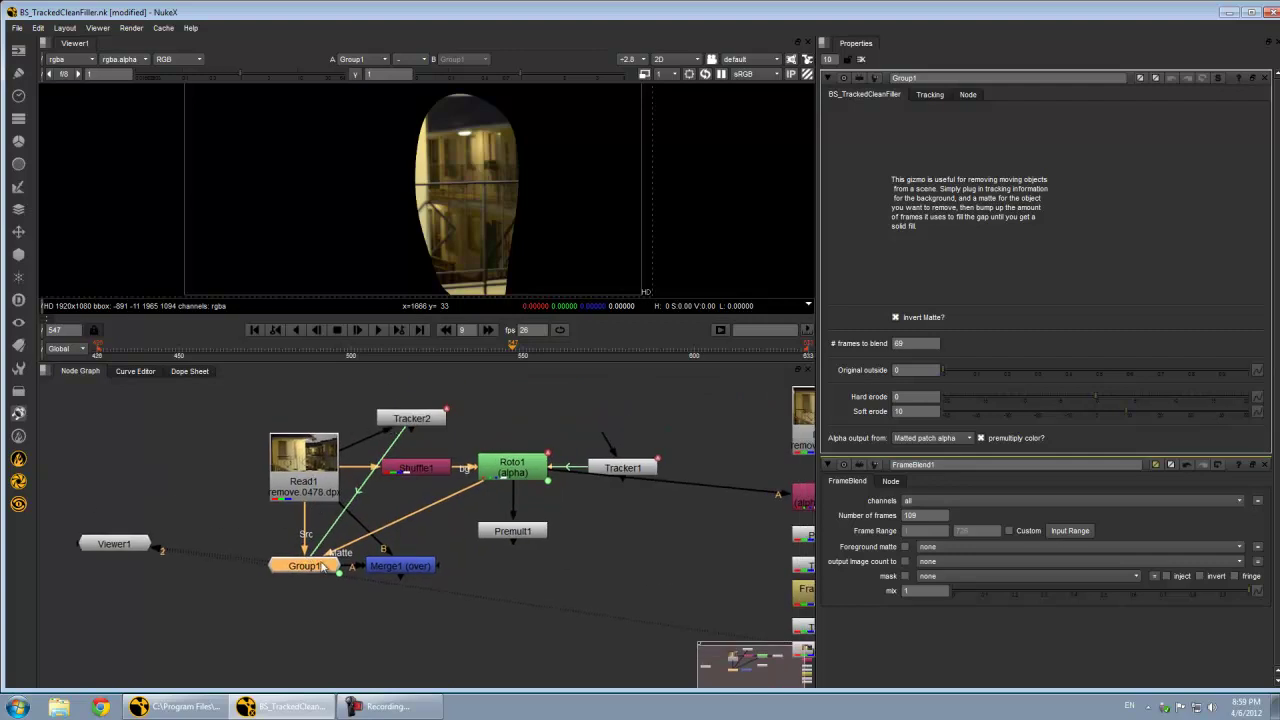
Step: Show Group1's tracking settings and expand the corner pin "from" and "to" values
click(930, 94)
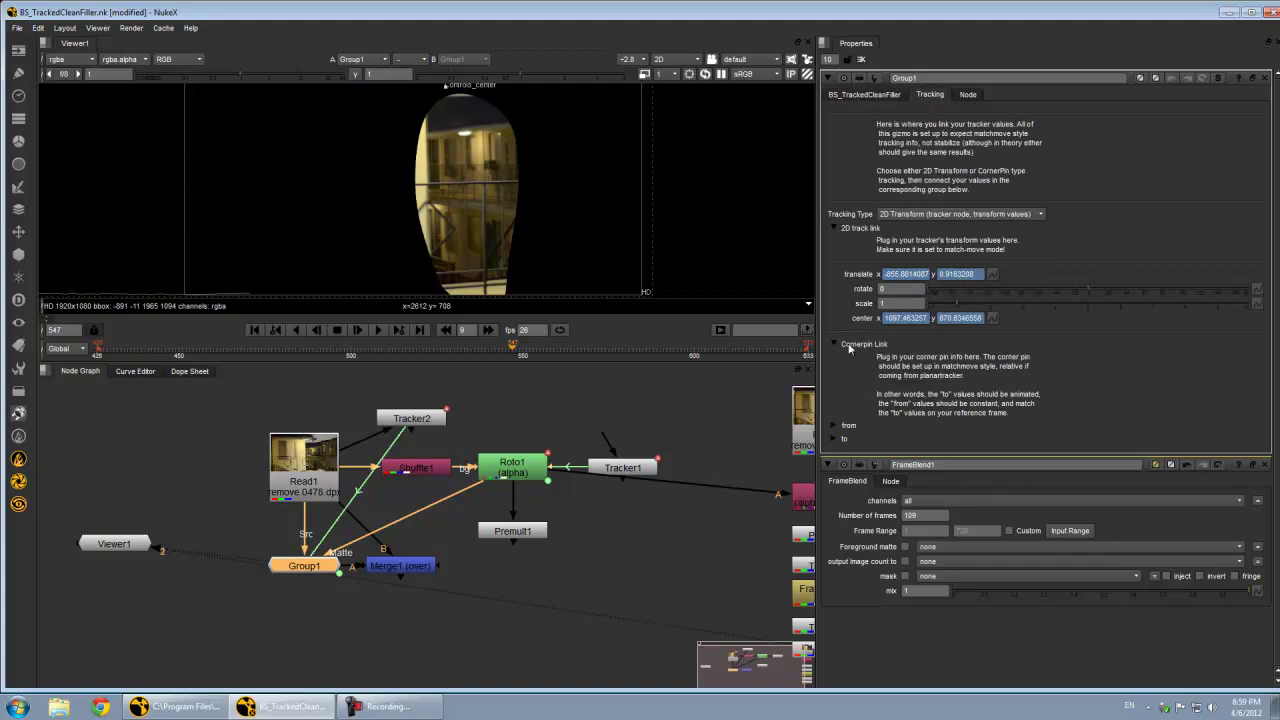
click(836, 440)
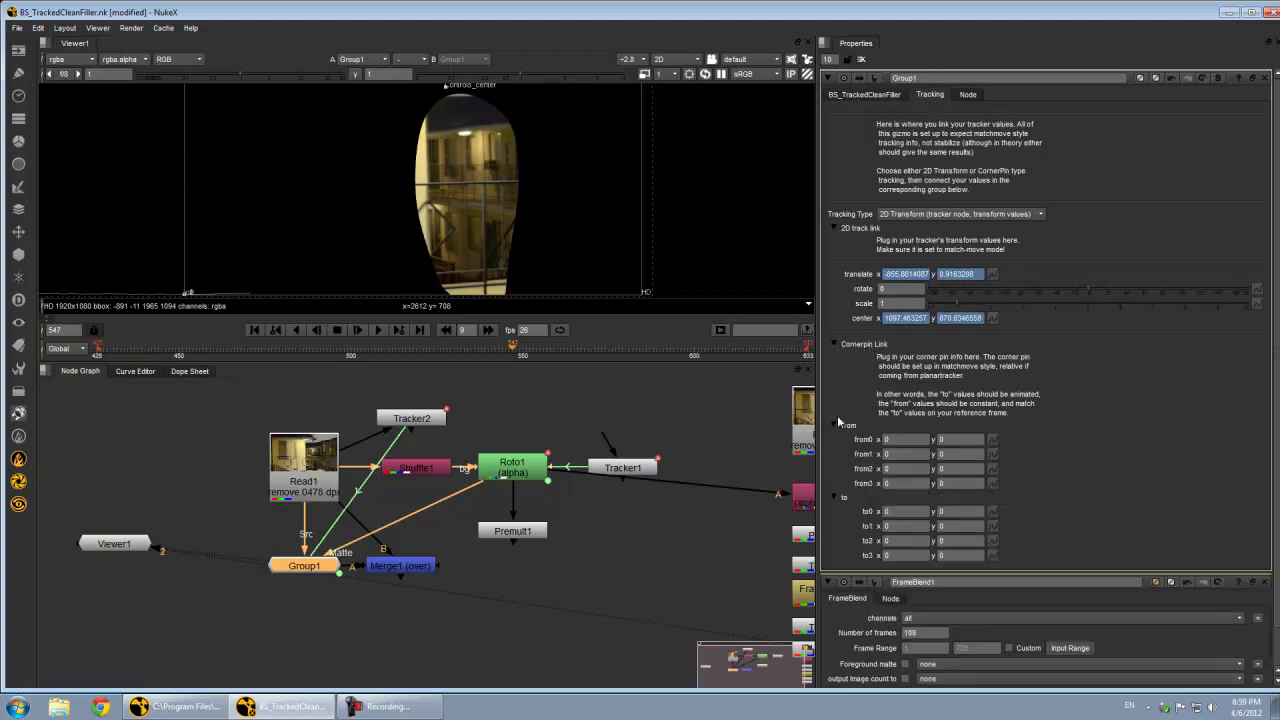
click(835, 424)
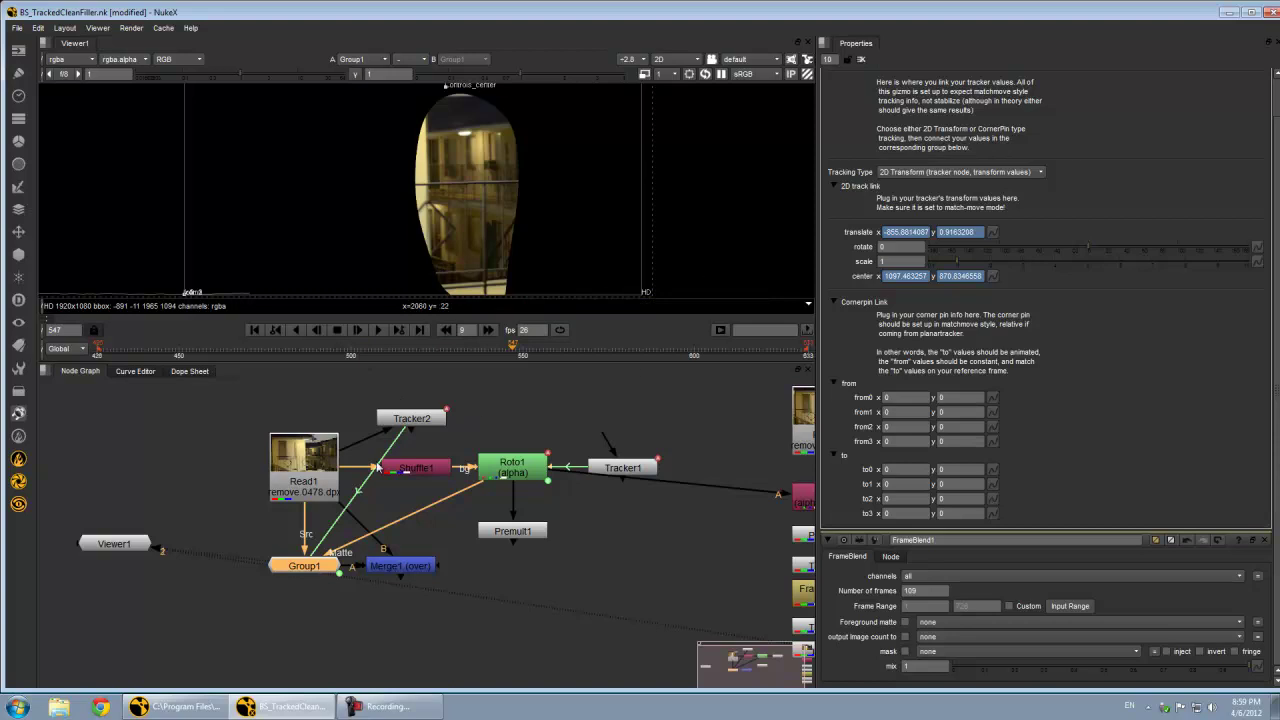
Step: Return to Group1's main BS_TrackedCleanFiller settings and turn off Invert Matte
double_click(320, 568)
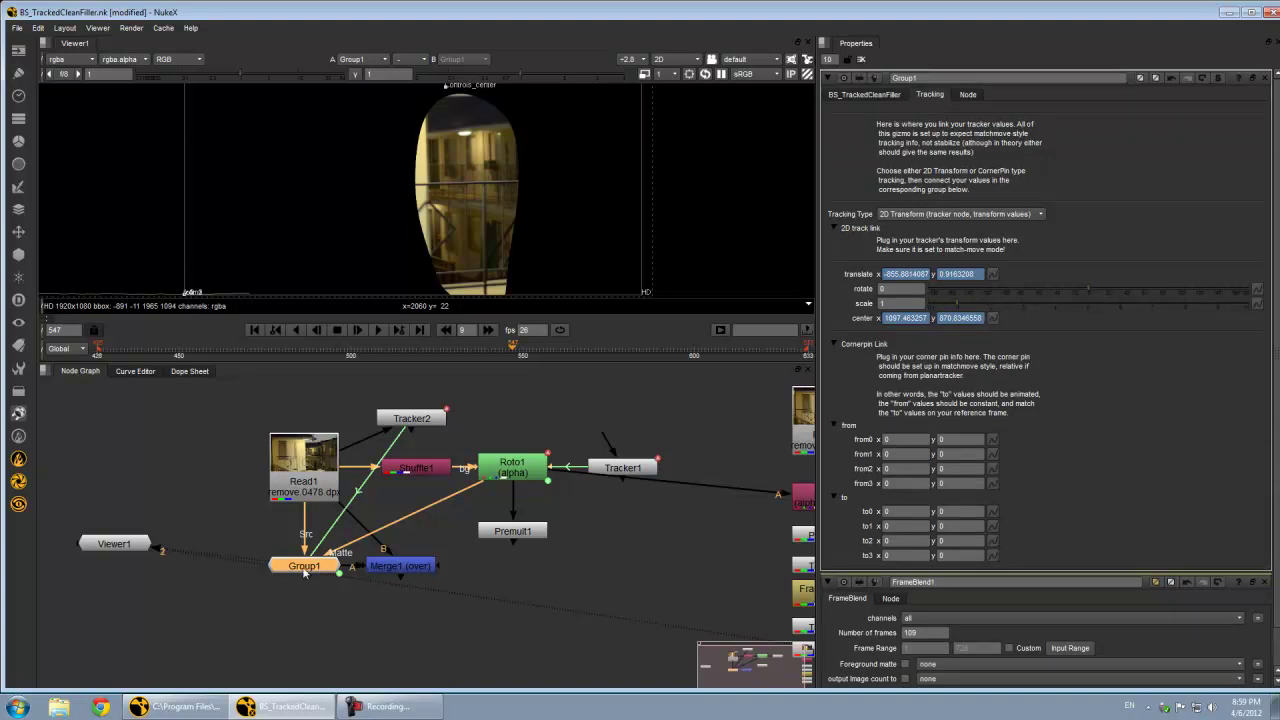
click(113, 543)
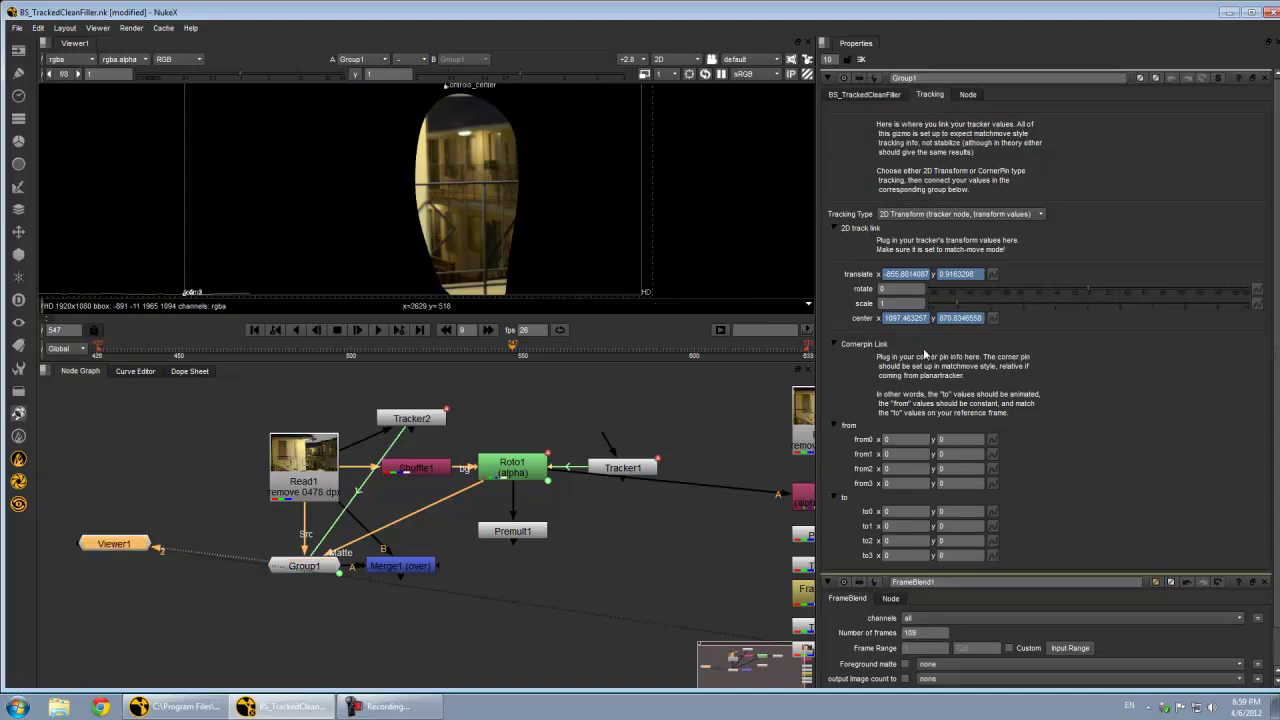
click(862, 95)
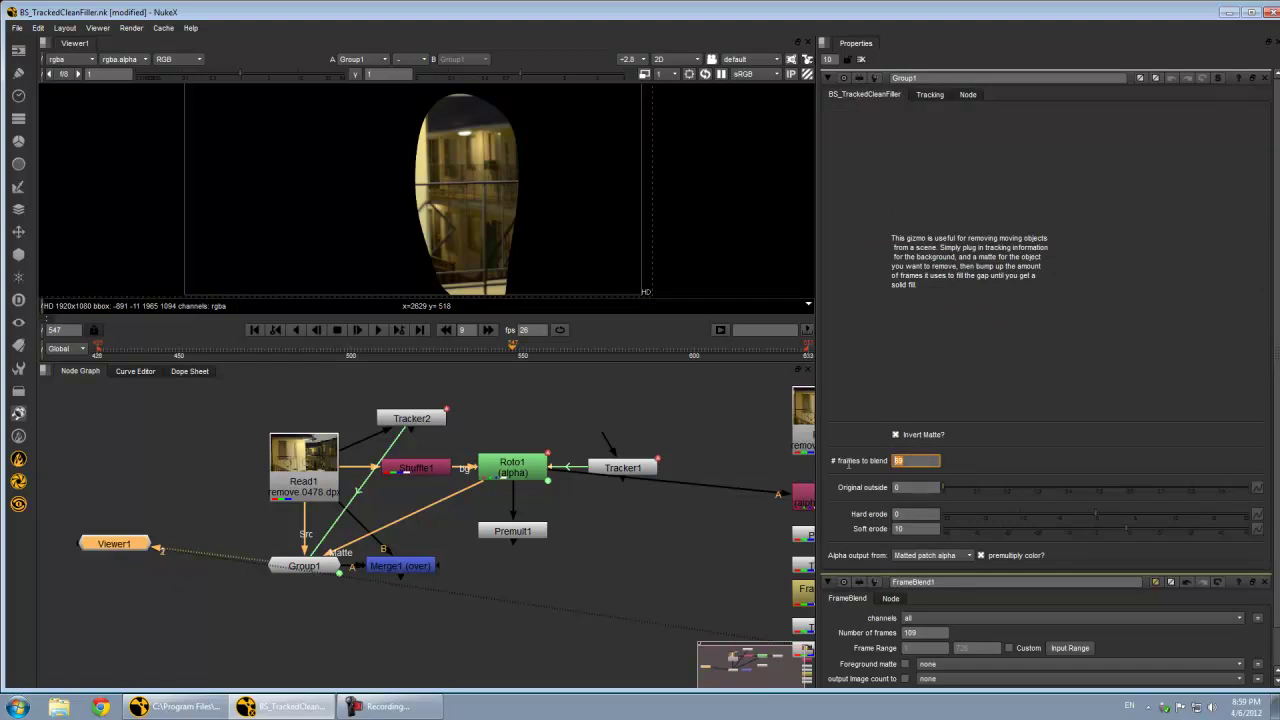
click(895, 435)
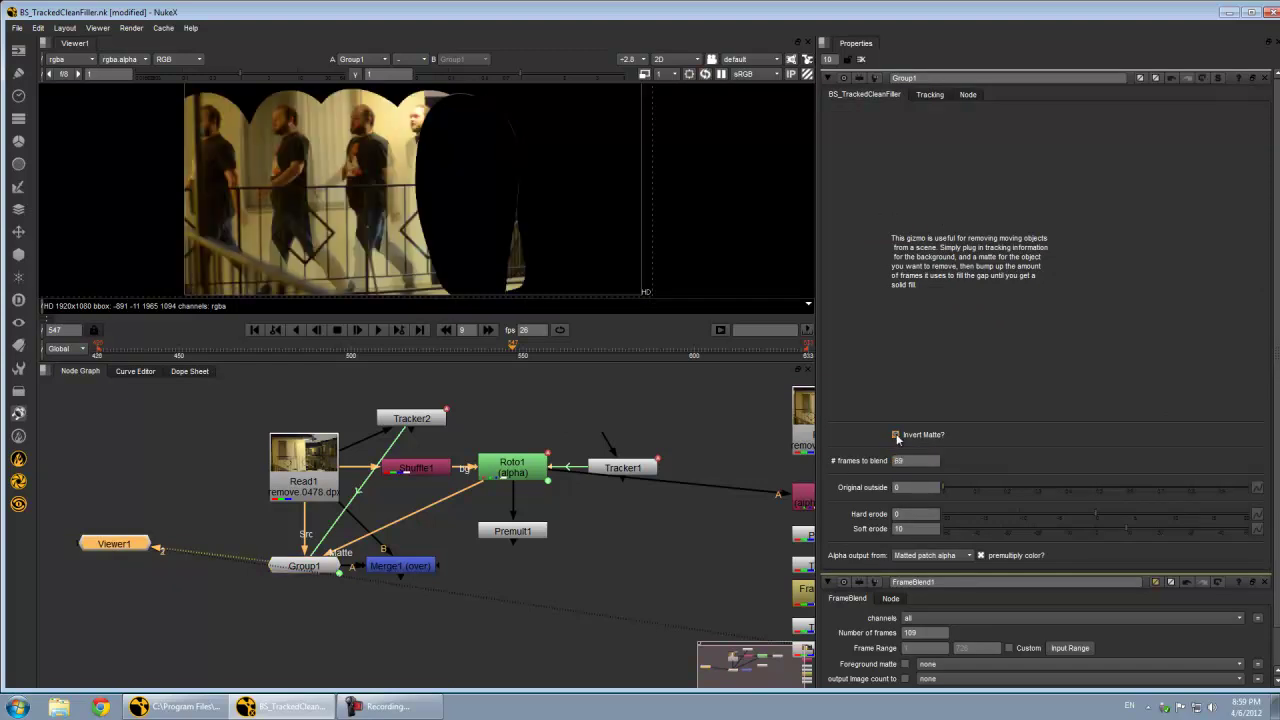
Step: Turn Group1's Invert Matte back on and check Roto1's alpha and color output against the matte
click(895, 435)
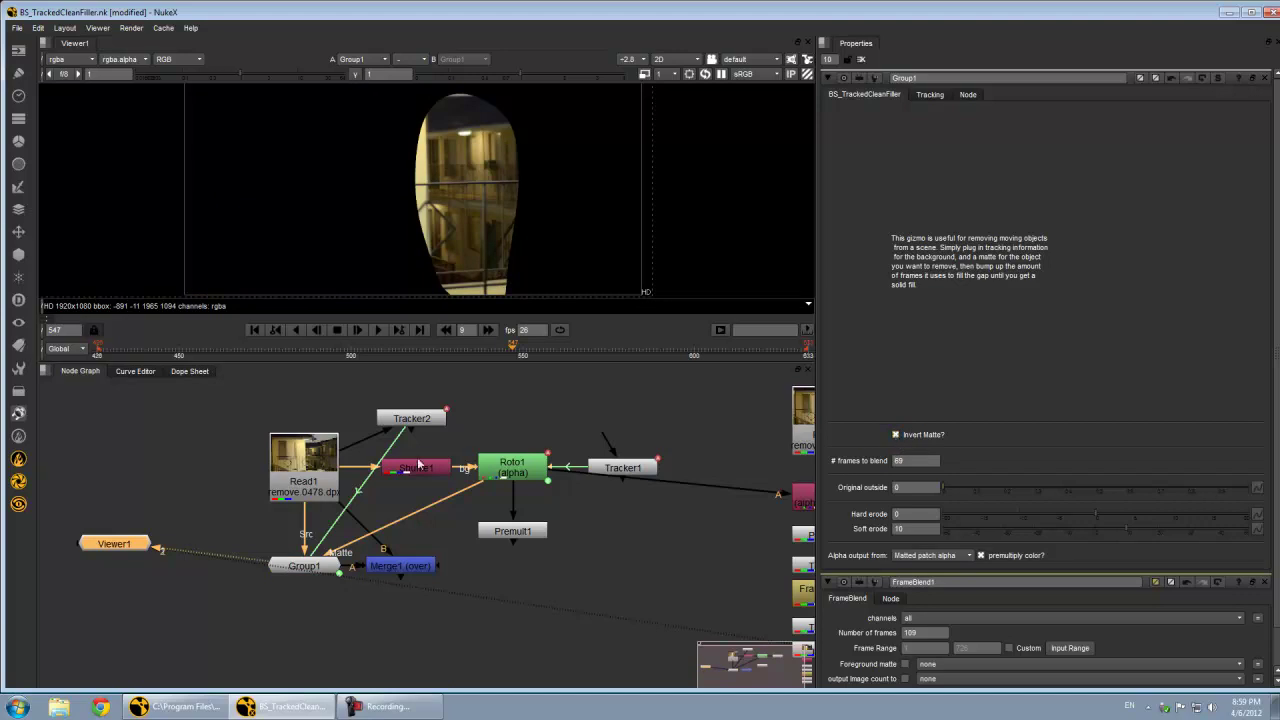
key(1)
key(a)
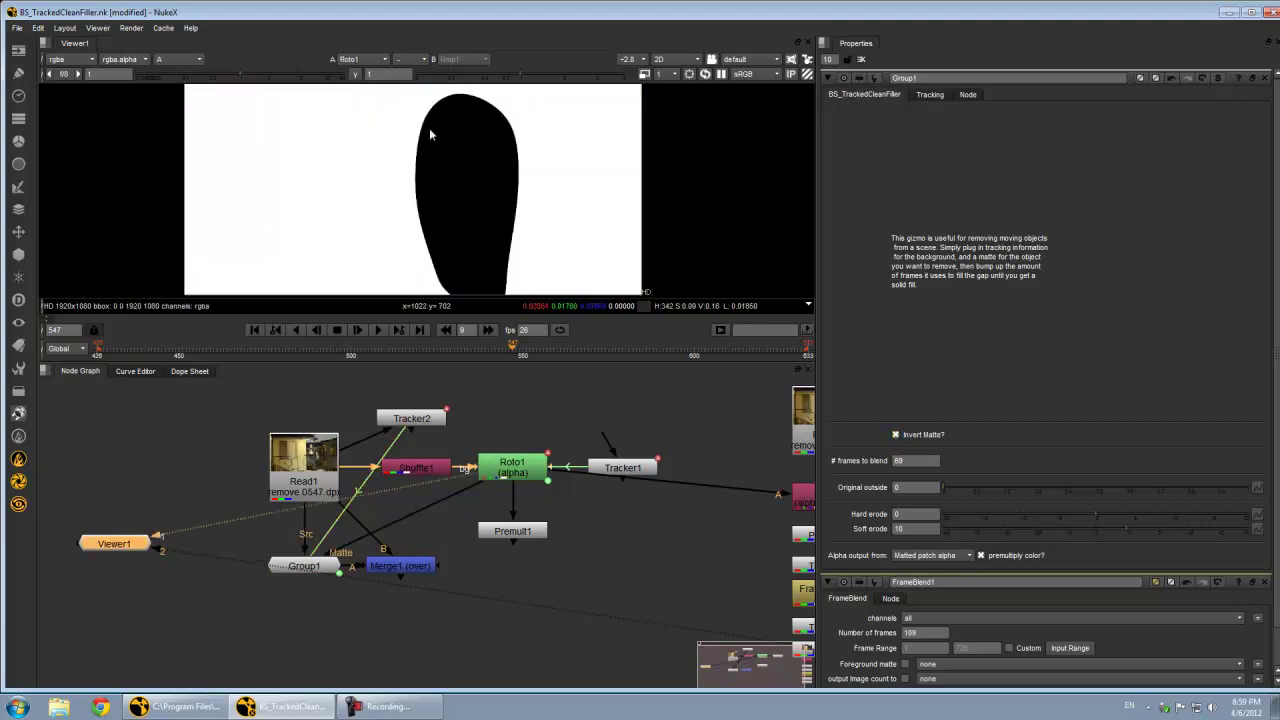
click(507, 469)
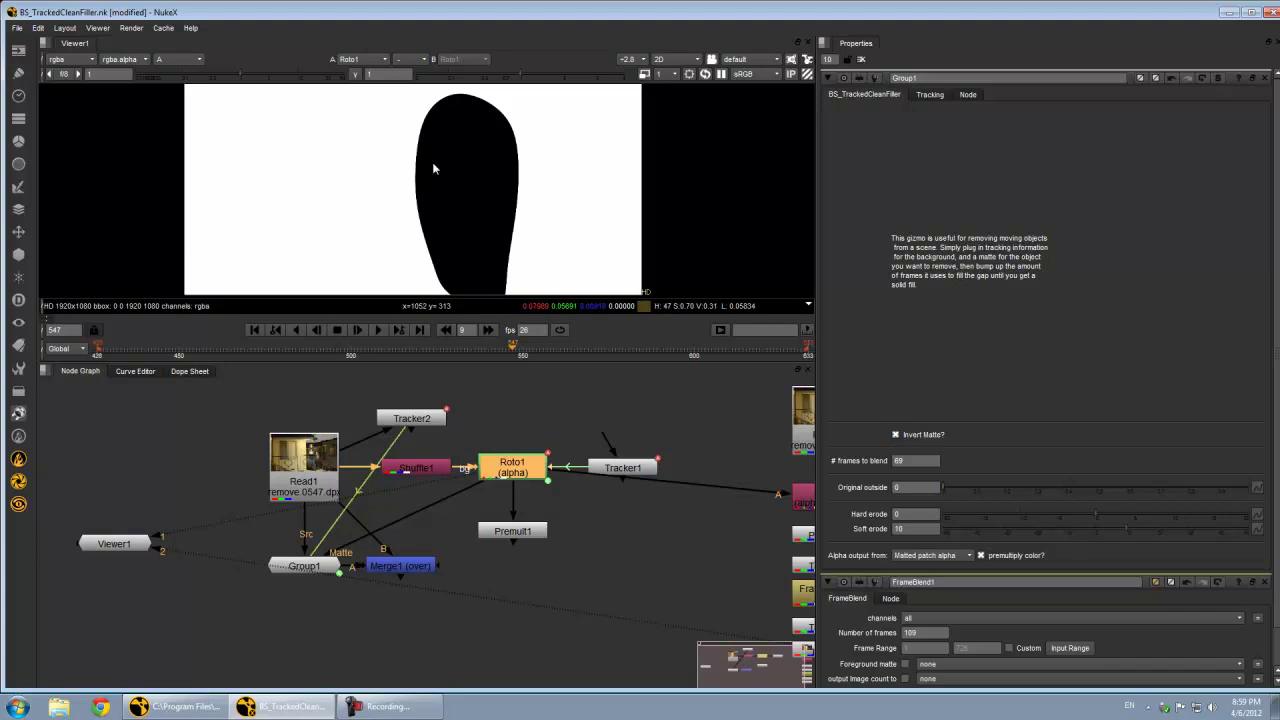
click(335, 567)
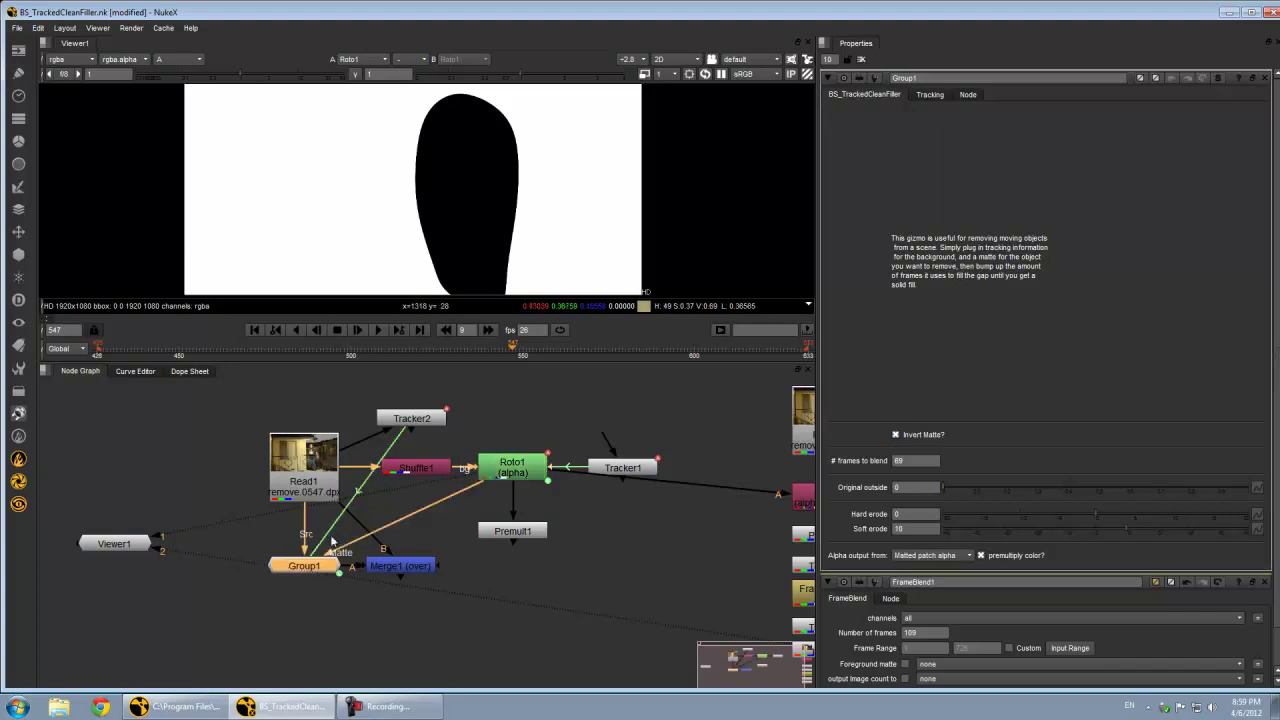
key(a)
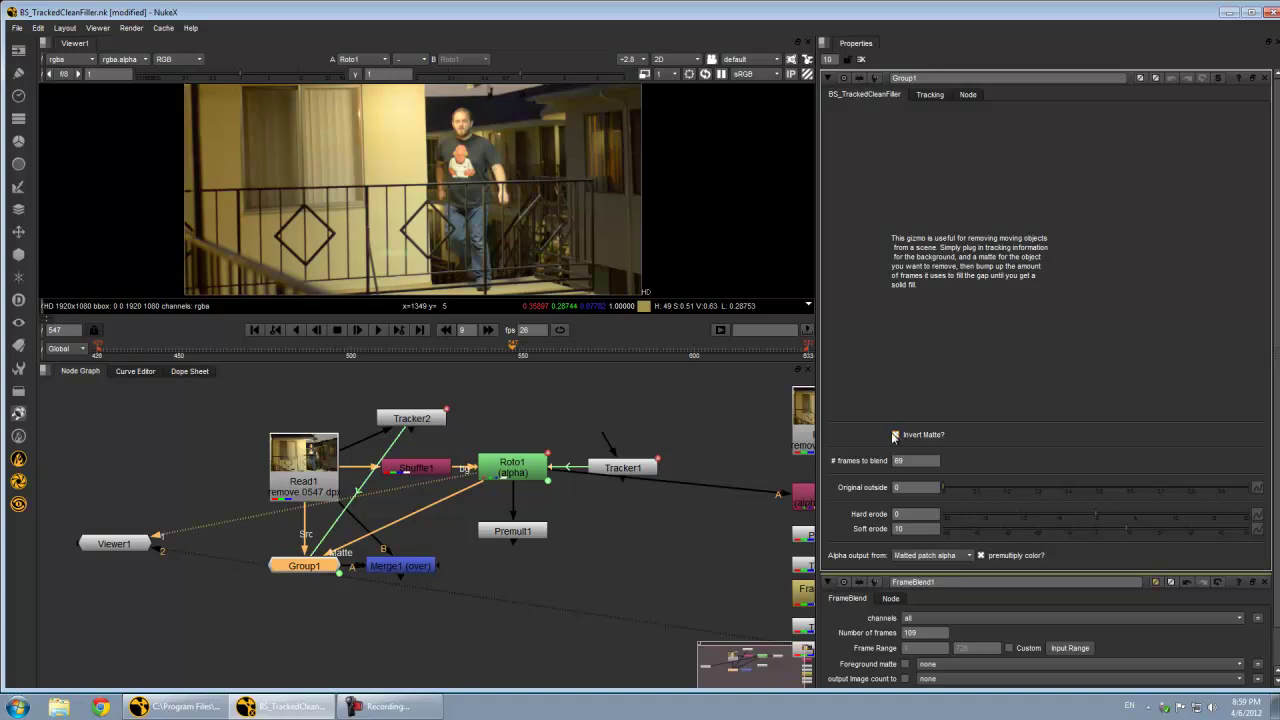
Step: Set Group1's number of frames to blend to 74 and view its output
scroll(951, 456, down, 1)
click(916, 419)
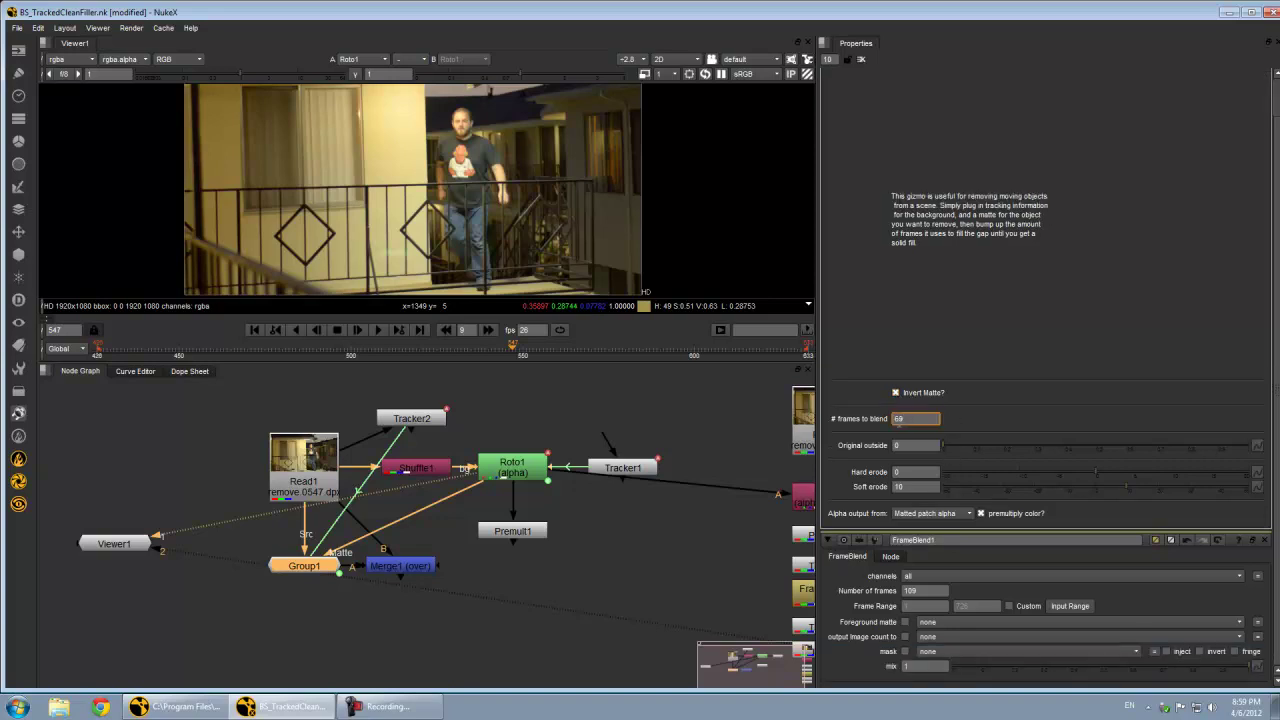
text(76)
click(312, 572)
key(1)
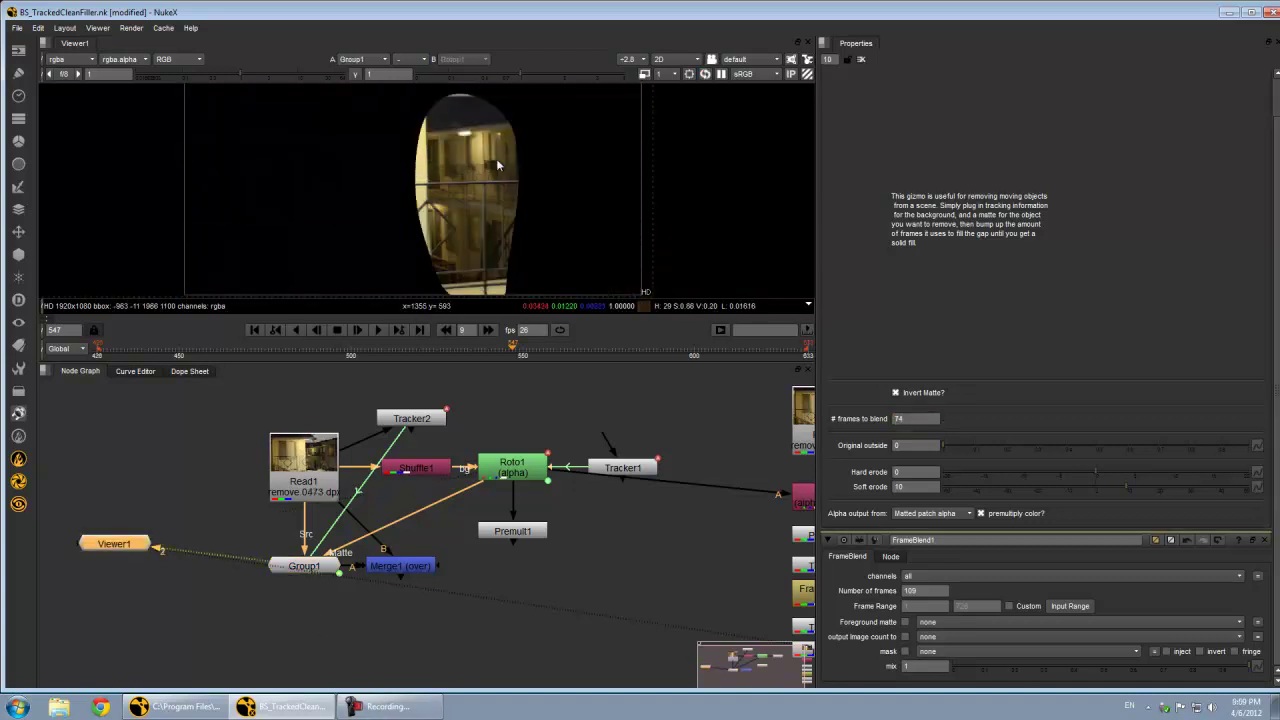
Step: Inspect the alpha channel of Group1's output, including the edges of the patch
middle_drag(447, 560, 392, 569)
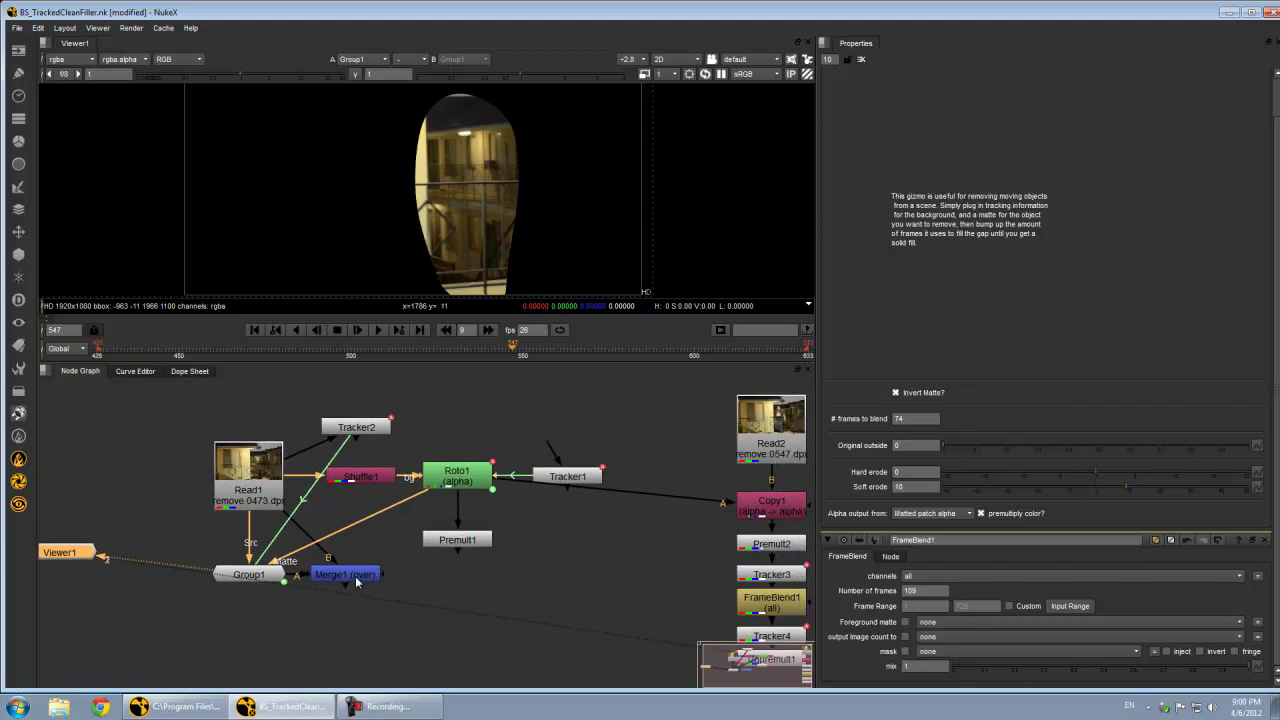
click(355, 576)
key(a)
key(a)
key(a)
scroll(505, 135, up, 4)
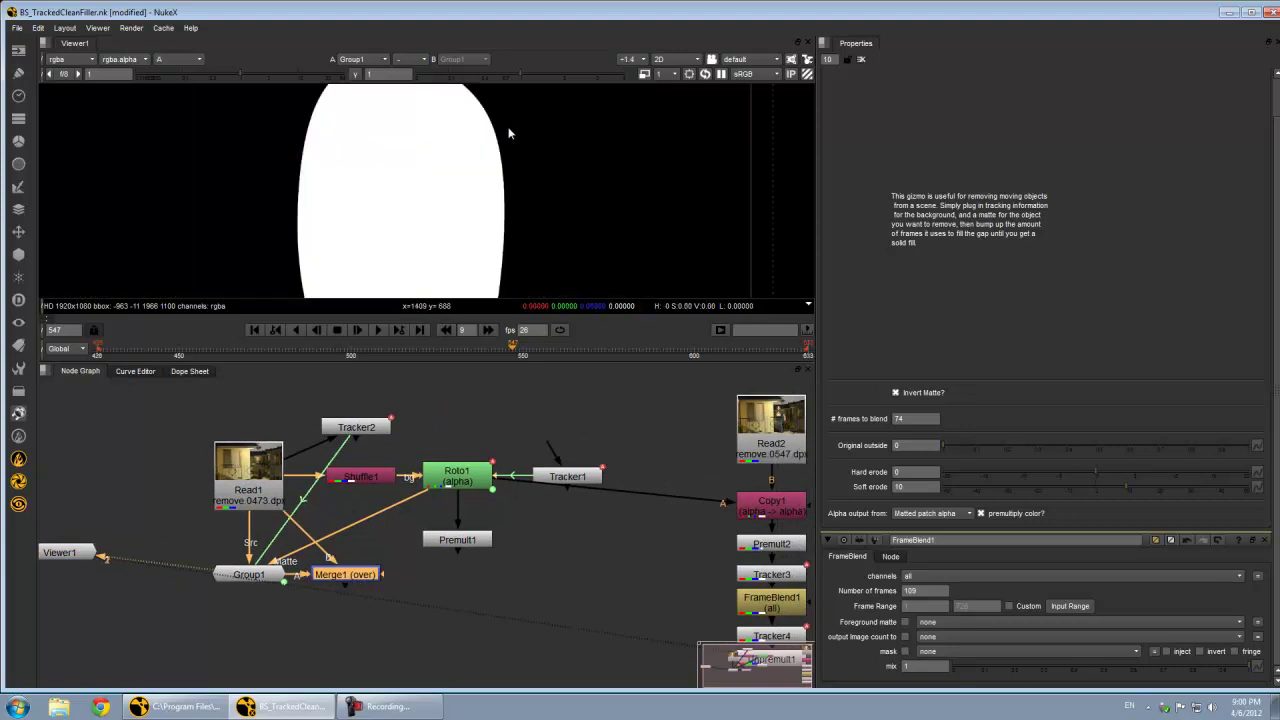
key(a)
scroll(497, 145, down, 4)
key(a)
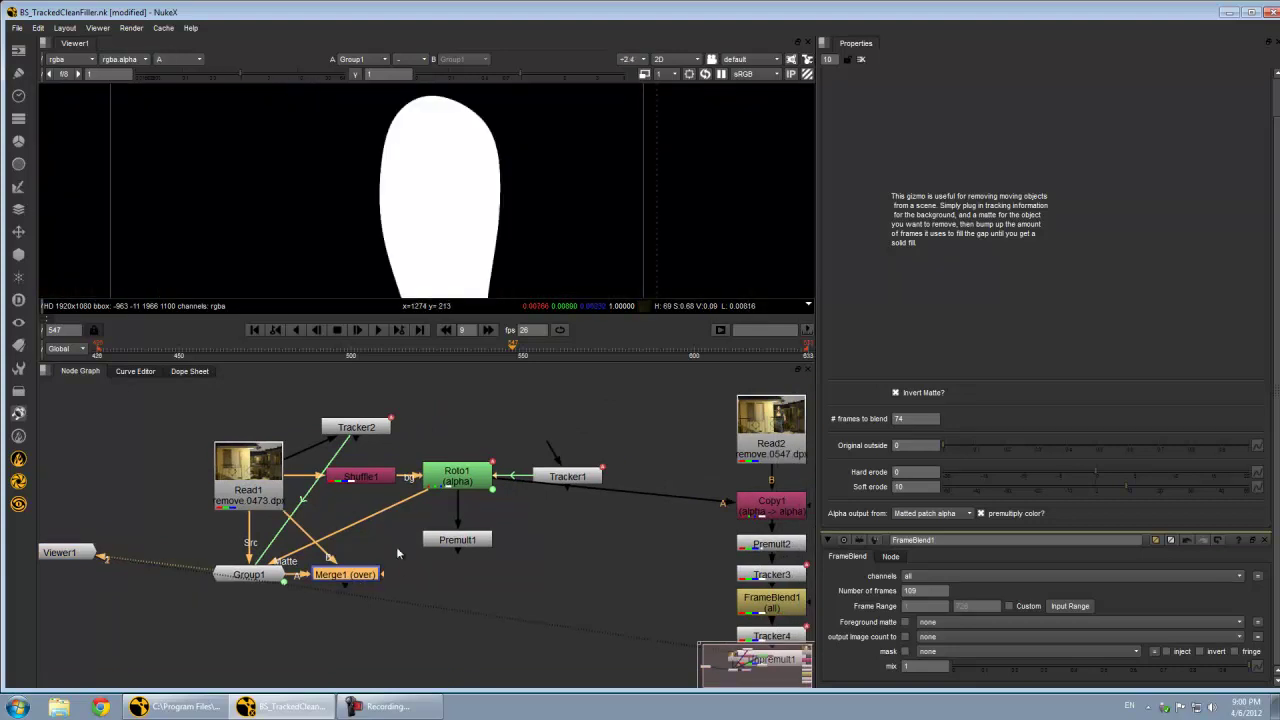
Step: Compare Roto1's color image with the background patch output by Group1
click(445, 488)
key(1)
key(a)
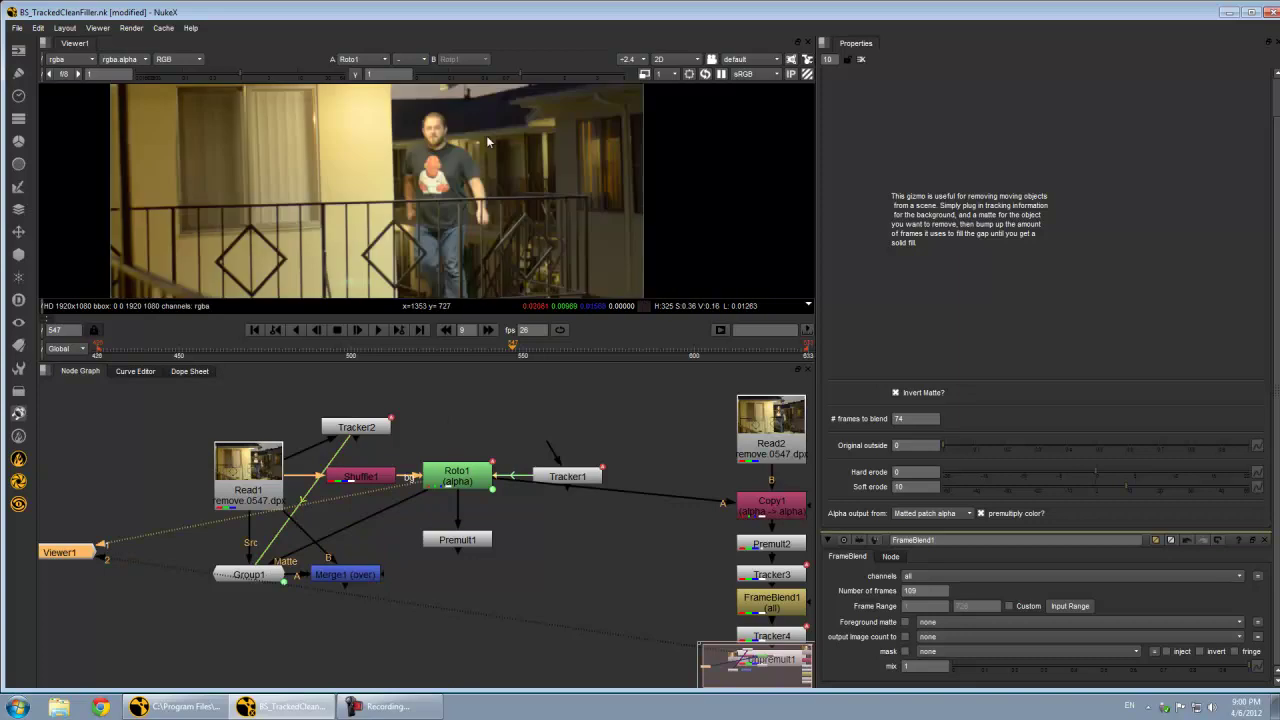
click(268, 575)
key(1)
click(329, 576)
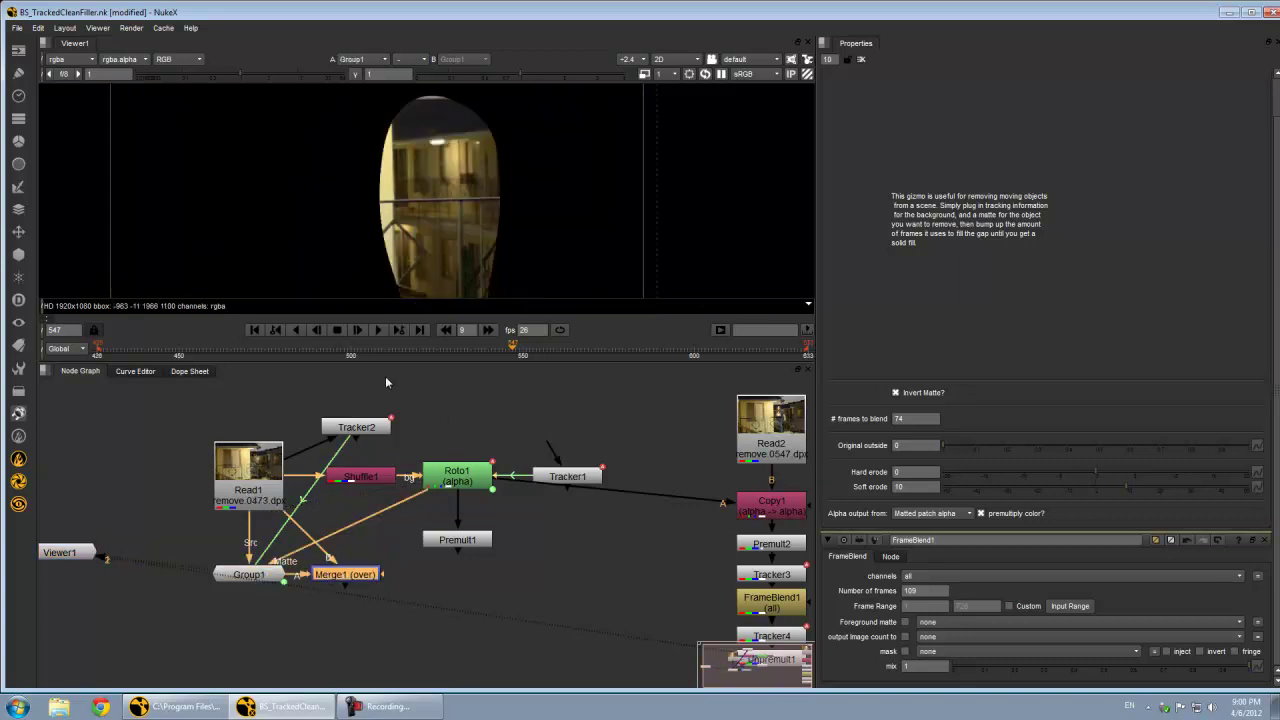
Step: Reopen Group1's settings and reduce the number of frames to blend to 18
double_click(268, 578)
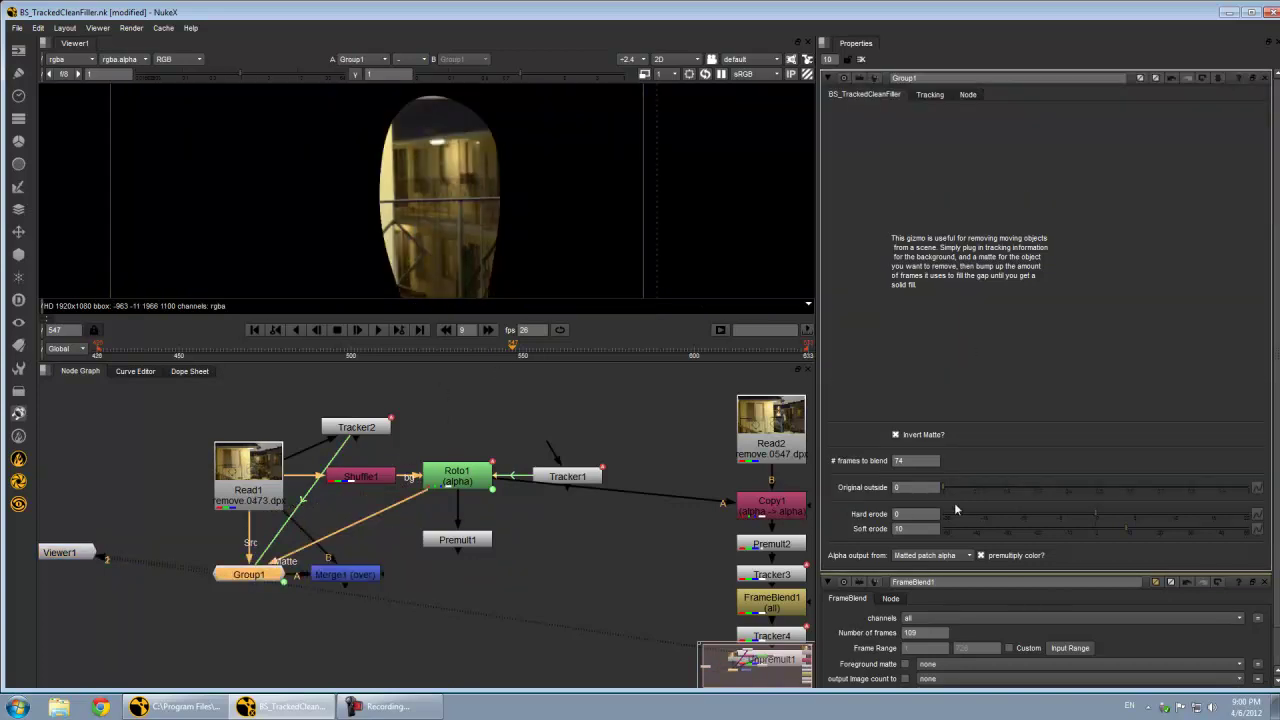
click(934, 461)
key(Down)
key(Down)
key(Down)
key(Down)
key(Down)
key(Down)
key(Down)
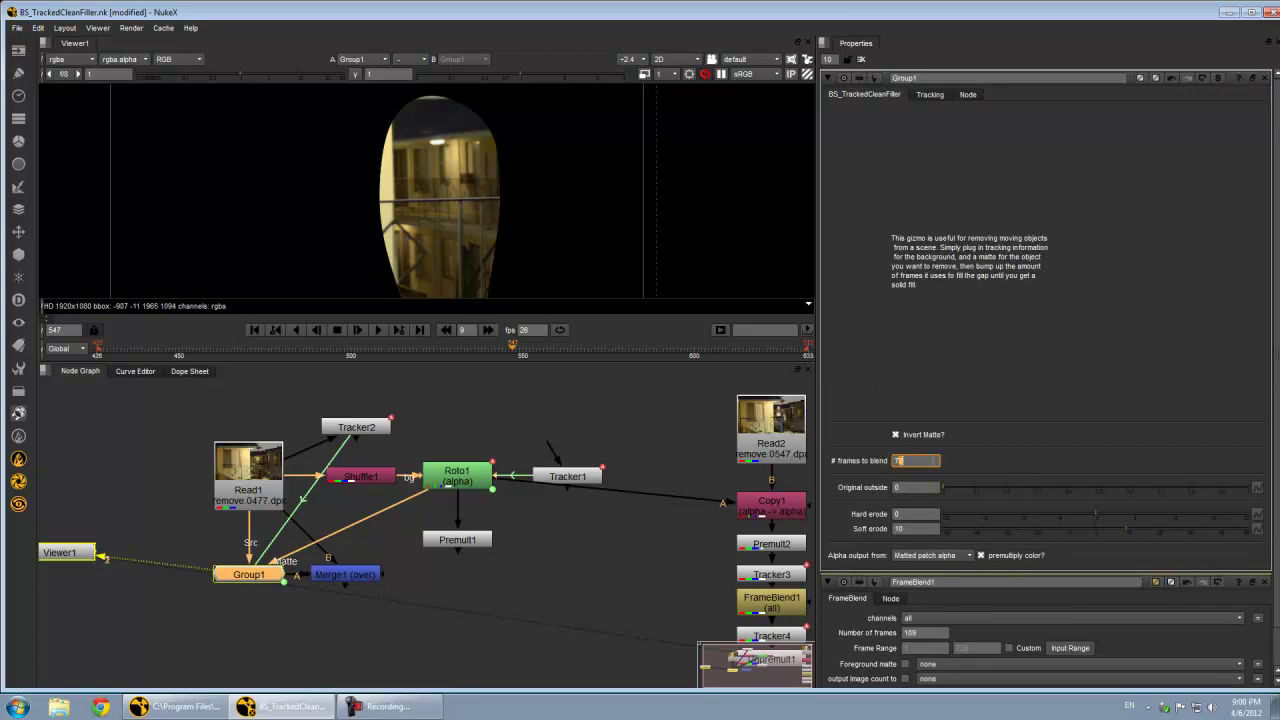
key(Down)
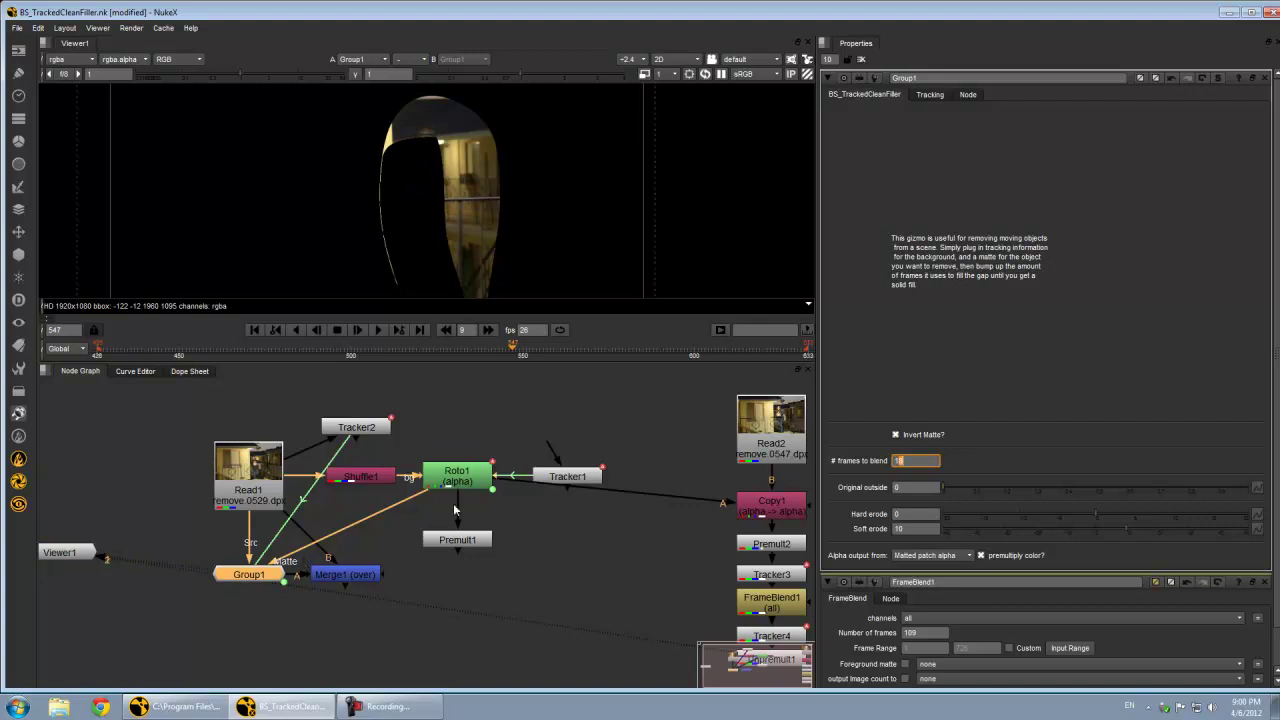
Step: Examine Group1's patch up close around the unfilled gap, its outline and the blended background
scroll(493, 209, down, 2)
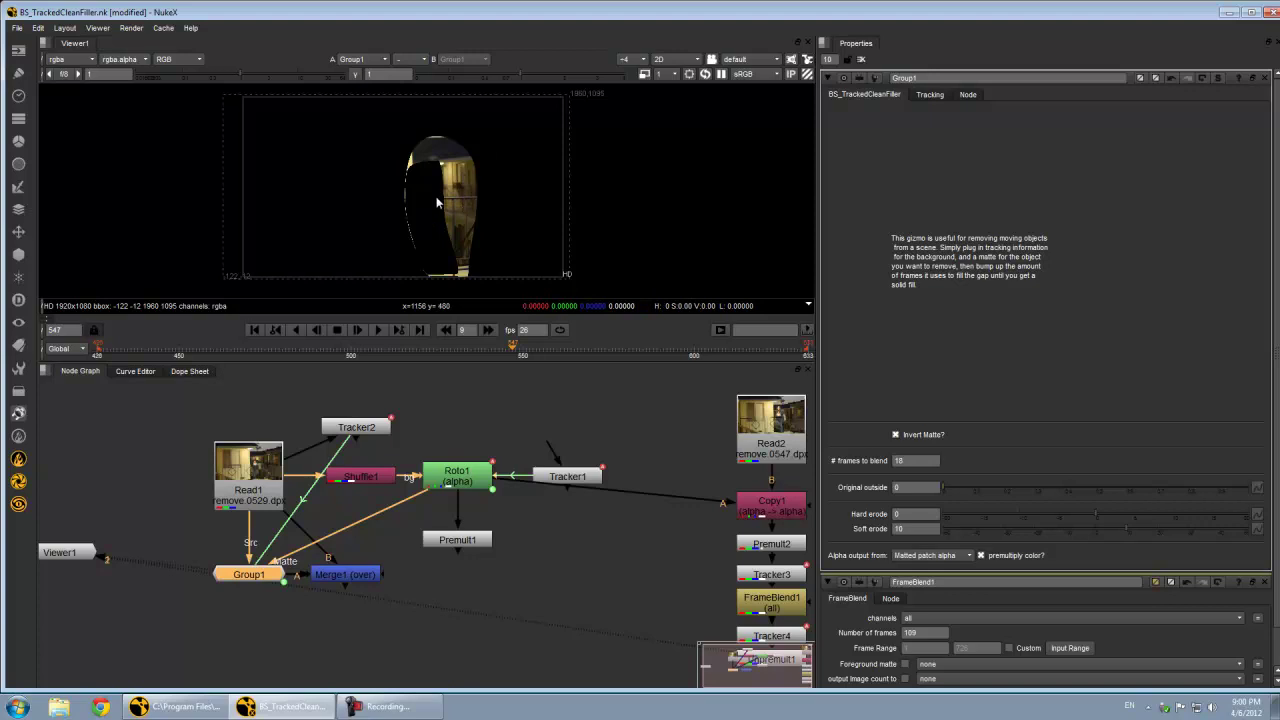
scroll(436, 203, up, 6)
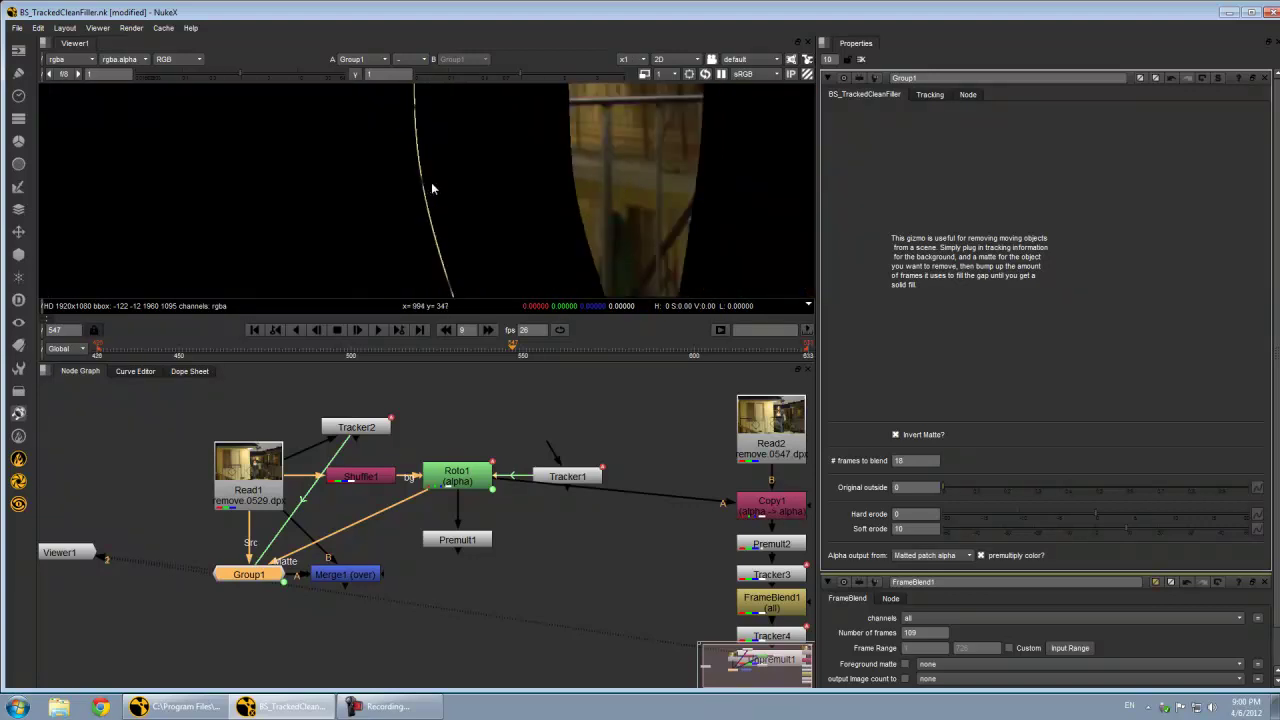
scroll(431, 183, down, 4)
middle_drag(466, 138, 390, 160)
scroll(398, 134, up, 5)
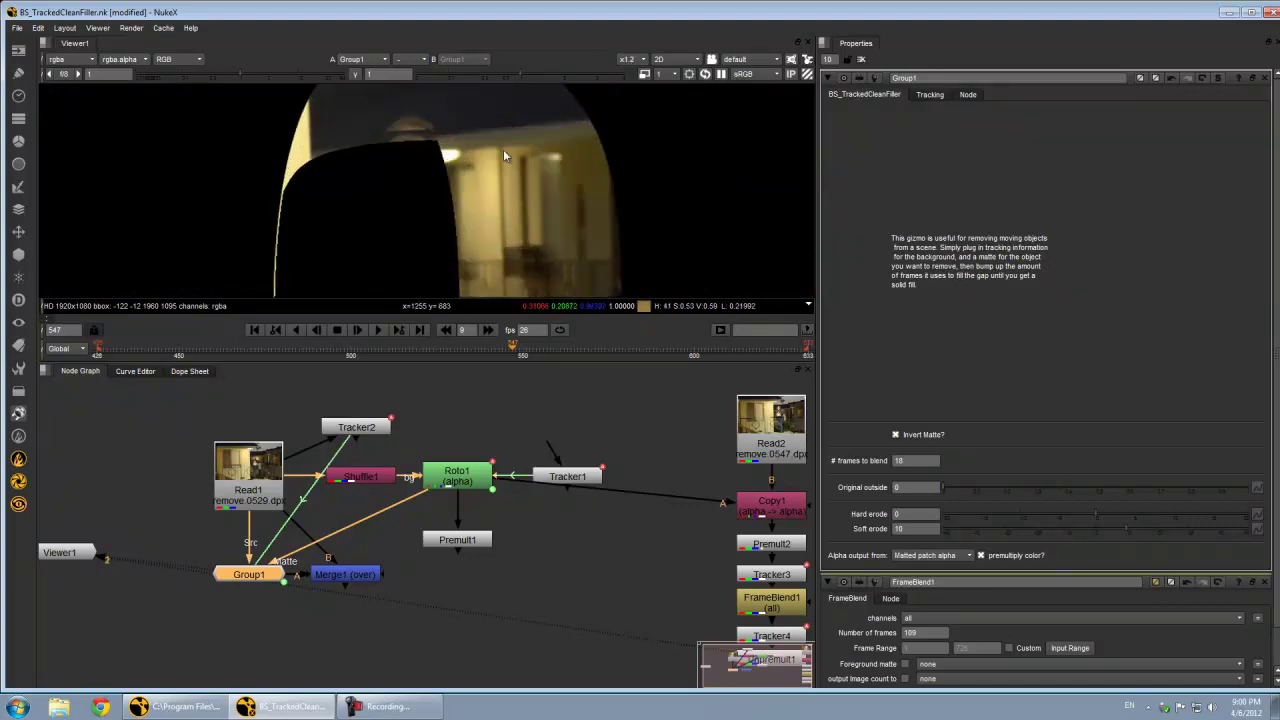
scroll(503, 149, down, 3)
scroll(447, 192, up, 2)
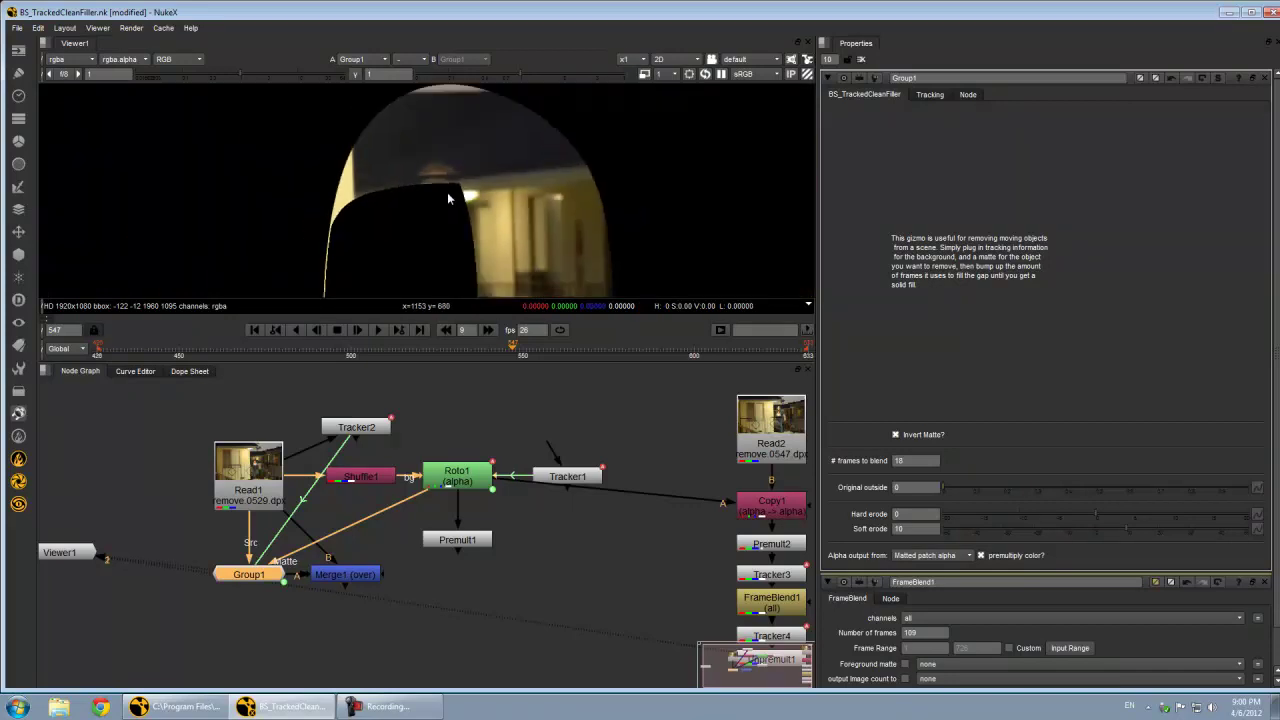
scroll(447, 192, down, 2)
scroll(465, 195, up, 4)
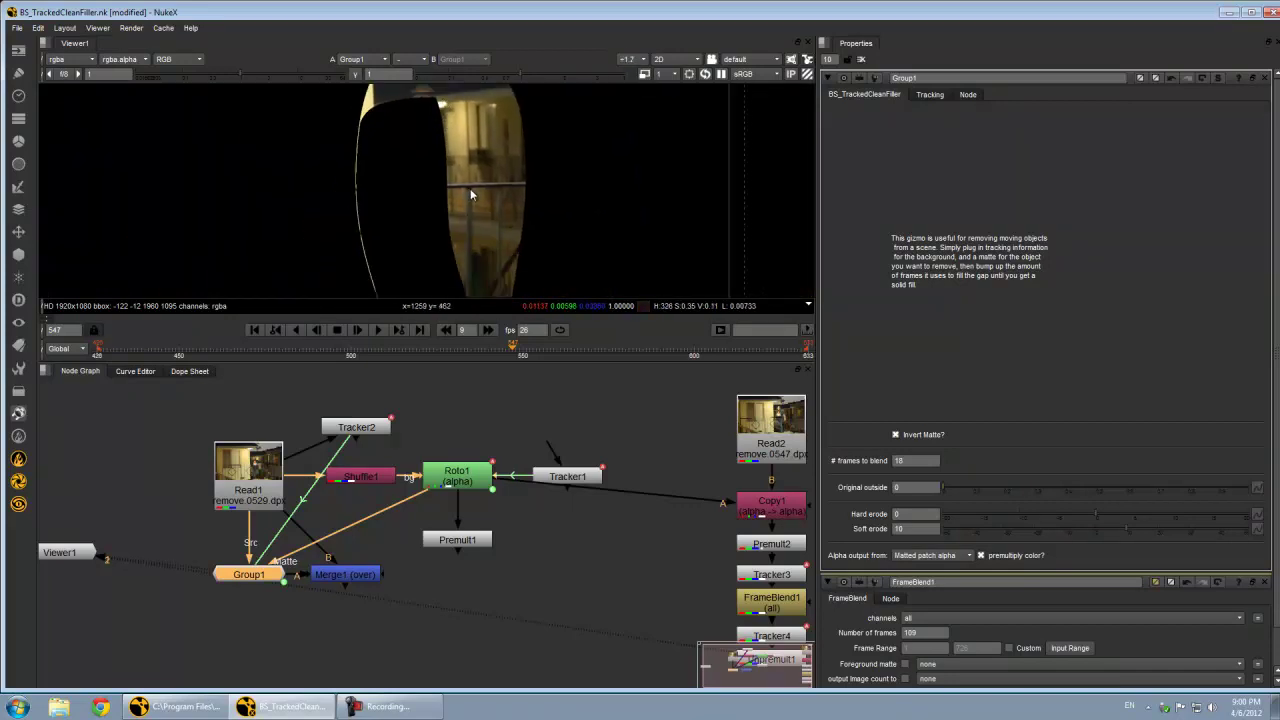
Step: View the Merge1 output and examine how the patch covers the walking man
middle_drag(578, 441, 522, 447)
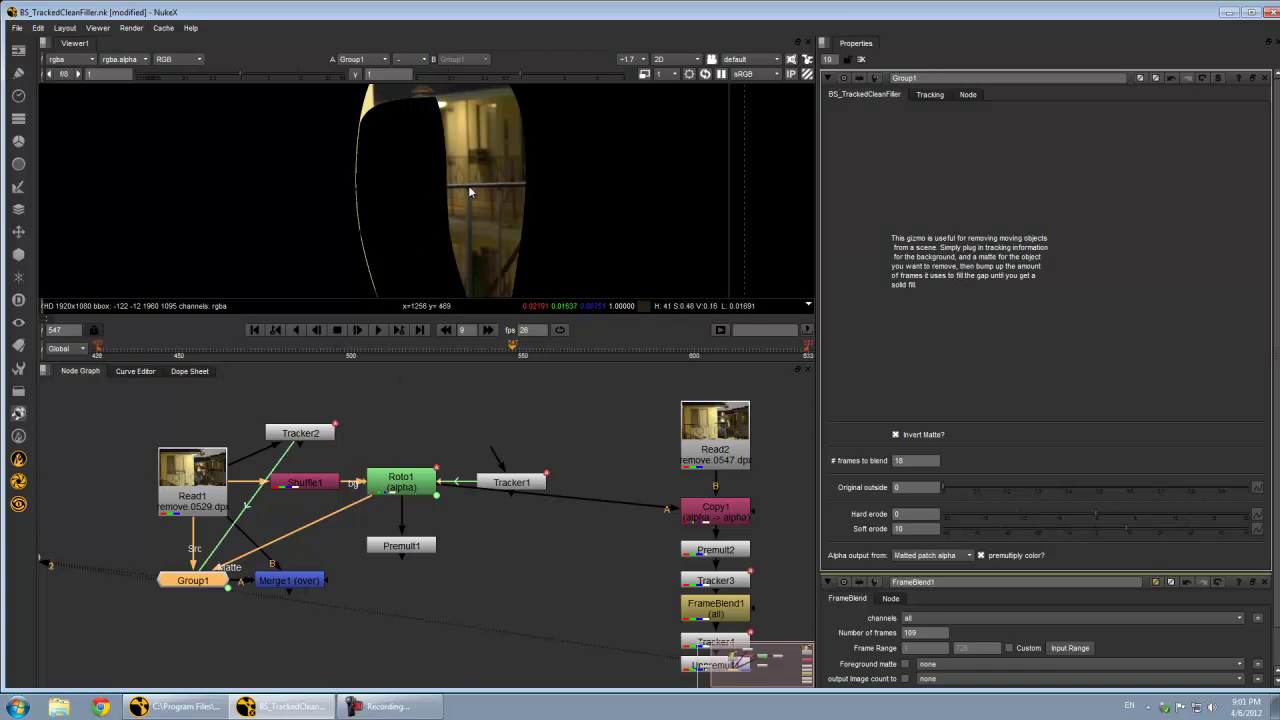
click(277, 585)
key(1)
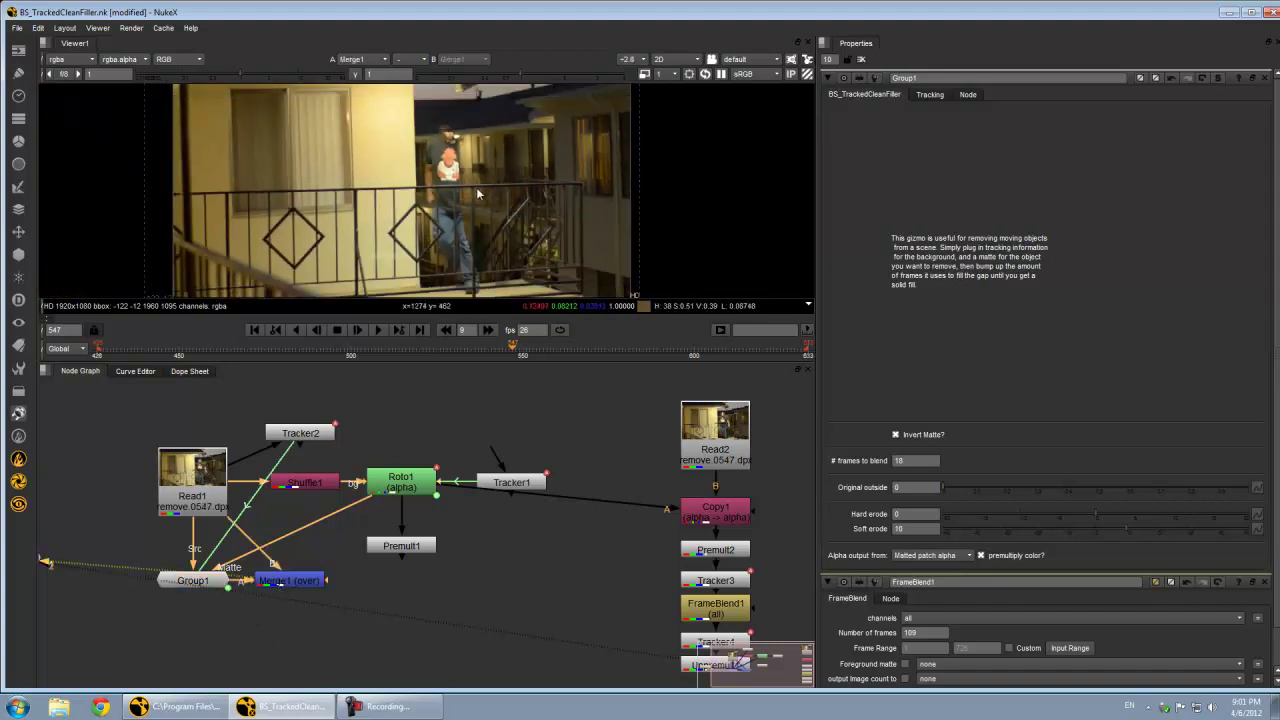
scroll(476, 193, up, 2)
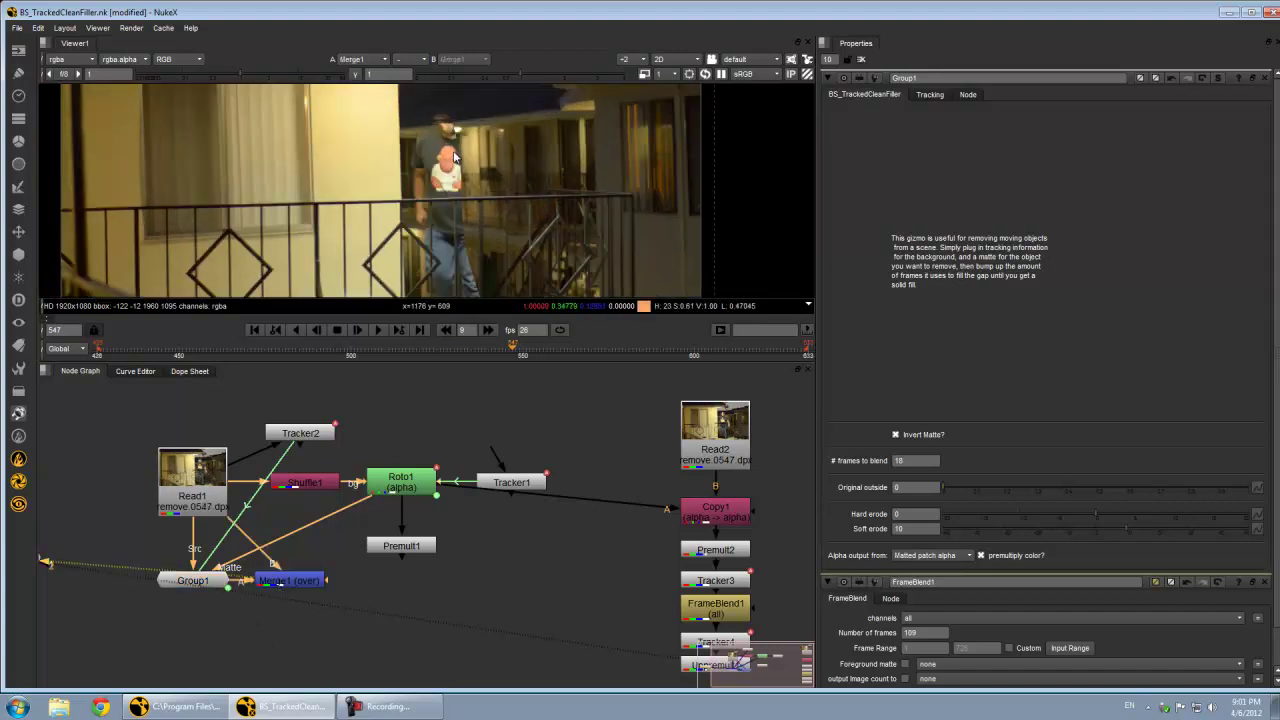
Step: Set Group1's Original outside to 1, view its output and turn off color premultiplication
click(211, 584)
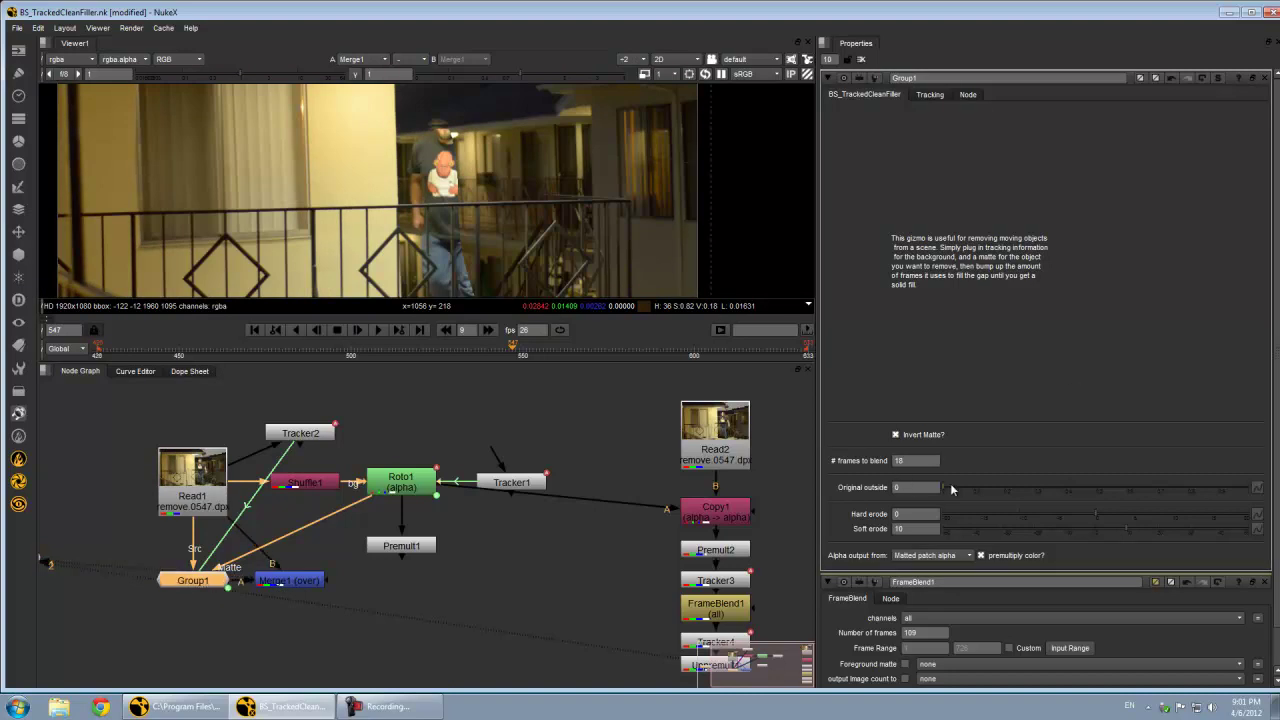
drag(951, 486, 1256, 487)
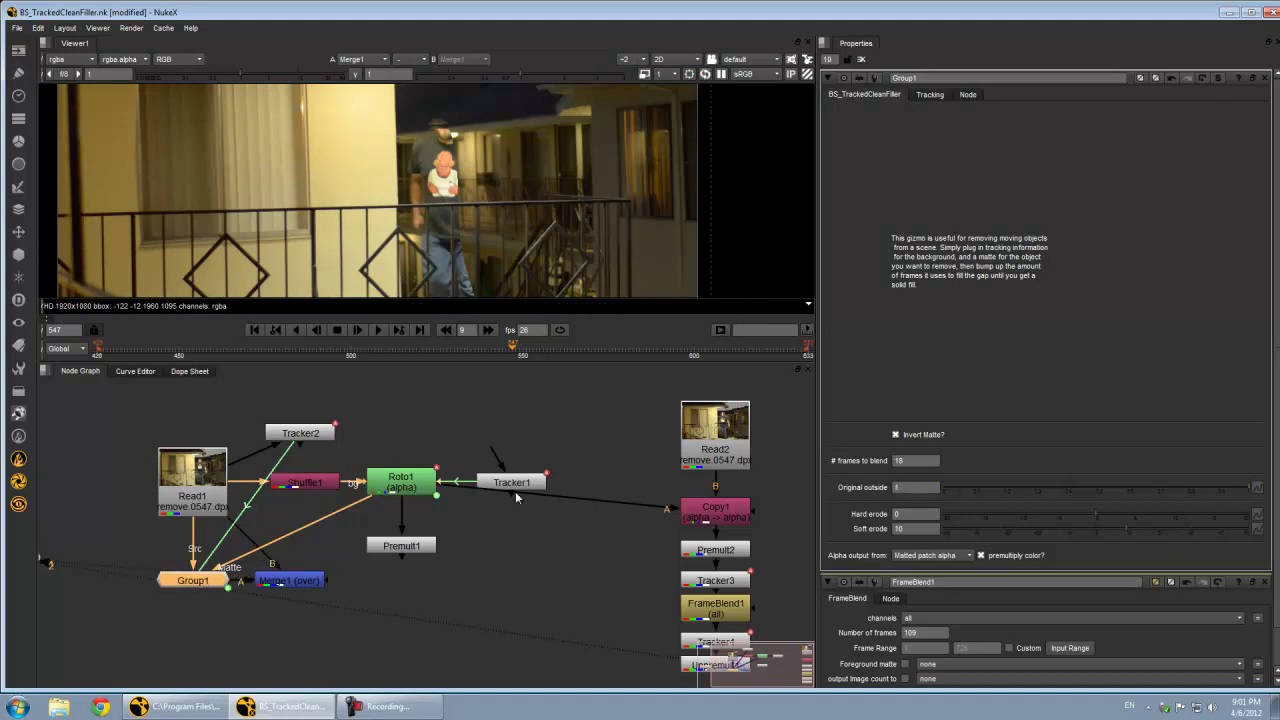
key(1)
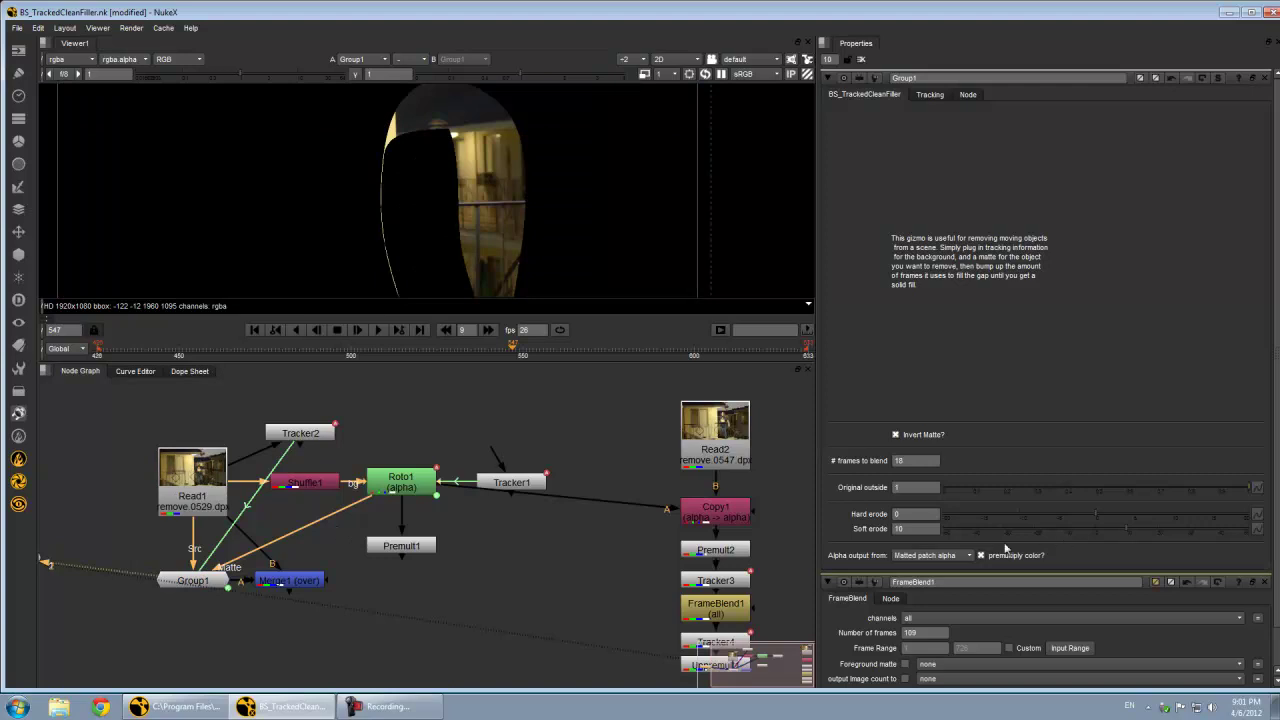
click(982, 555)
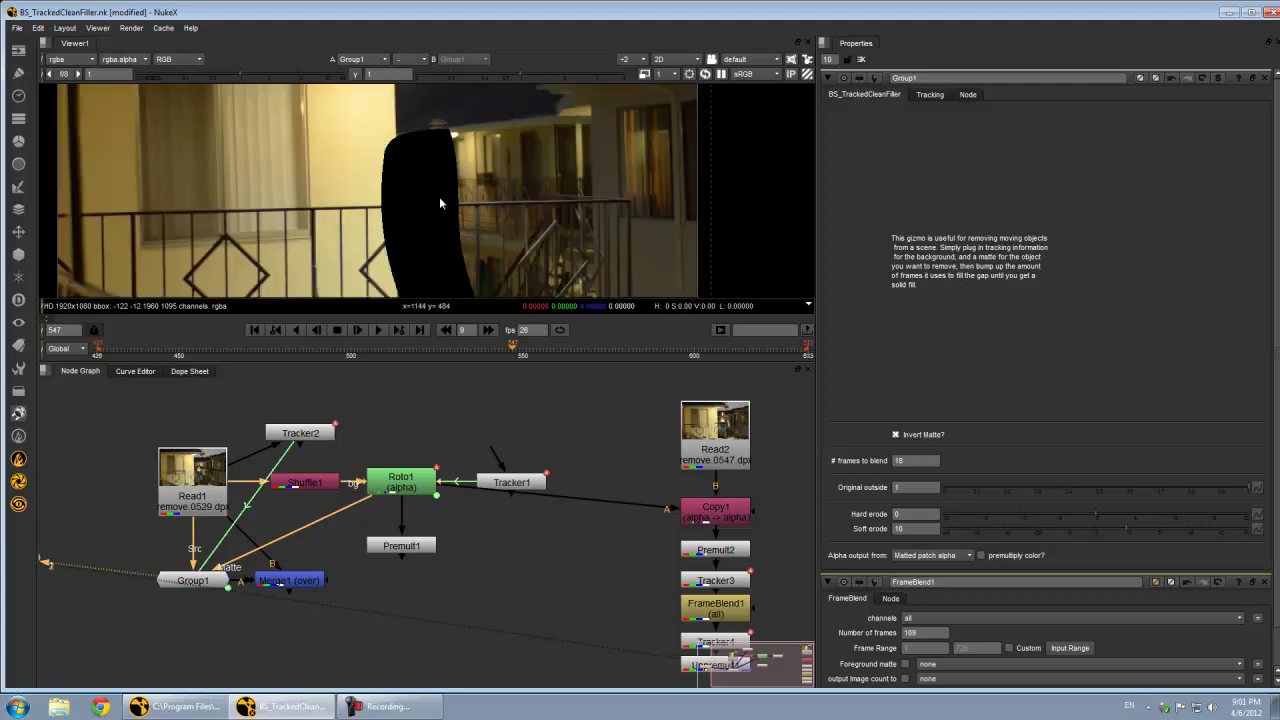
Step: Examine Group1's matted patch alpha around the gap in the fill
key(a)
middle_drag(465, 145, 403, 134)
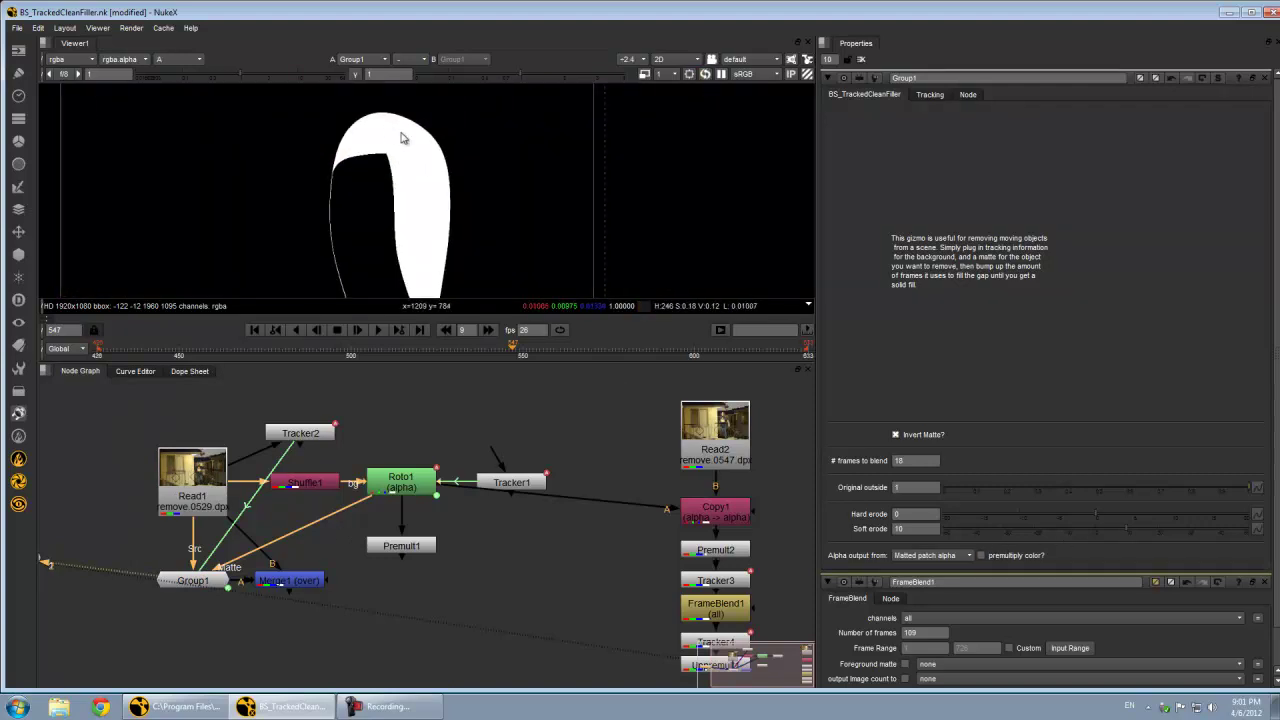
scroll(395, 143, up, 2)
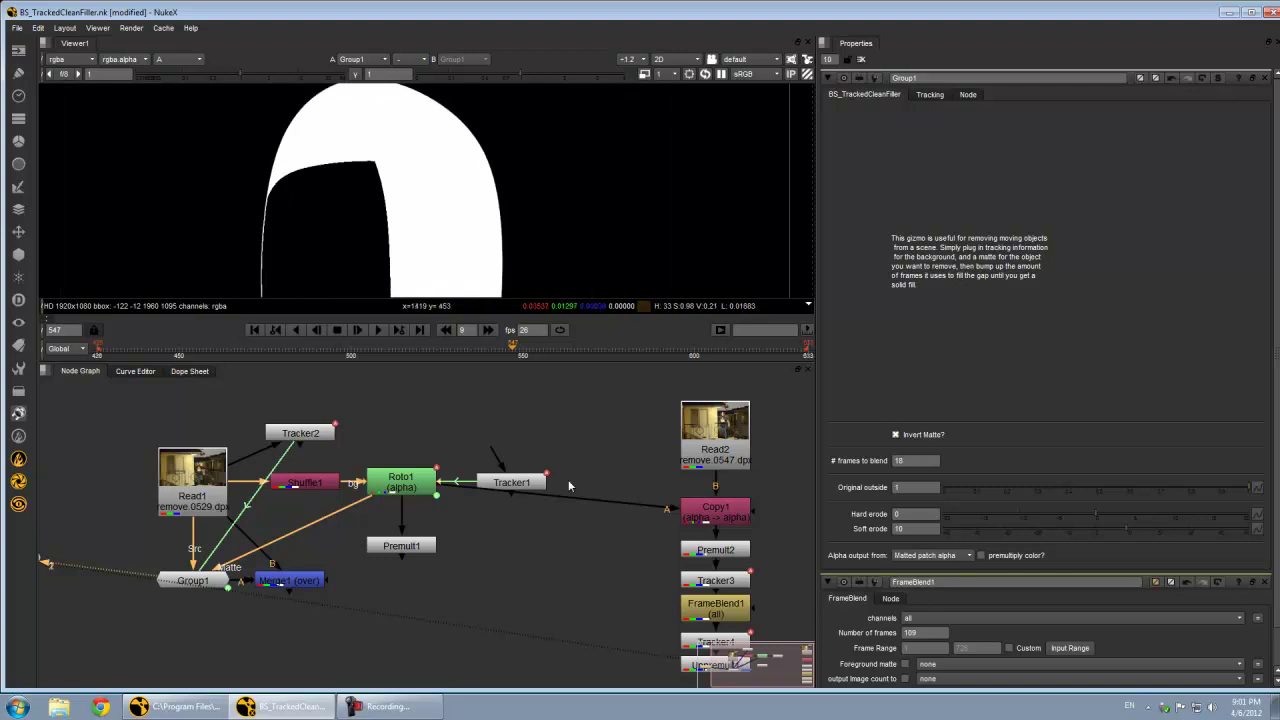
scroll(370, 176, up, 4)
scroll(389, 185, down, 4)
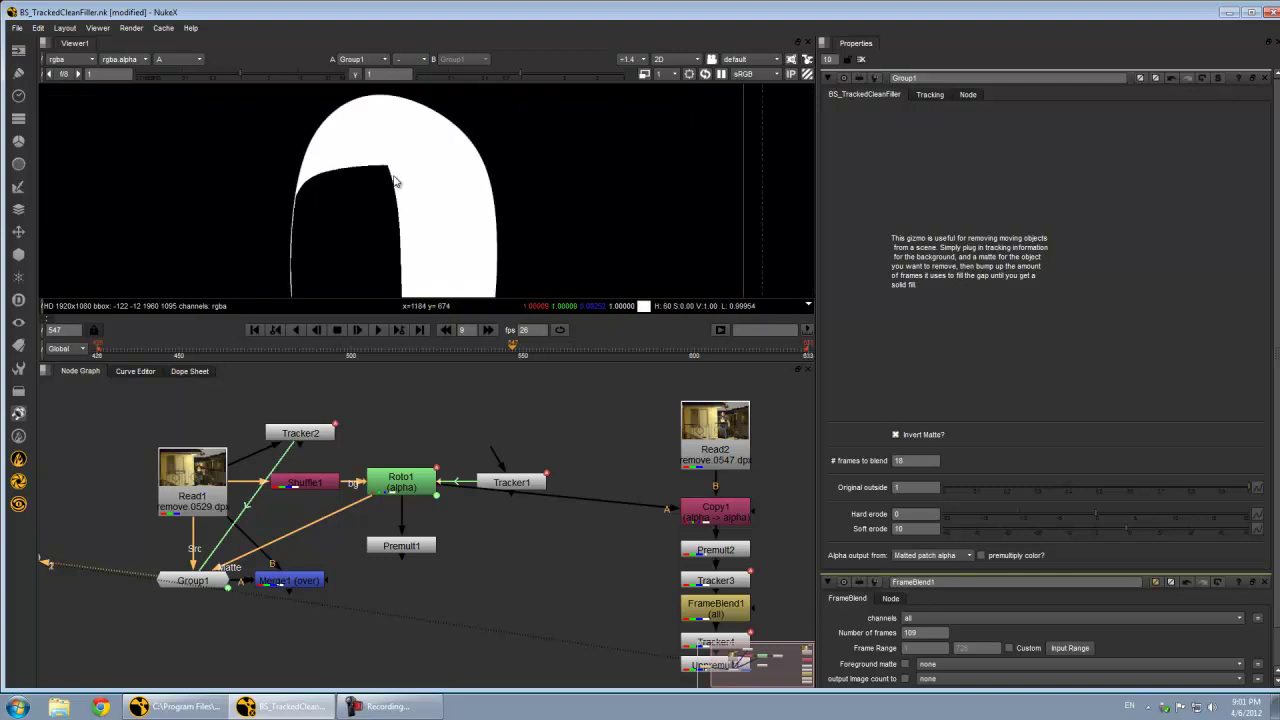
Step: Compare Roto1's alpha with the alpha output by Group1
key(1)
scroll(390, 168, up, 1)
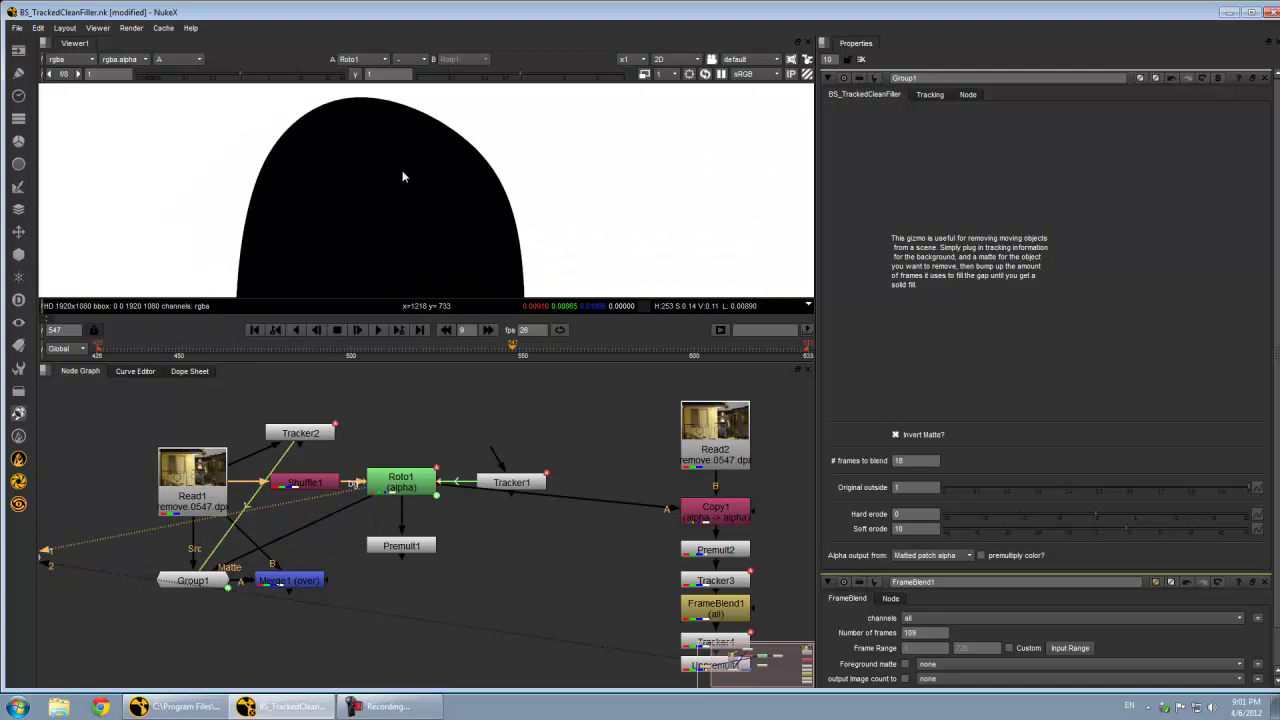
scroll(434, 171, down, 2)
click(193, 580)
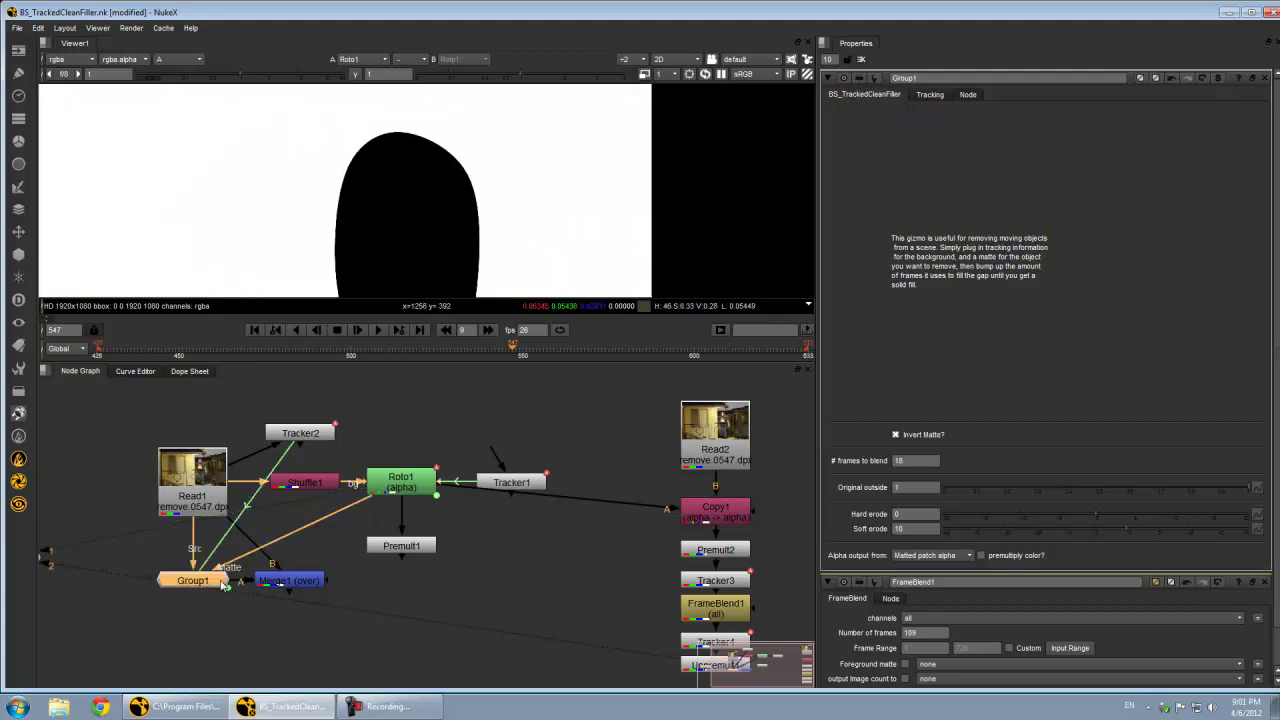
key(1)
scroll(410, 170, up, 4)
scroll(391, 180, down, 4)
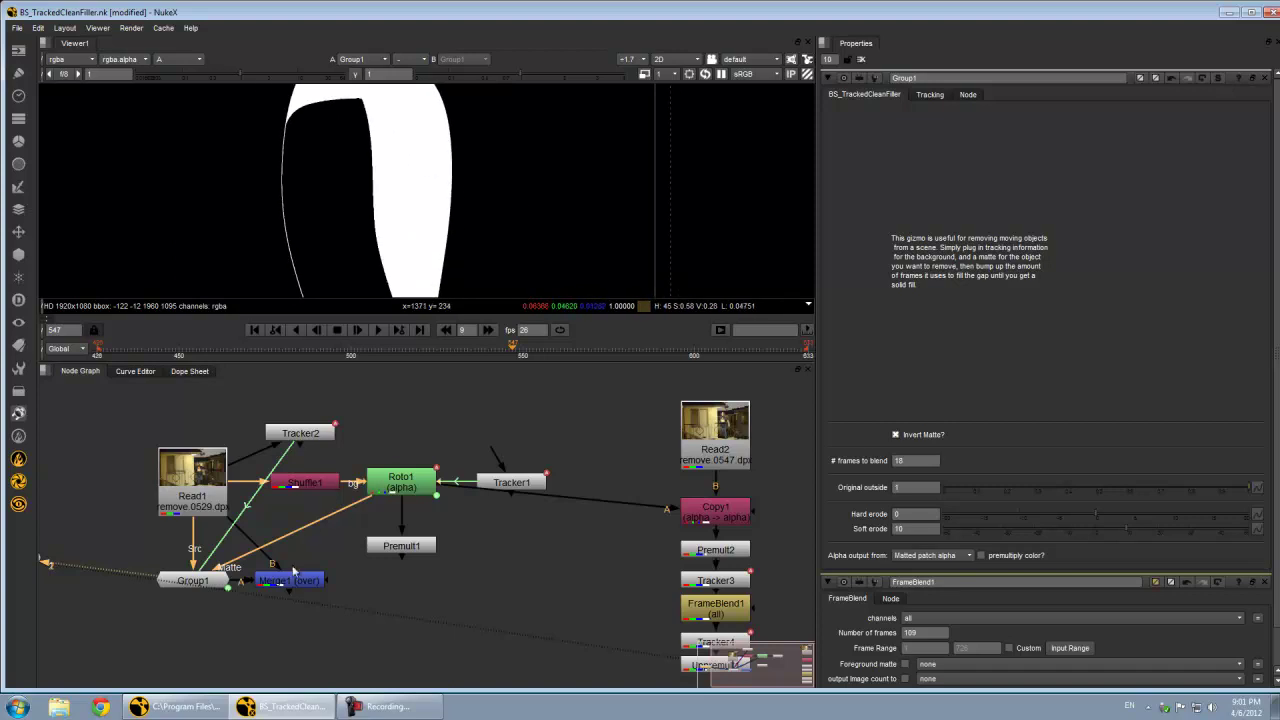
Step: Set Group1's alpha output to Full patch alpha and view the whole frame
click(928, 555)
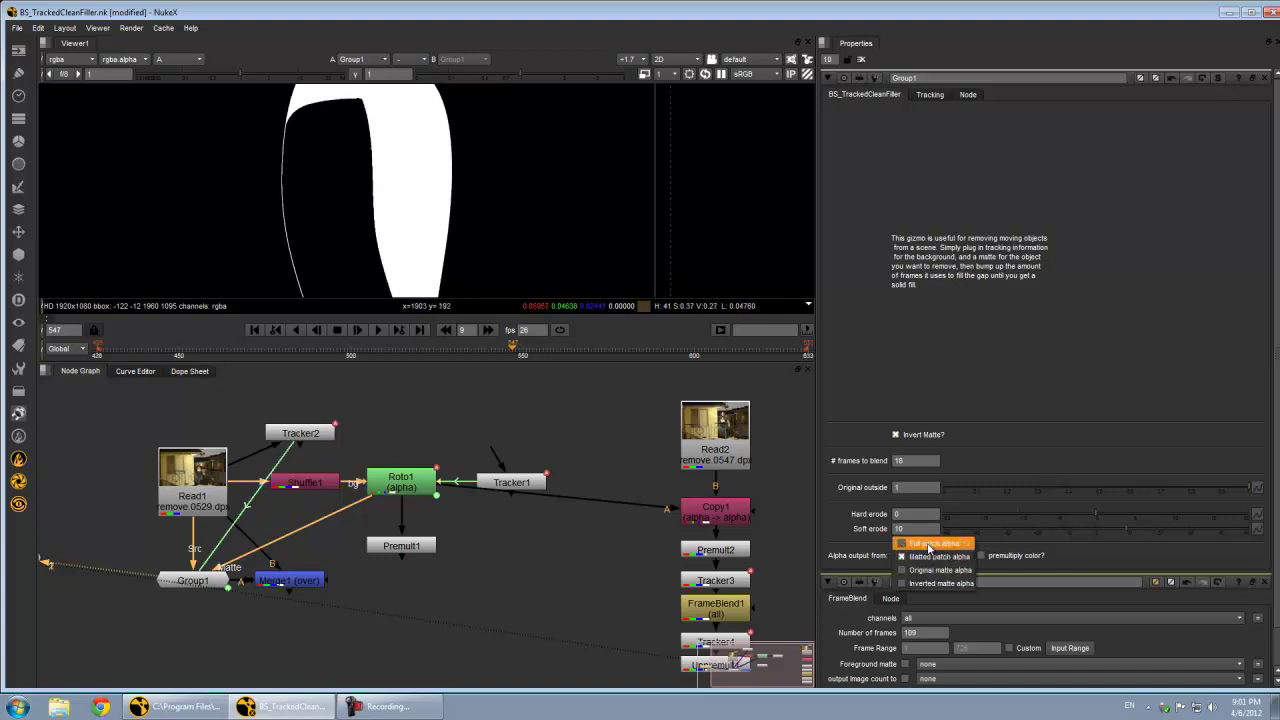
click(925, 543)
scroll(415, 170, down, 3)
scroll(412, 160, down, 1)
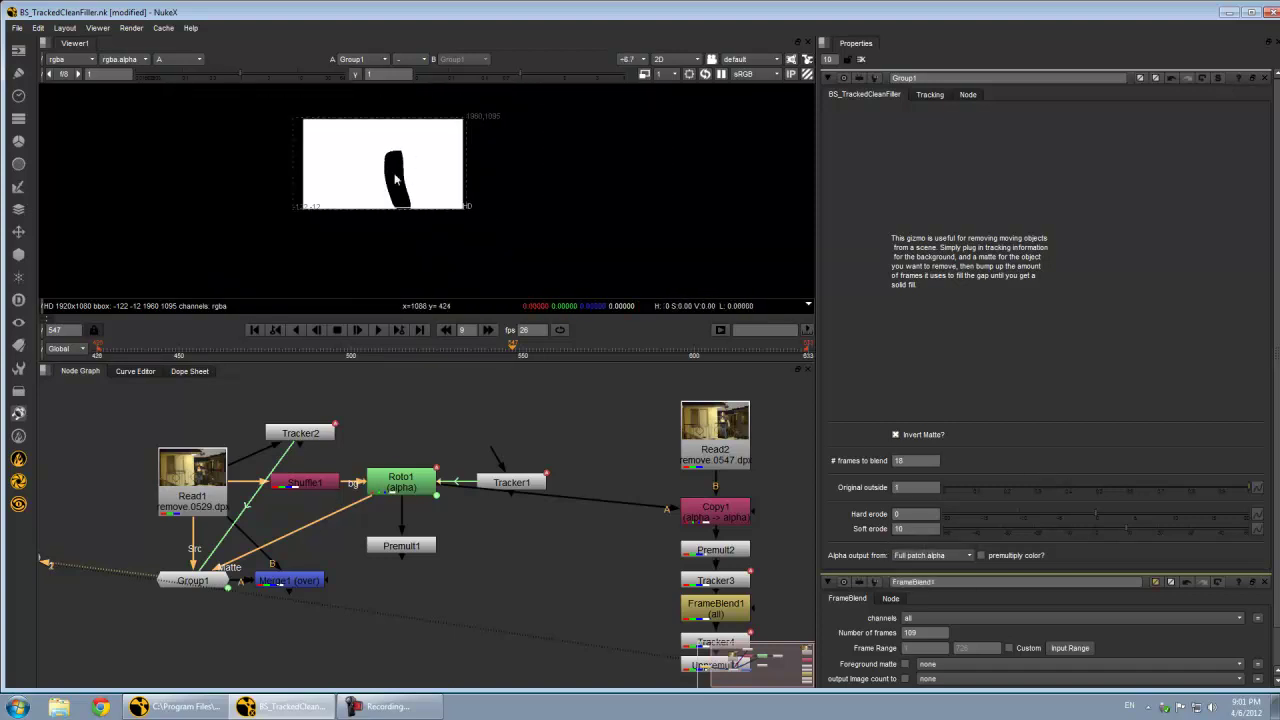
Step: Set Group1's alpha output to Matted patch alpha and inspect the patch shape around the gap
scroll(413, 130, up, 1)
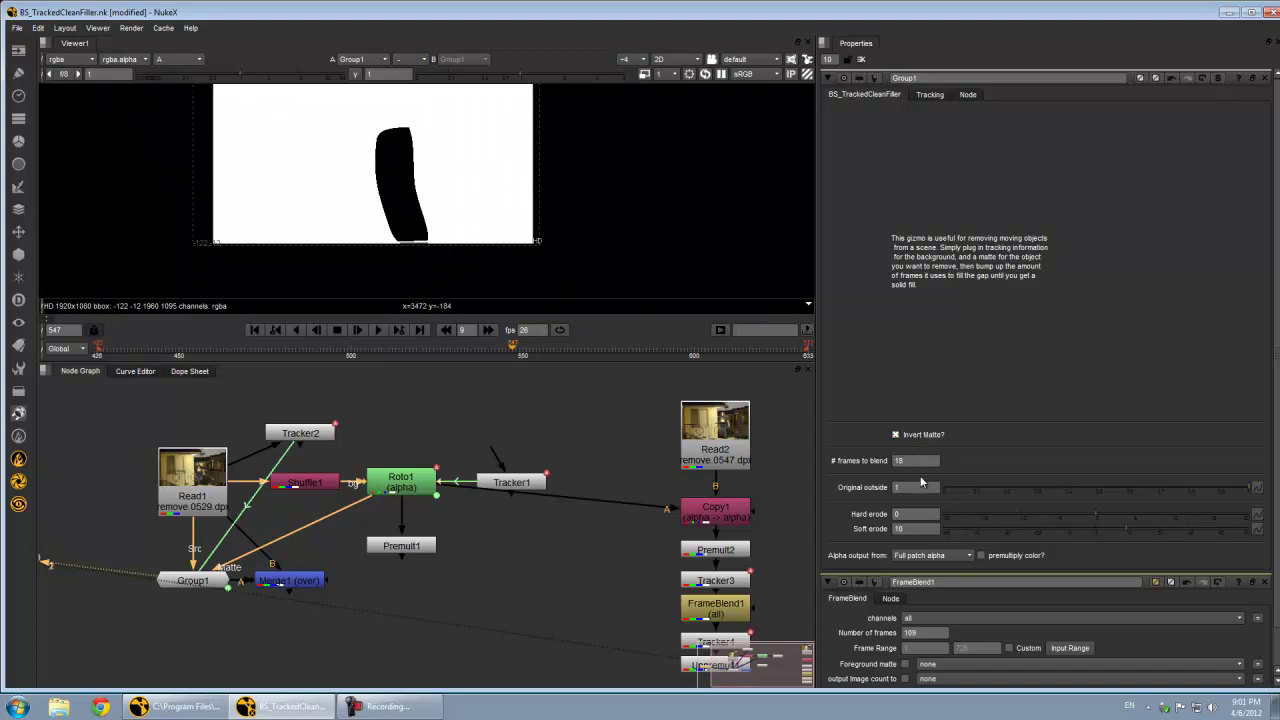
click(916, 556)
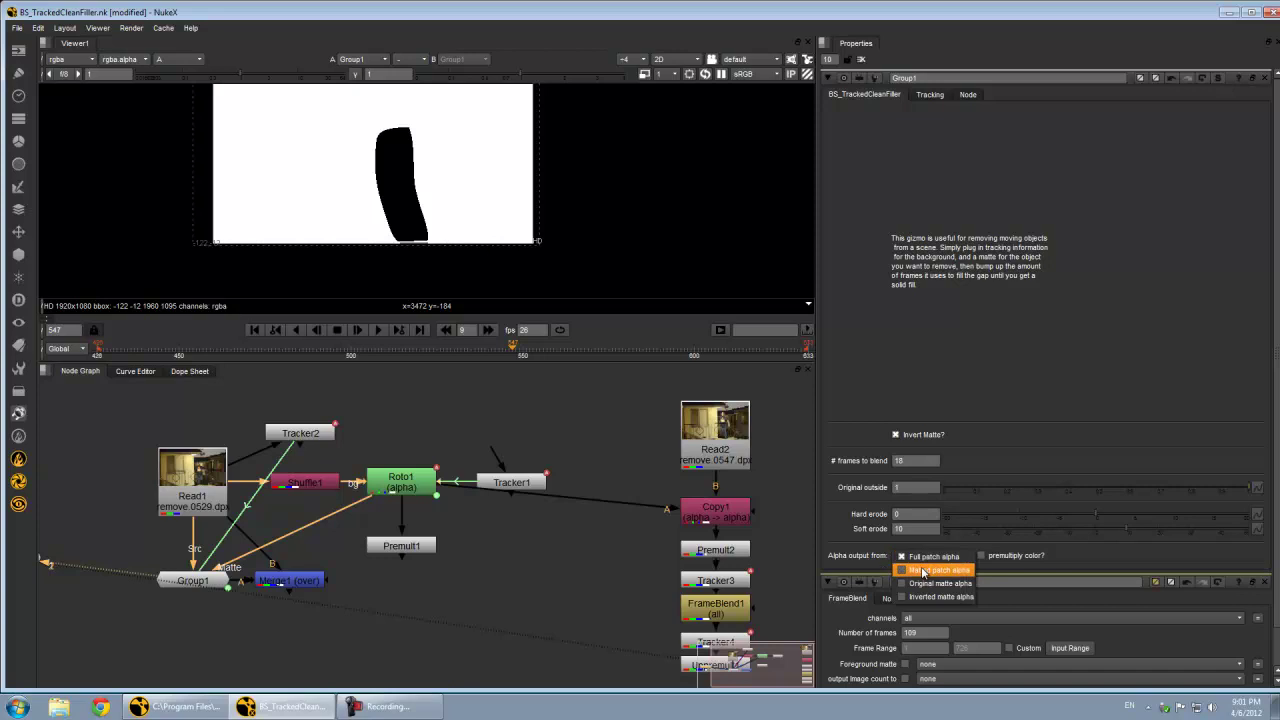
click(922, 570)
scroll(400, 157, up, 2)
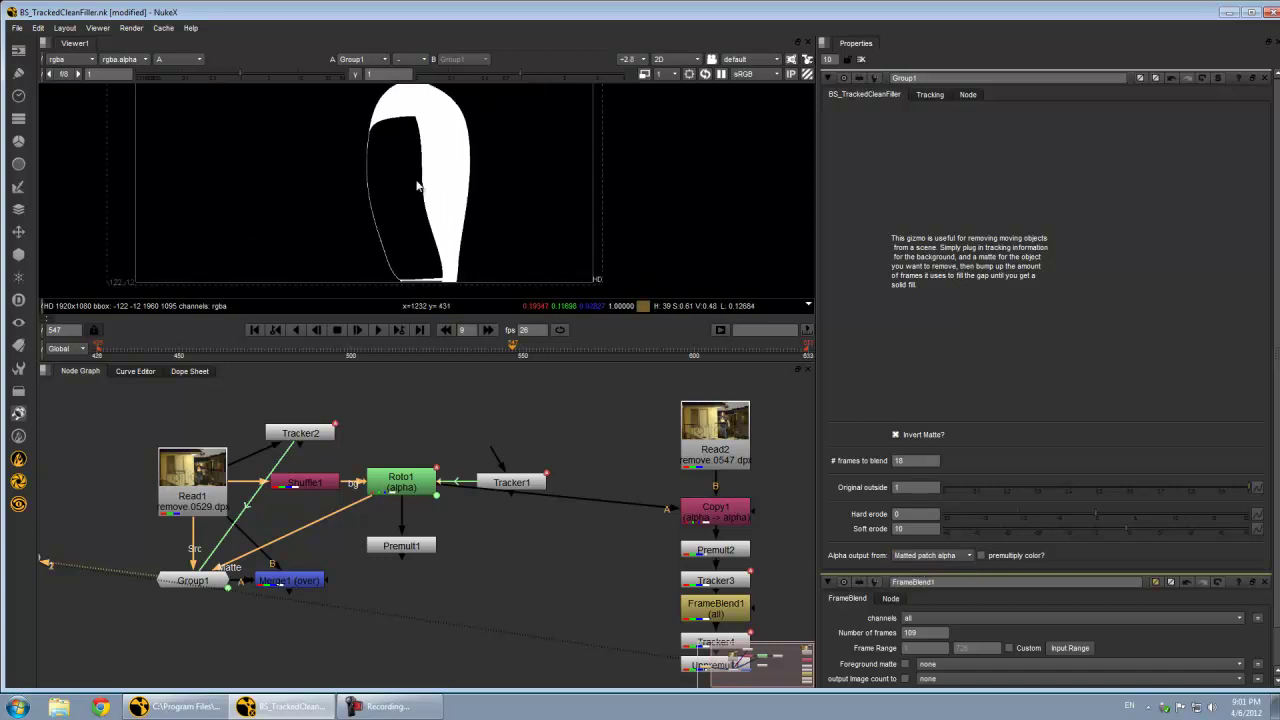
Step: Switch Group1's alpha output to Original matte alpha, compare it with Inverted matte alpha, and return to Original matte alpha
click(918, 558)
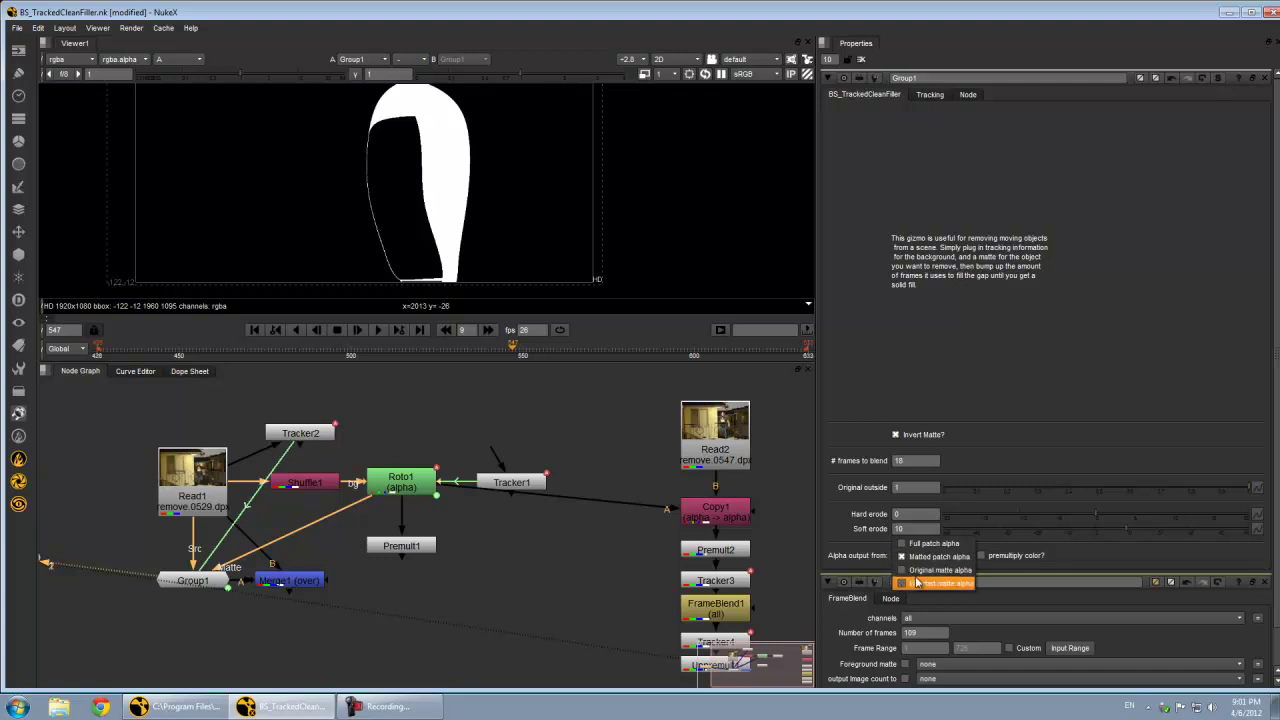
click(940, 570)
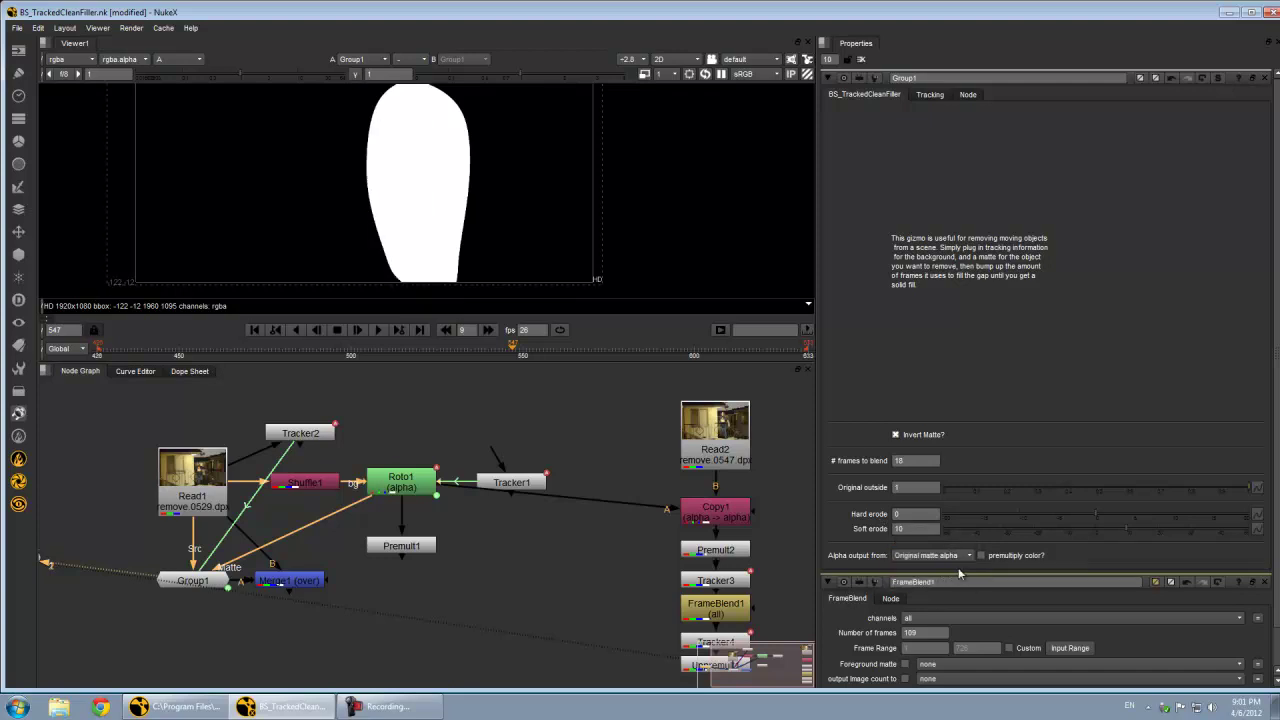
click(950, 558)
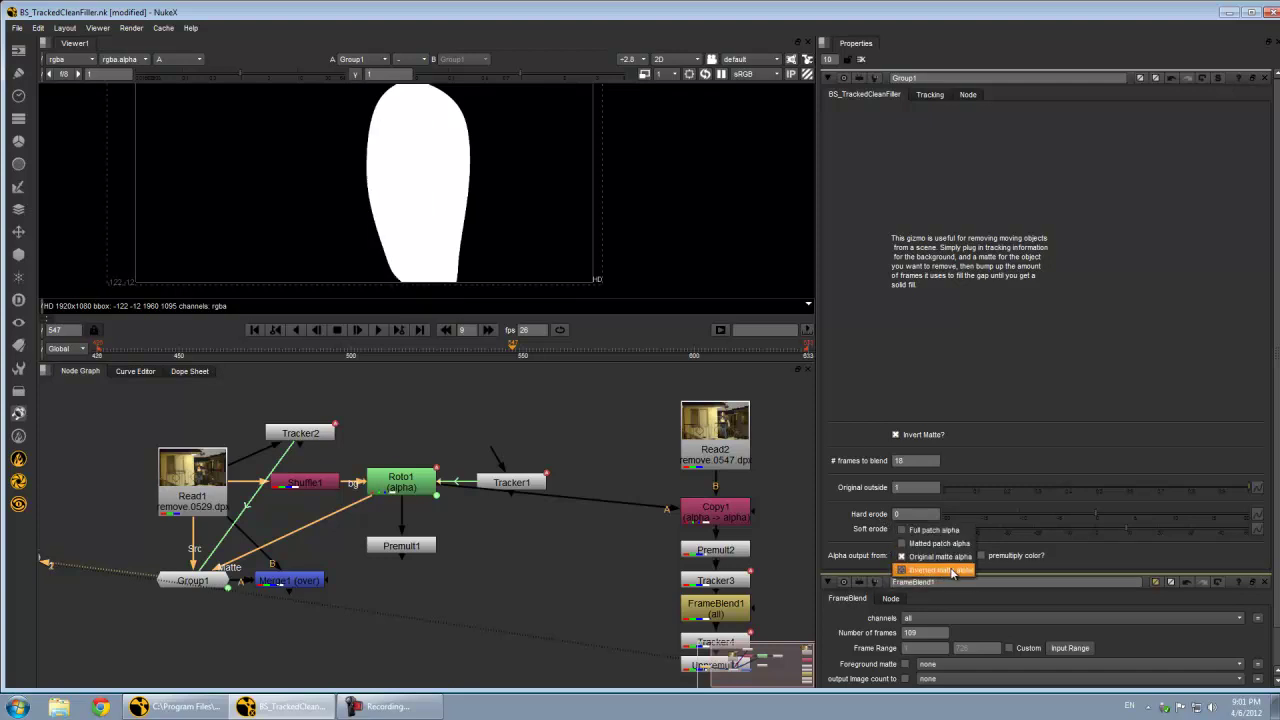
click(946, 567)
click(946, 563)
click(952, 546)
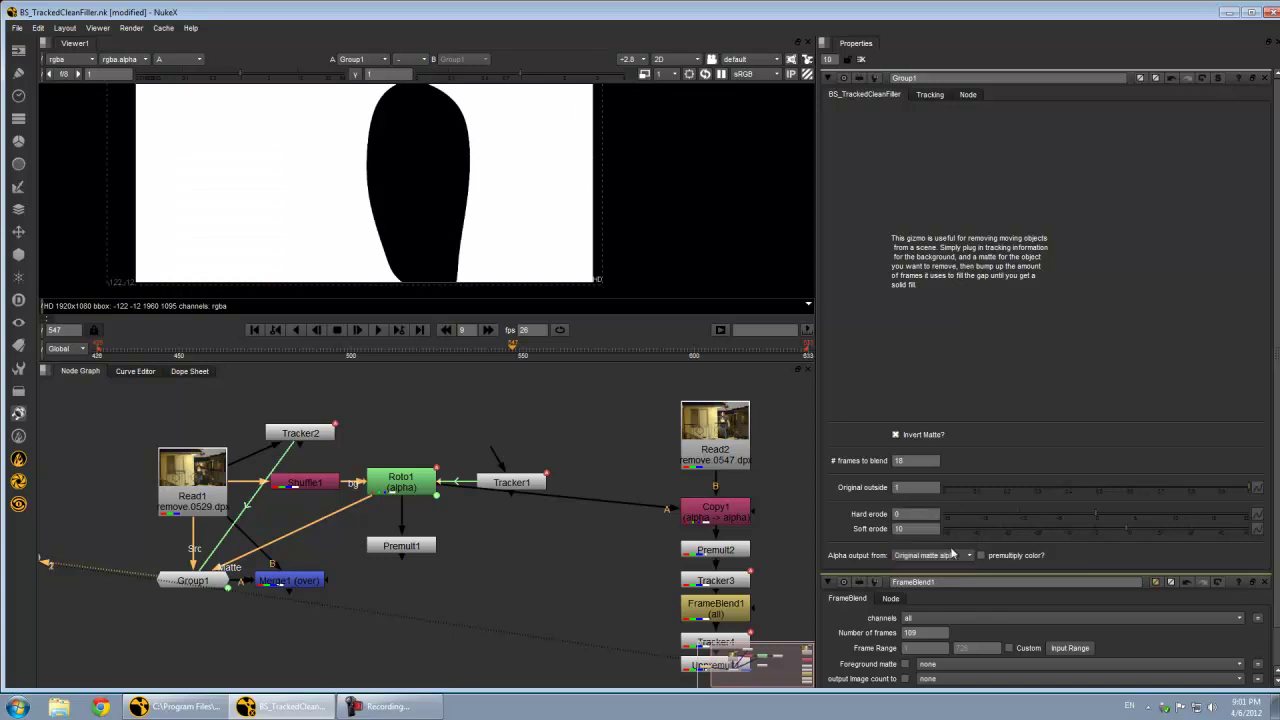
click(952, 557)
Step: Display Group1's color channels instead of its alpha and turn on color premultiplication
click(1009, 559)
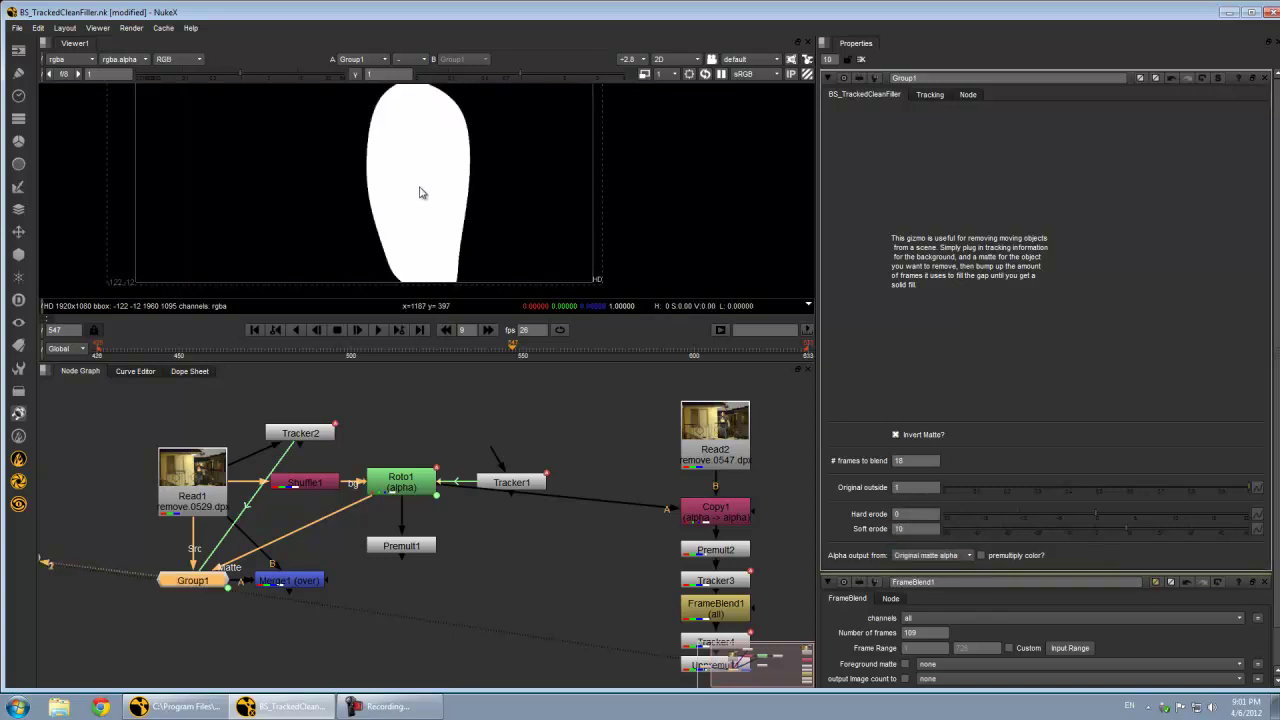
key(a)
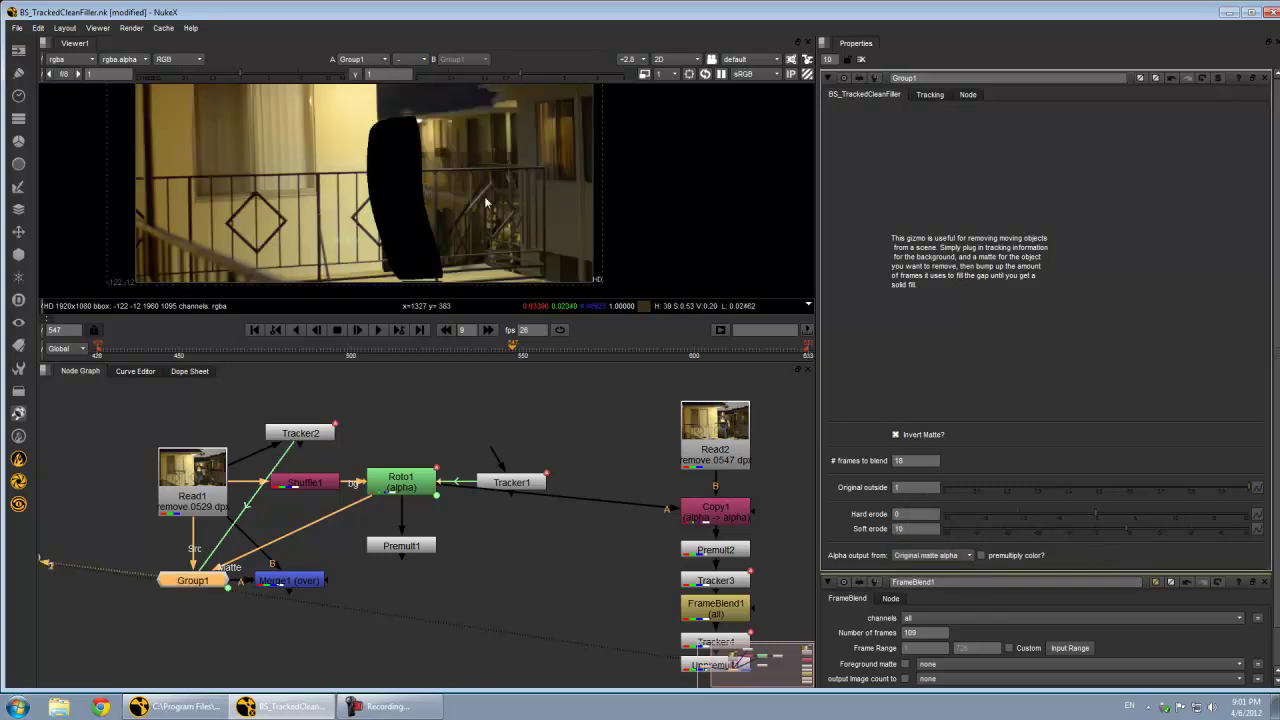
click(989, 557)
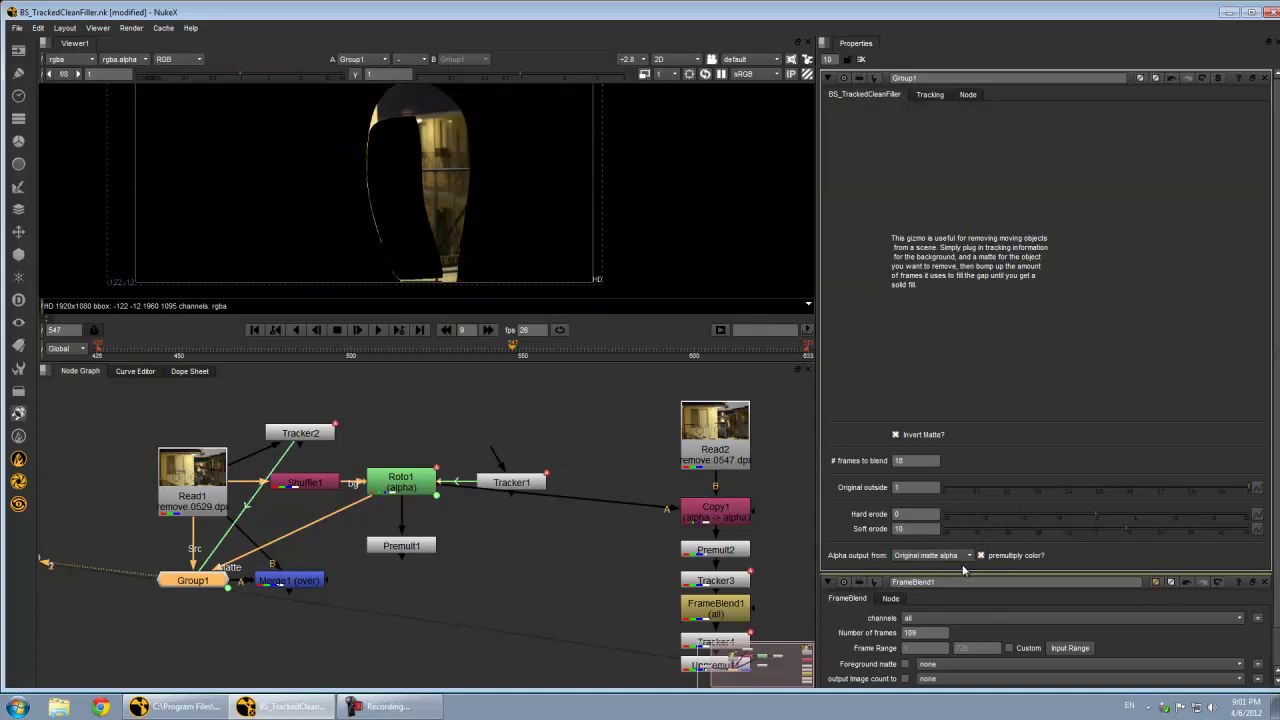
Step: View Merge1's output and set Group1's alpha output to Matted patch alpha
click(950, 556)
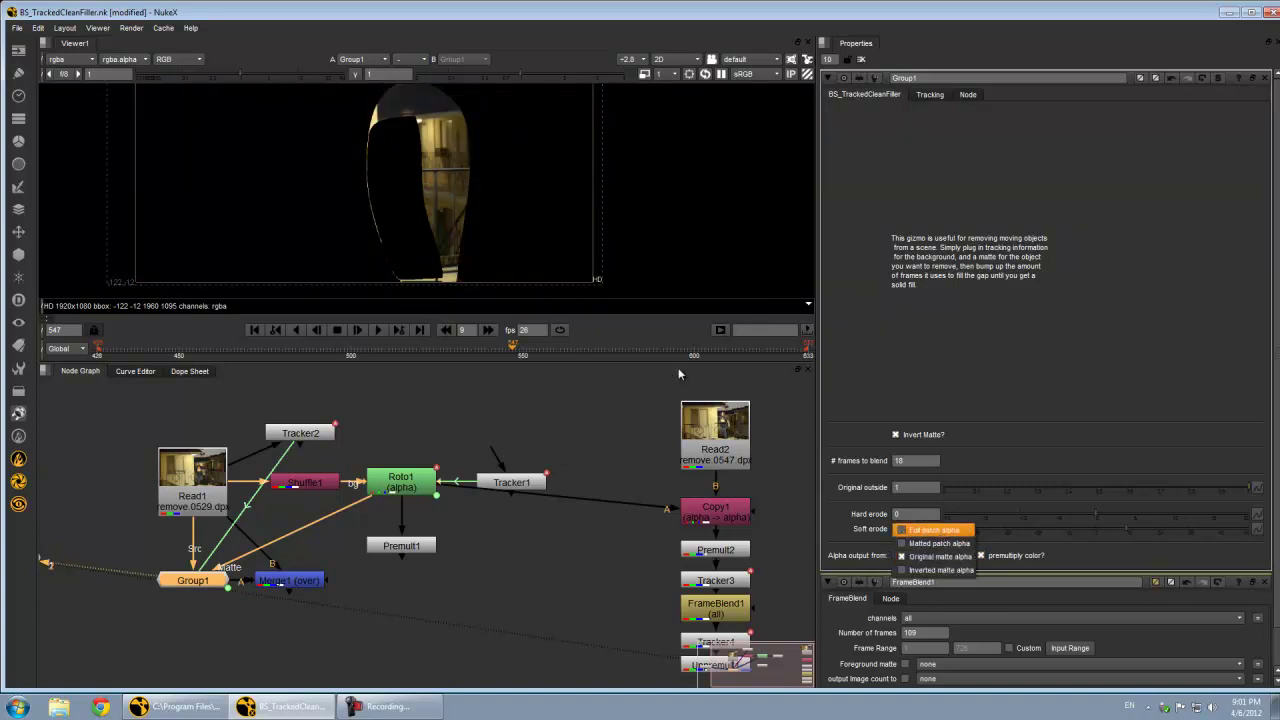
key(Down)
key(Down)
key(Down)
click(288, 583)
key(1)
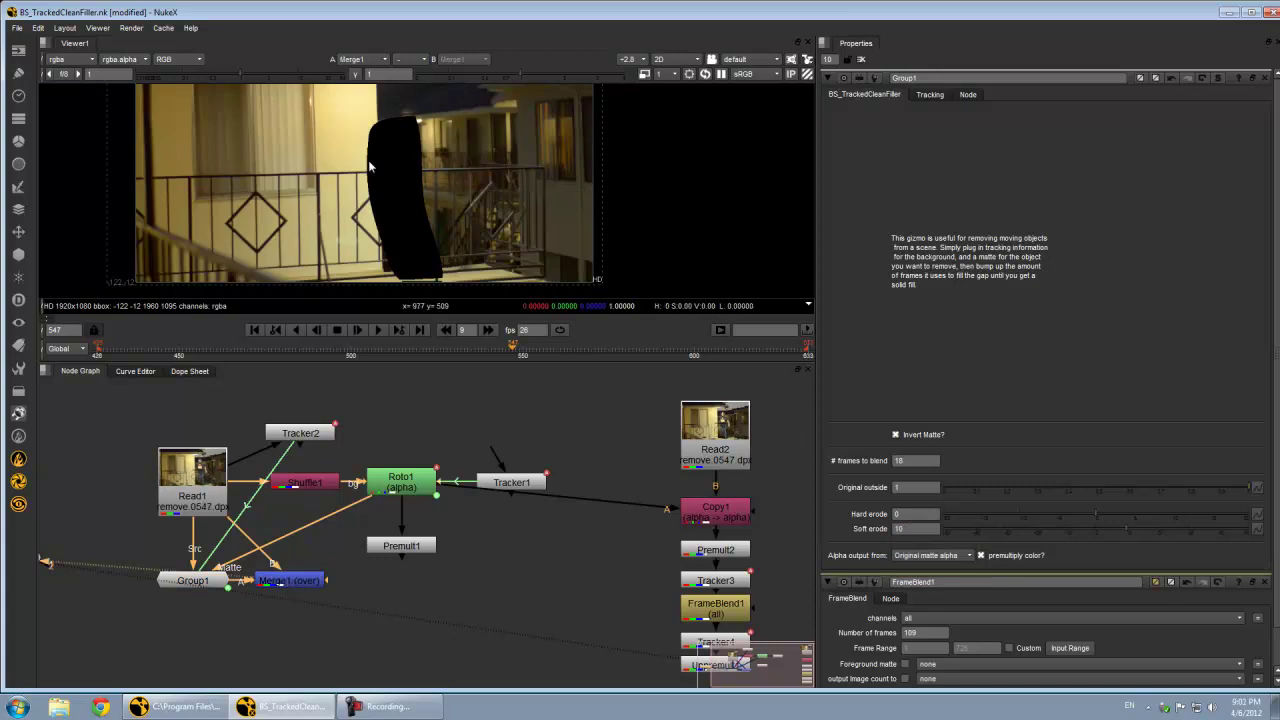
click(949, 557)
click(948, 560)
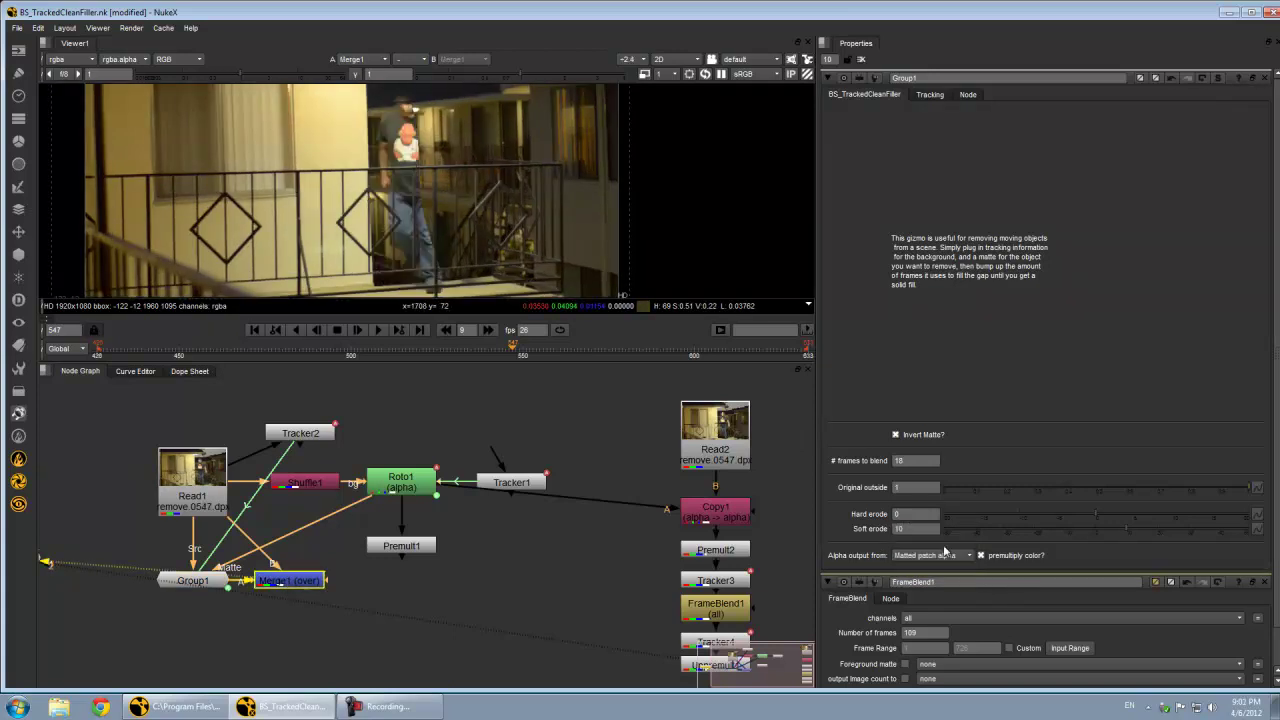
Step: Compare Group1's premultiplied patch and its alpha with Merge1's composite around the walking man
click(212, 580)
key(1)
key(a)
key(a)
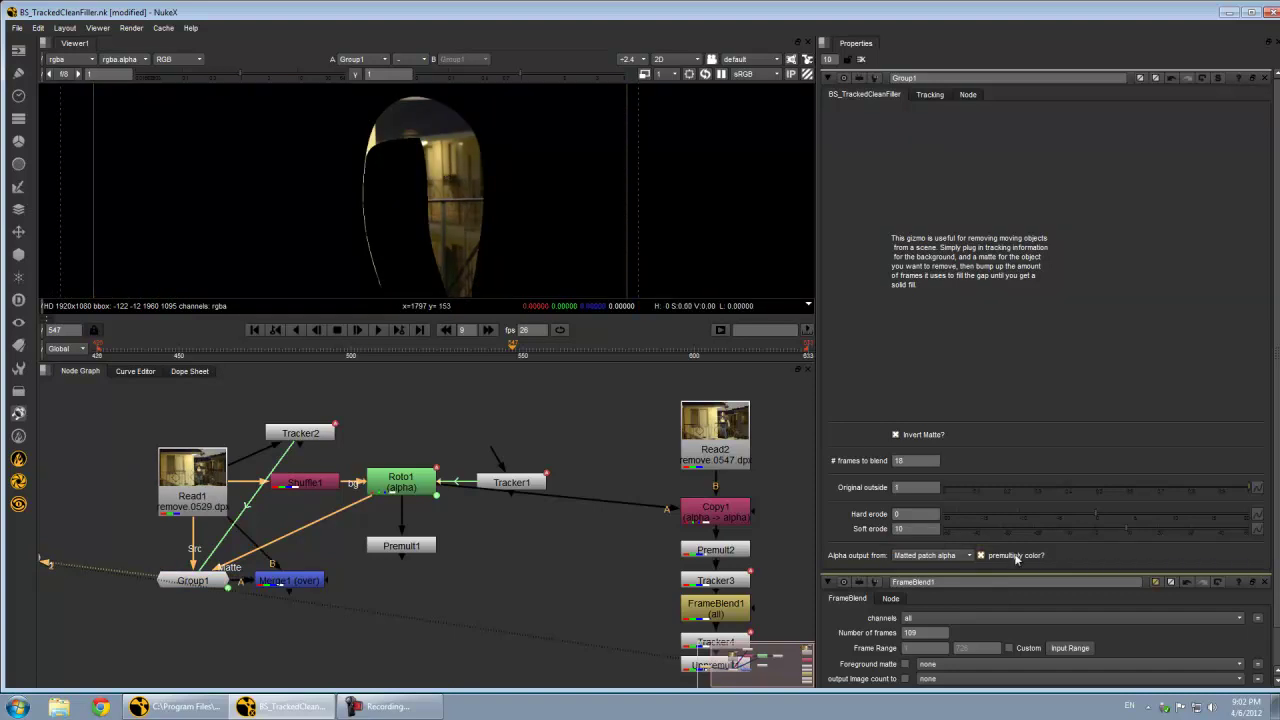
click(290, 578)
key(1)
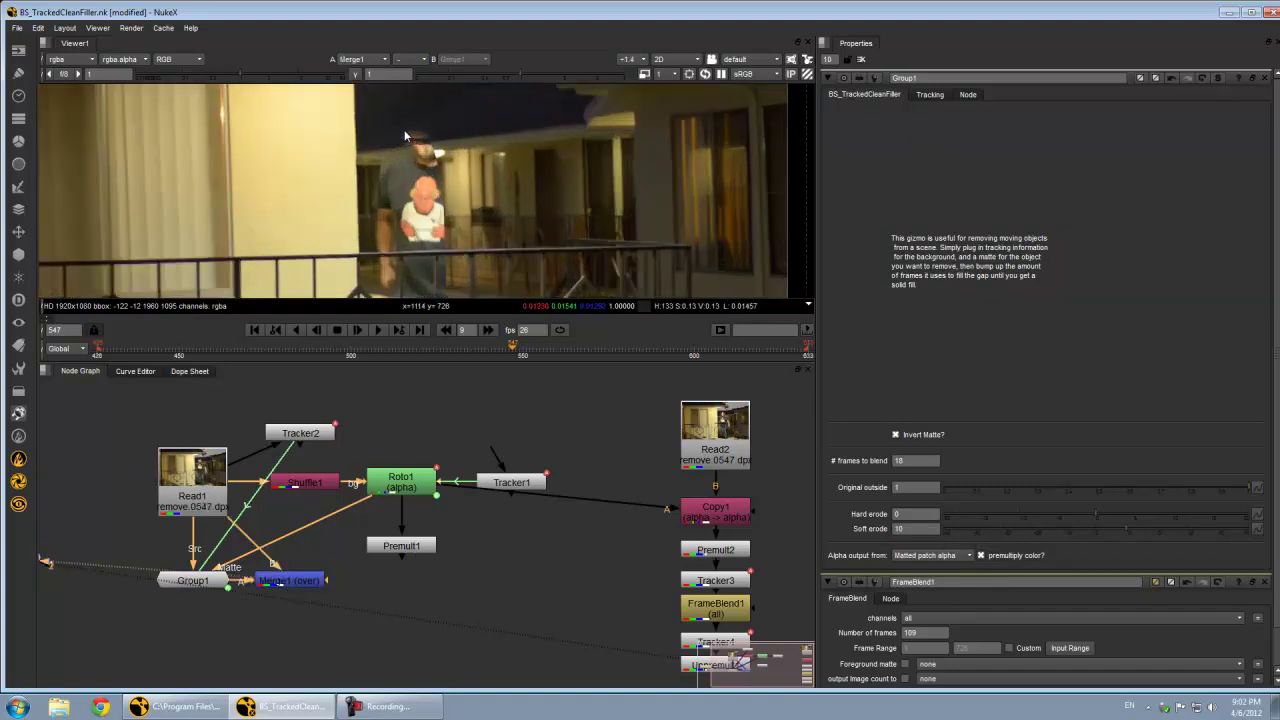
scroll(438, 166, down, 4)
middle_drag(438, 166, 411, 198)
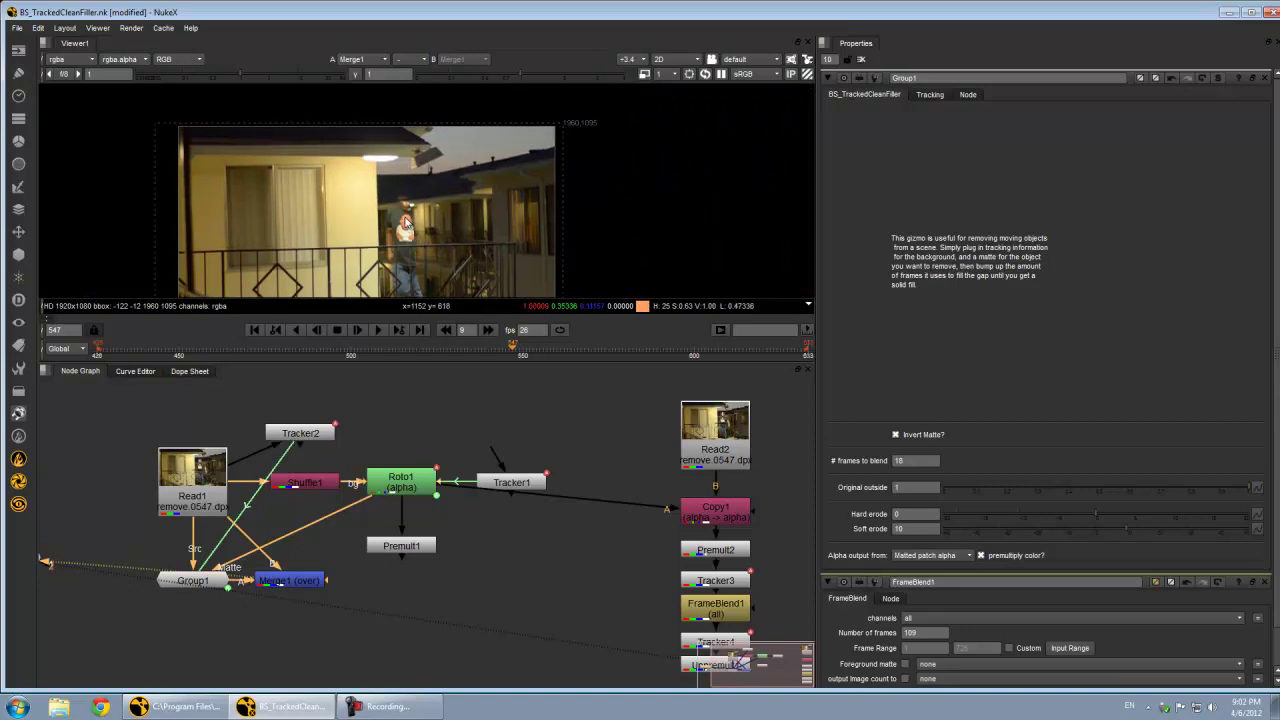
scroll(411, 198, up, 3)
middle_drag(331, 600, 330, 602)
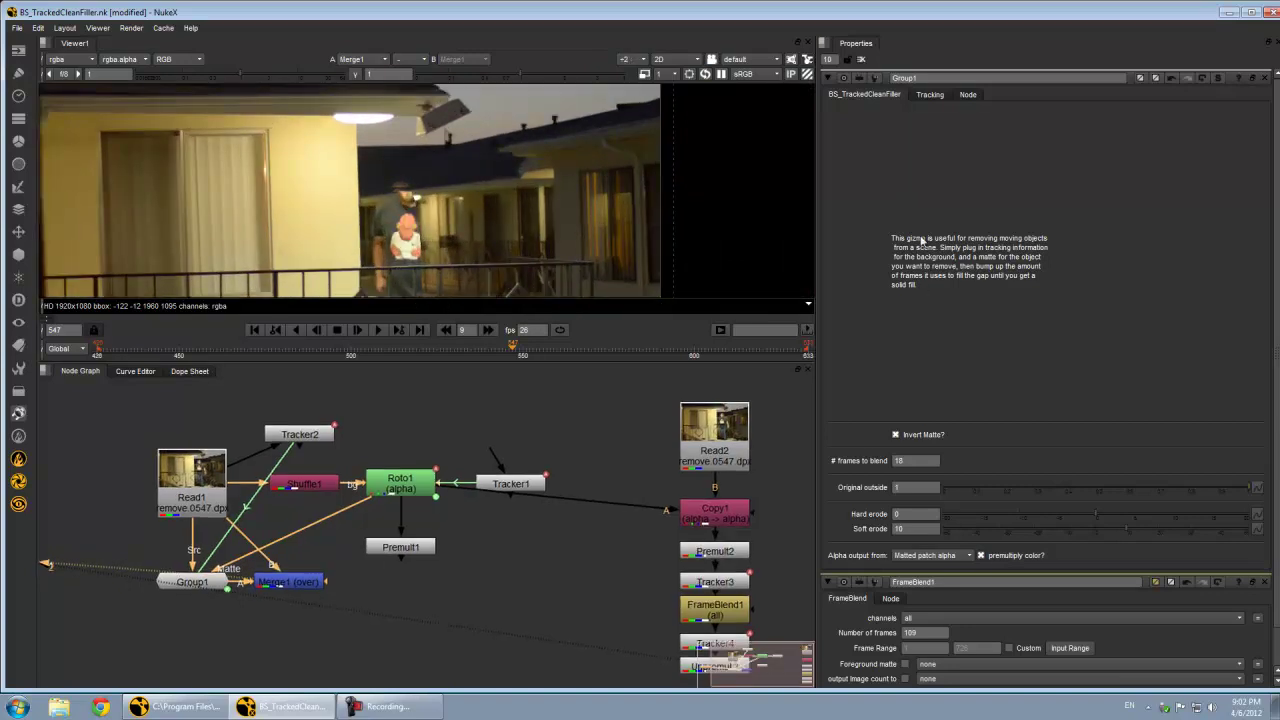
Step: Review Group1's tracking settings, including the 2D track link and the corner pin from and to values
scroll(921, 240, down, 1)
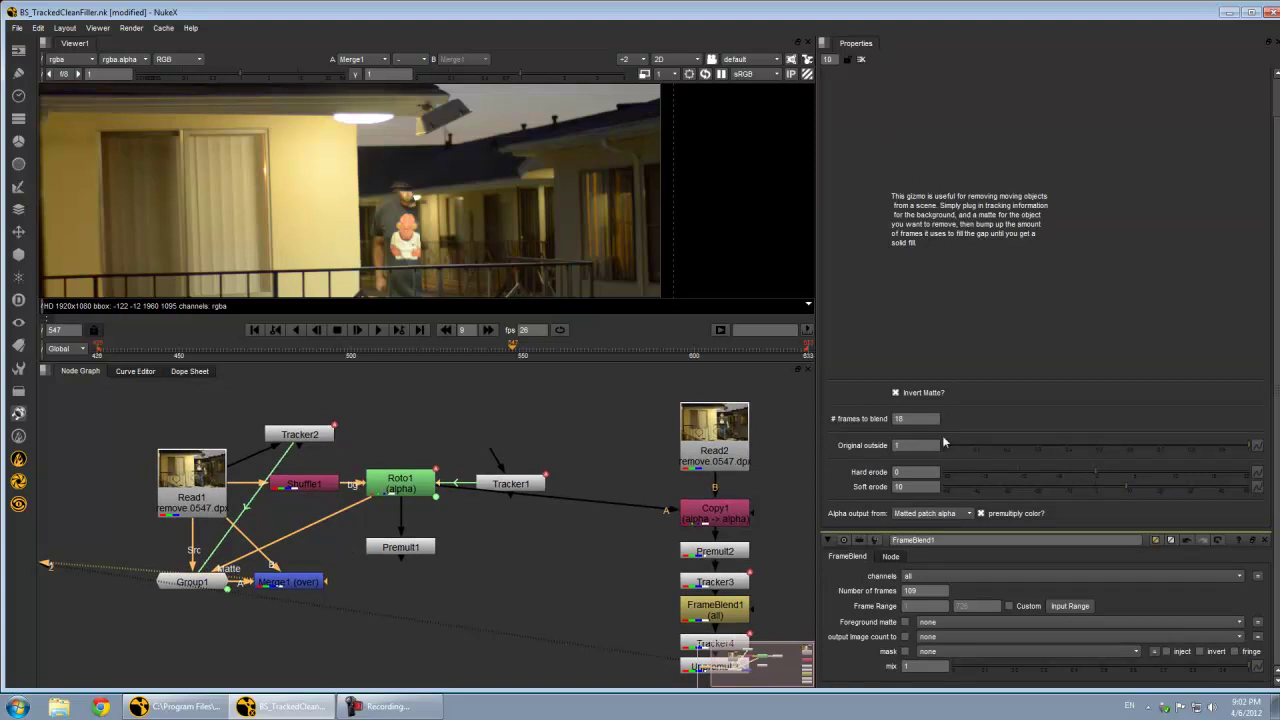
scroll(893, 402, up, 1)
click(930, 95)
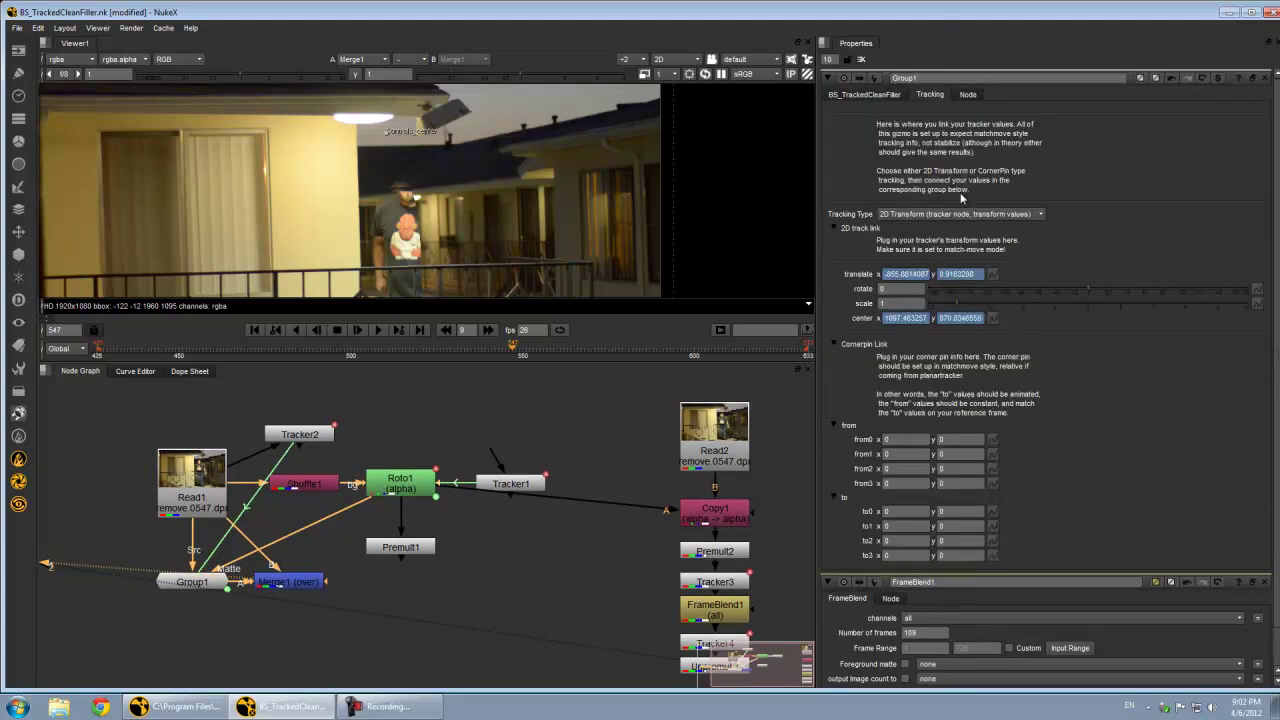
scroll(911, 458, down, 1)
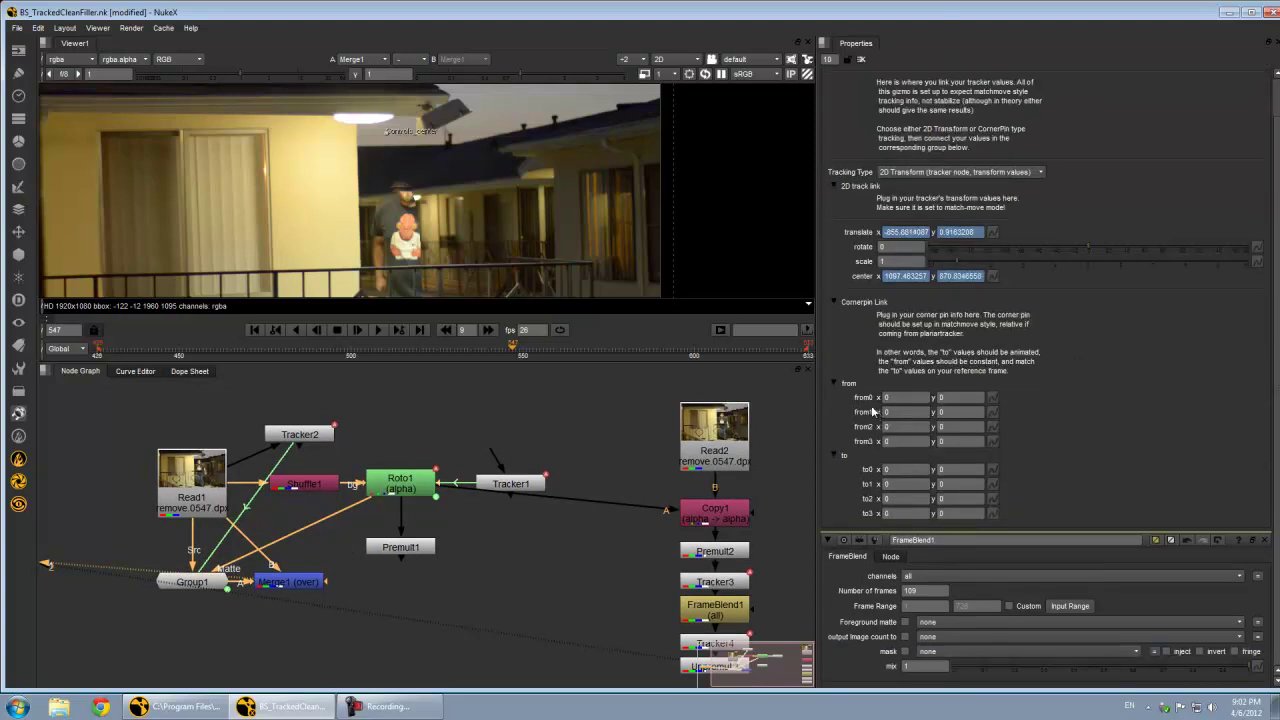
Step: Open Group1's internal node graph, view the Controls node and display its properties
click(210, 582)
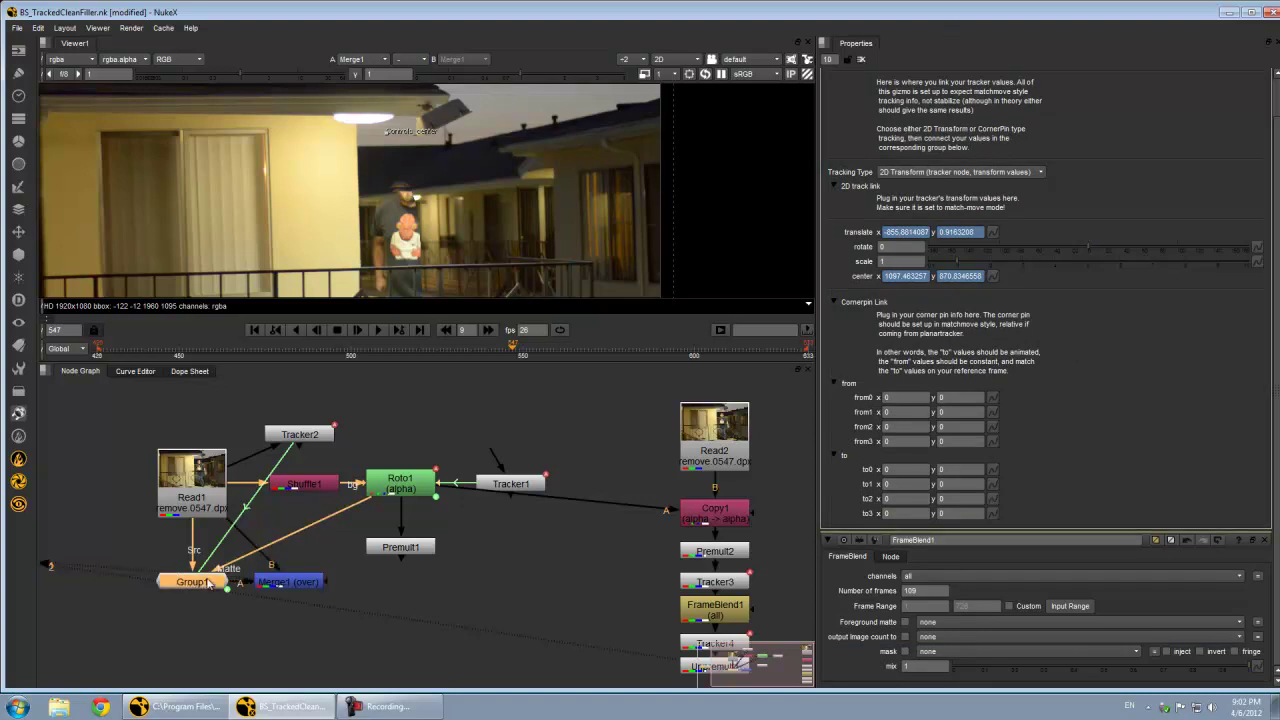
key(ctrl+Return)
scroll(498, 418, up, 5)
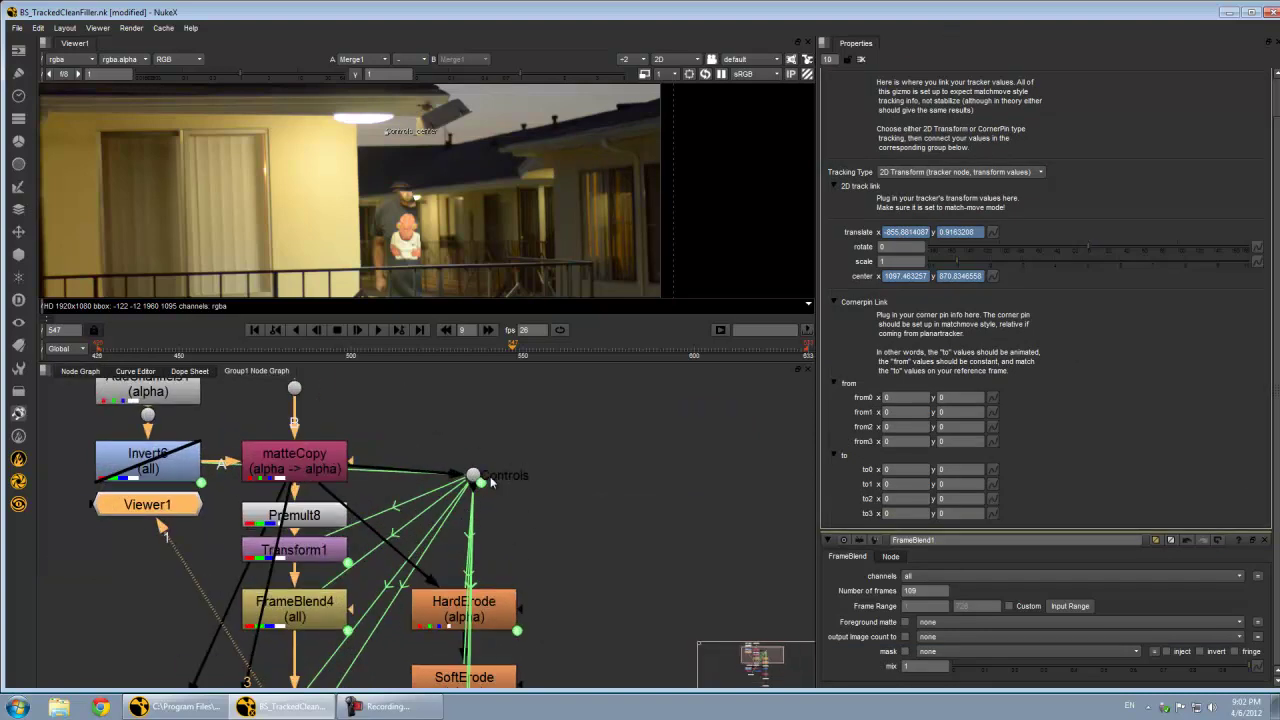
click(472, 475)
key(1)
double_click(474, 476)
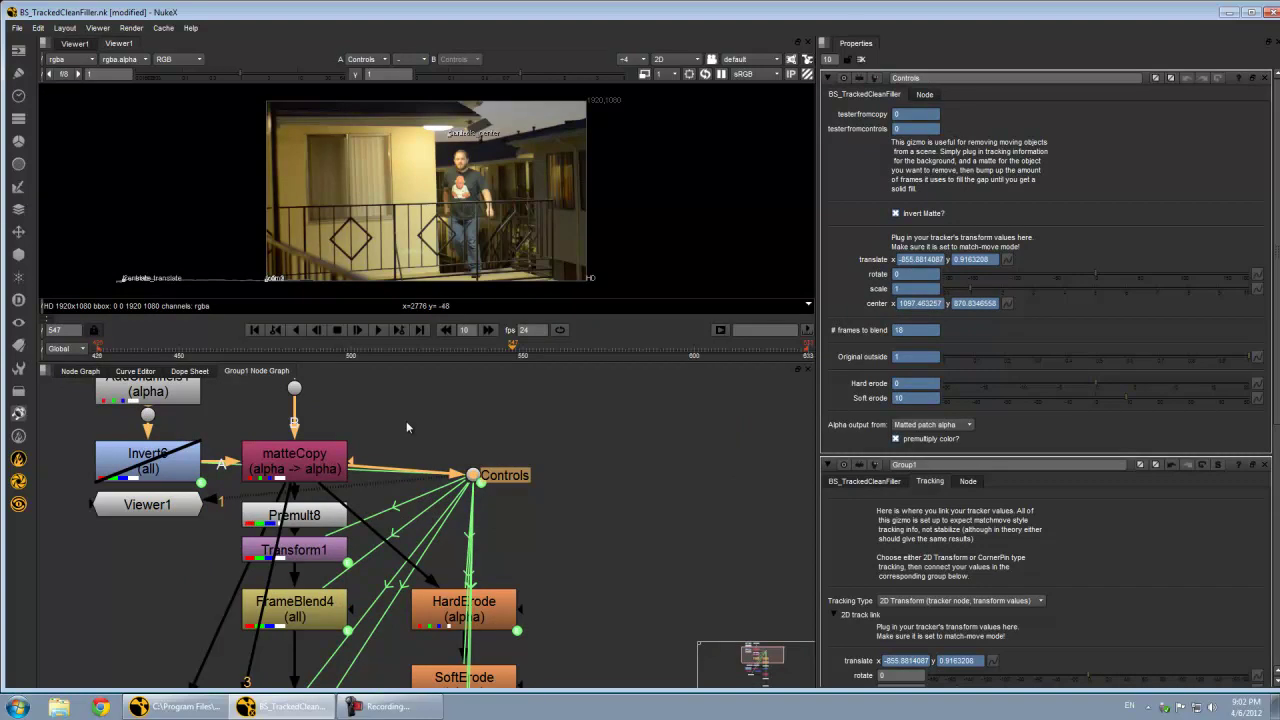
Step: View the outputs of the Src, matteCopy and Premult8 nodes inside Group1 in order
middle_drag(388, 429, 429, 511)
middle_drag(346, 491, 388, 557)
click(372, 460)
click(376, 488)
key(1)
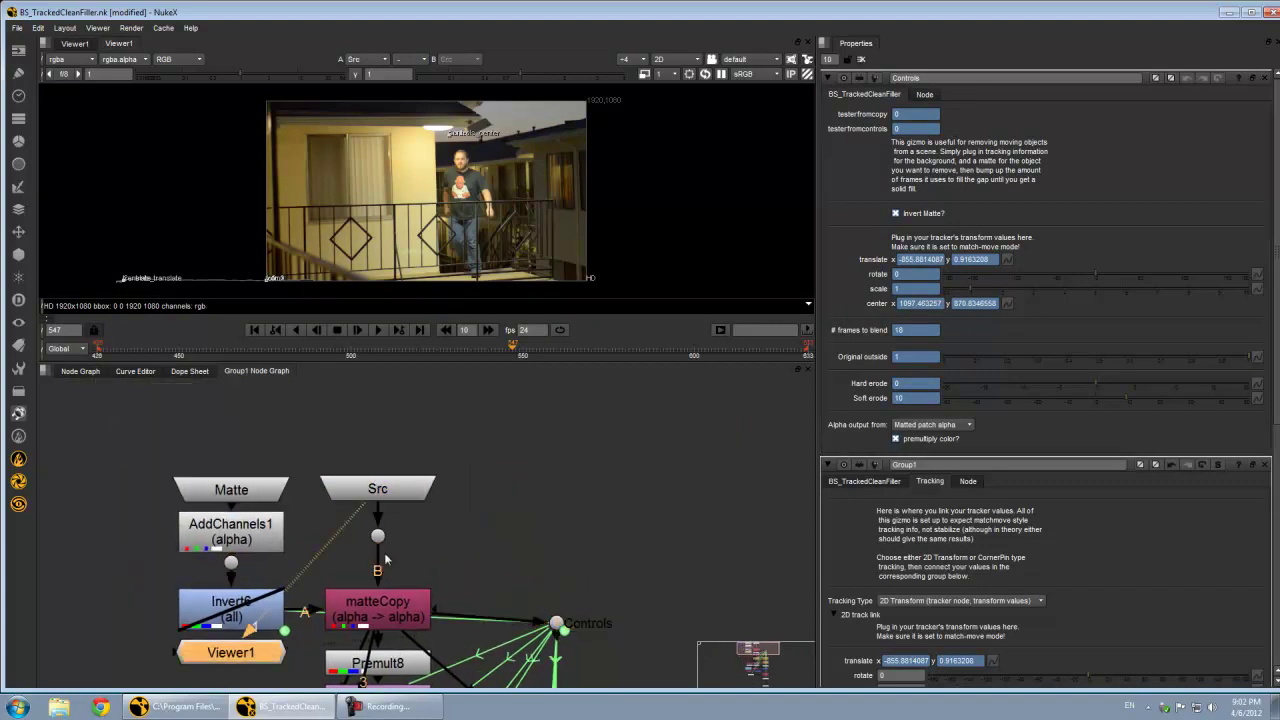
middle_drag(396, 617, 398, 551)
click(400, 553)
key(1)
click(387, 601)
key(1)
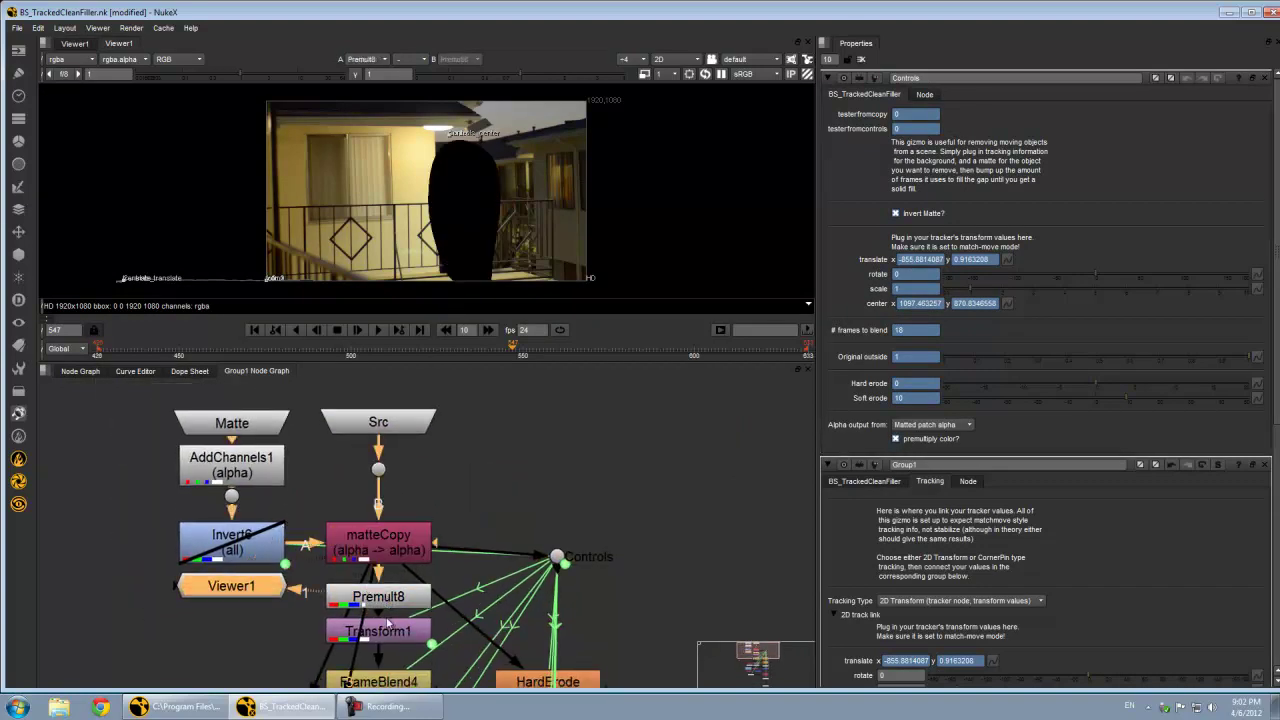
Step: View the outputs of Transform1, FrameBlend4 and Transform2 to follow the stabilize, blend and match-move stages
middle_drag(385, 634, 340, 515)
click(380, 584)
key(1)
click(329, 565)
key(1)
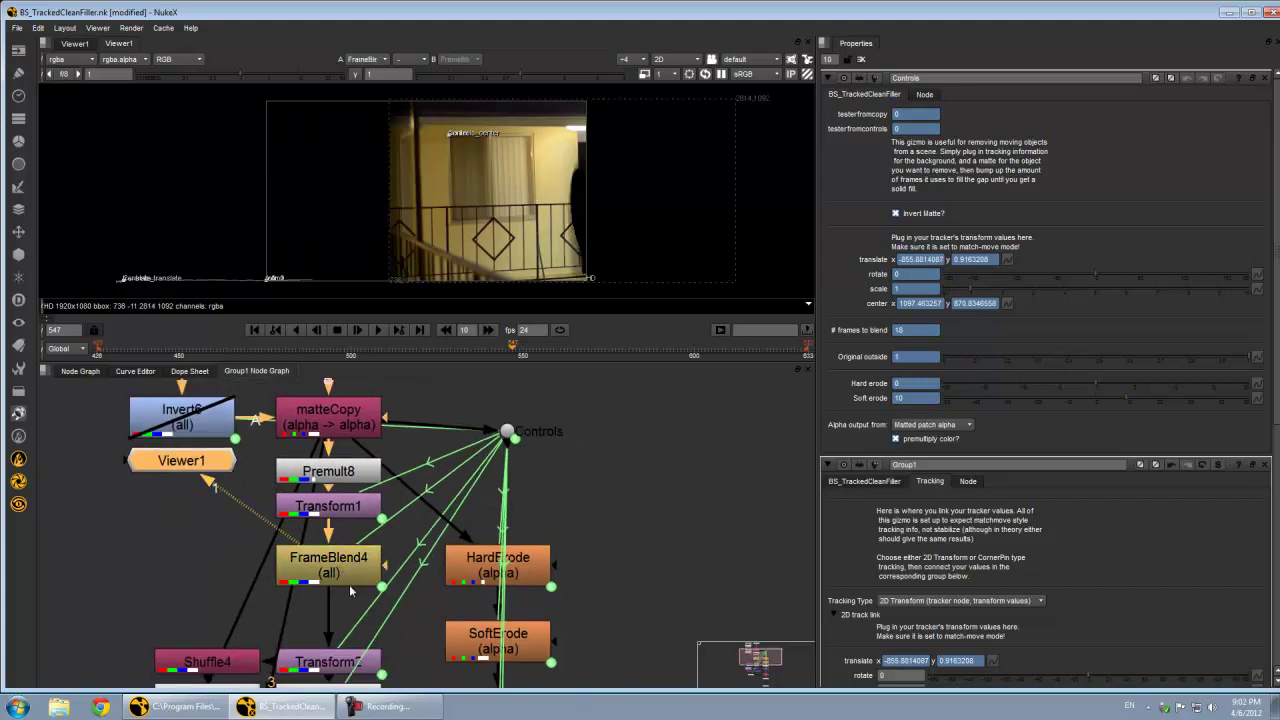
middle_drag(325, 665, 317, 460)
click(316, 499)
key(1)
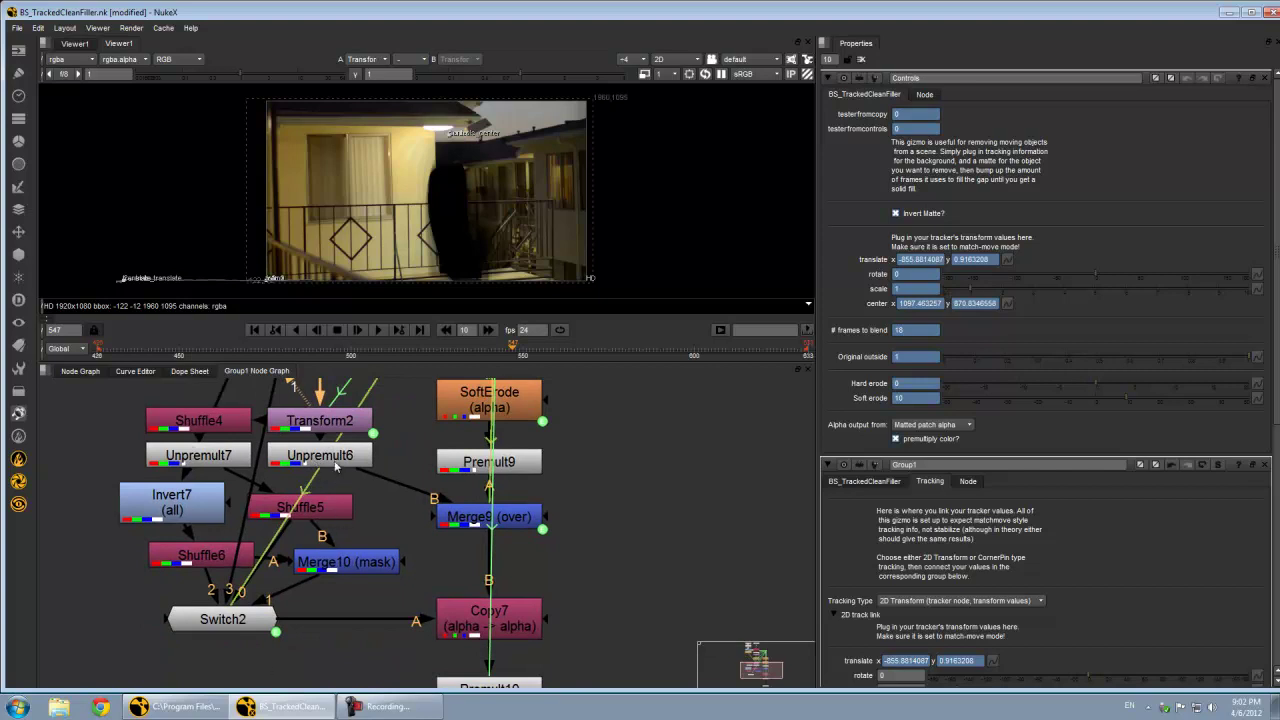
Step: View the Unpremult6 result and examine the Merge9 composite around the gap
click(336, 466)
key(1)
middle_drag(355, 463, 331, 485)
click(450, 545)
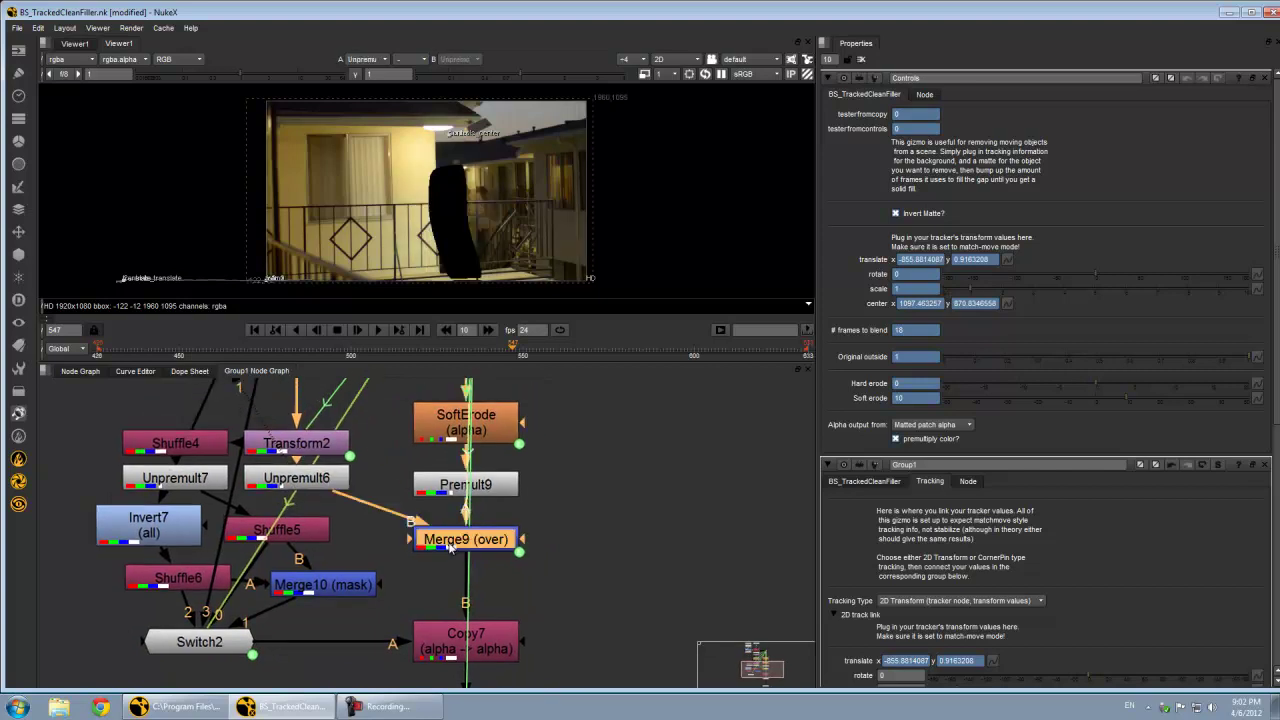
key(1)
scroll(497, 239, up, 1)
middle_drag(452, 520, 390, 620)
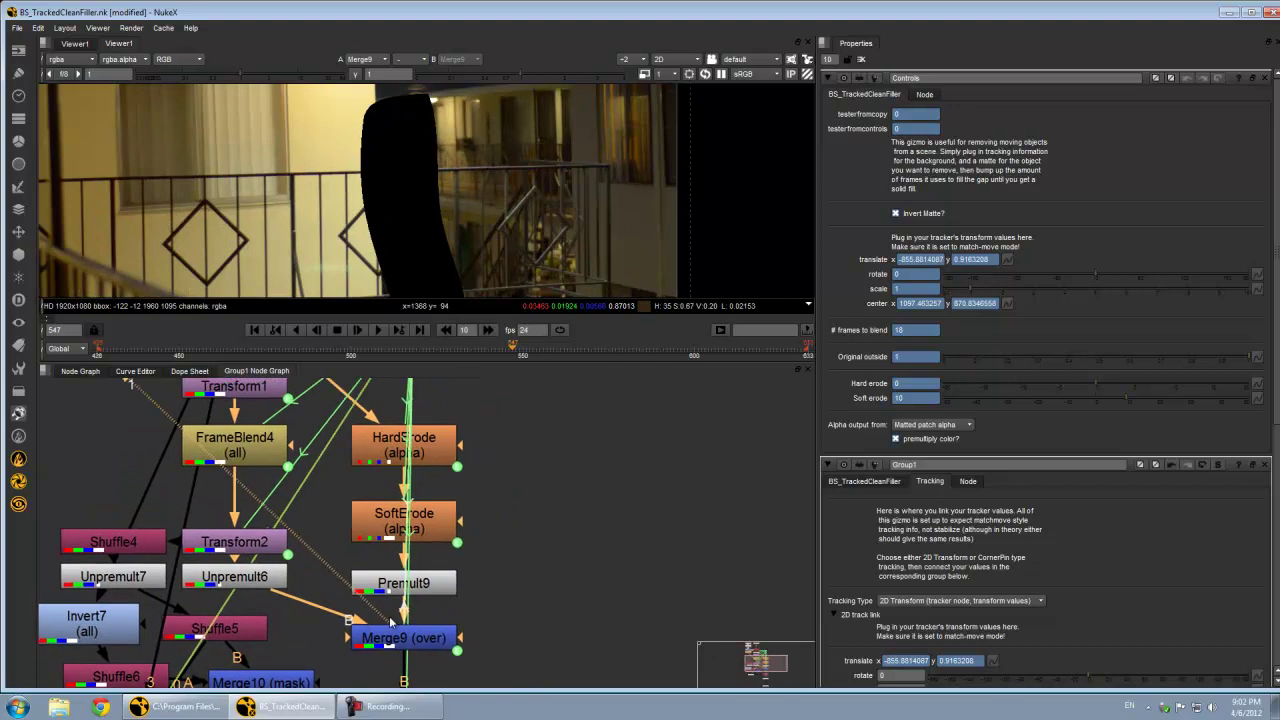
Step: Trace the original-outside branch upstream by viewing Premult9, SoftErode and HardErode
click(389, 586)
key(1)
click(385, 526)
key(1)
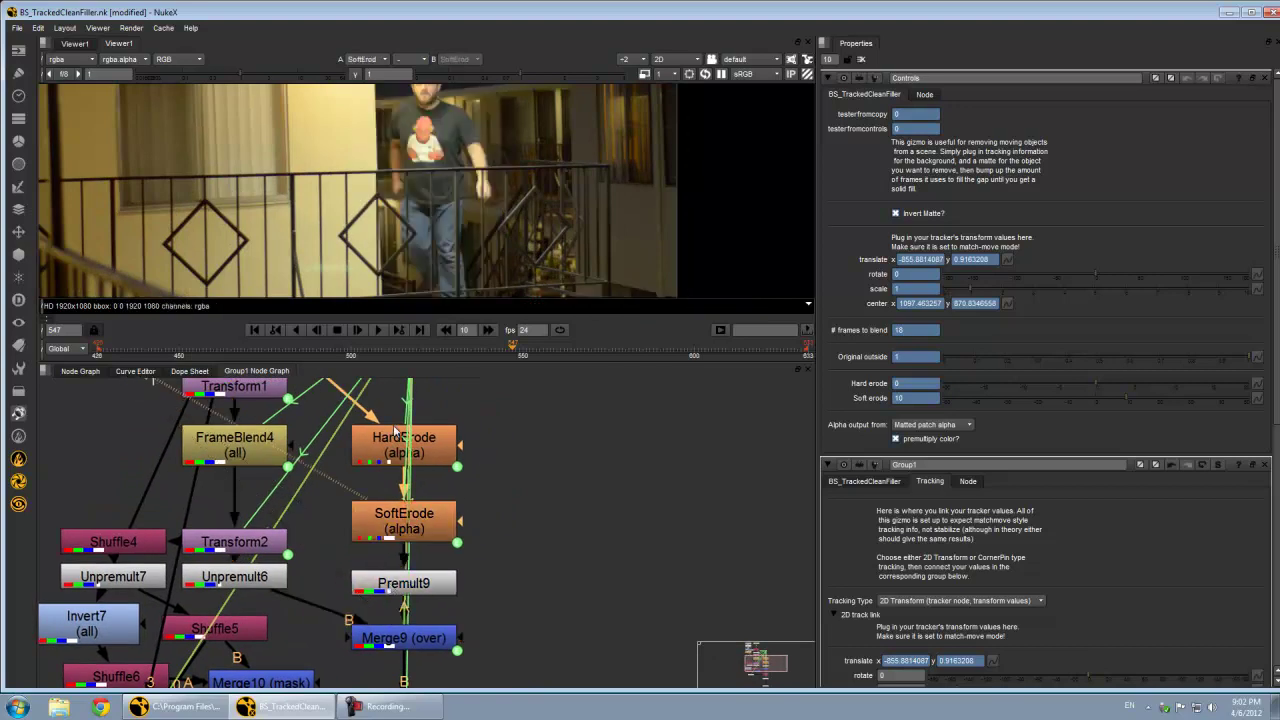
click(395, 431)
key(1)
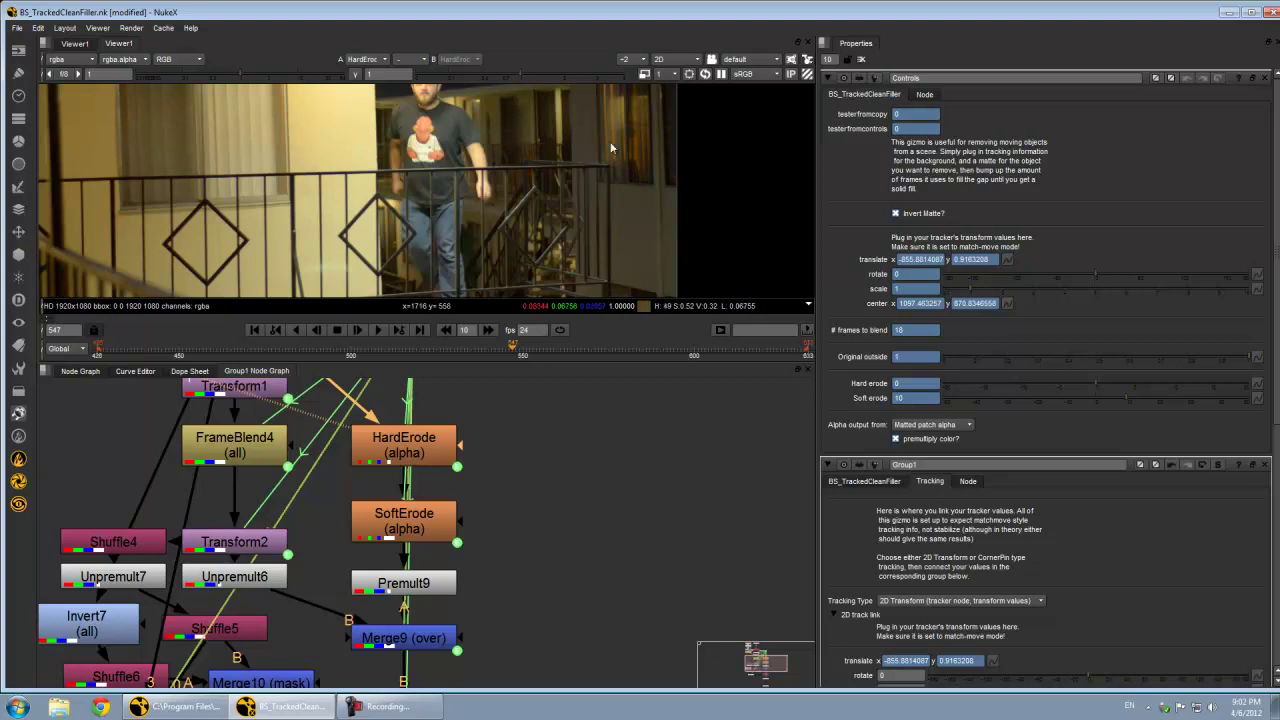
Step: View SoftErode and Premult9 again and inspect the softened matte edge up close
click(437, 519)
key(1)
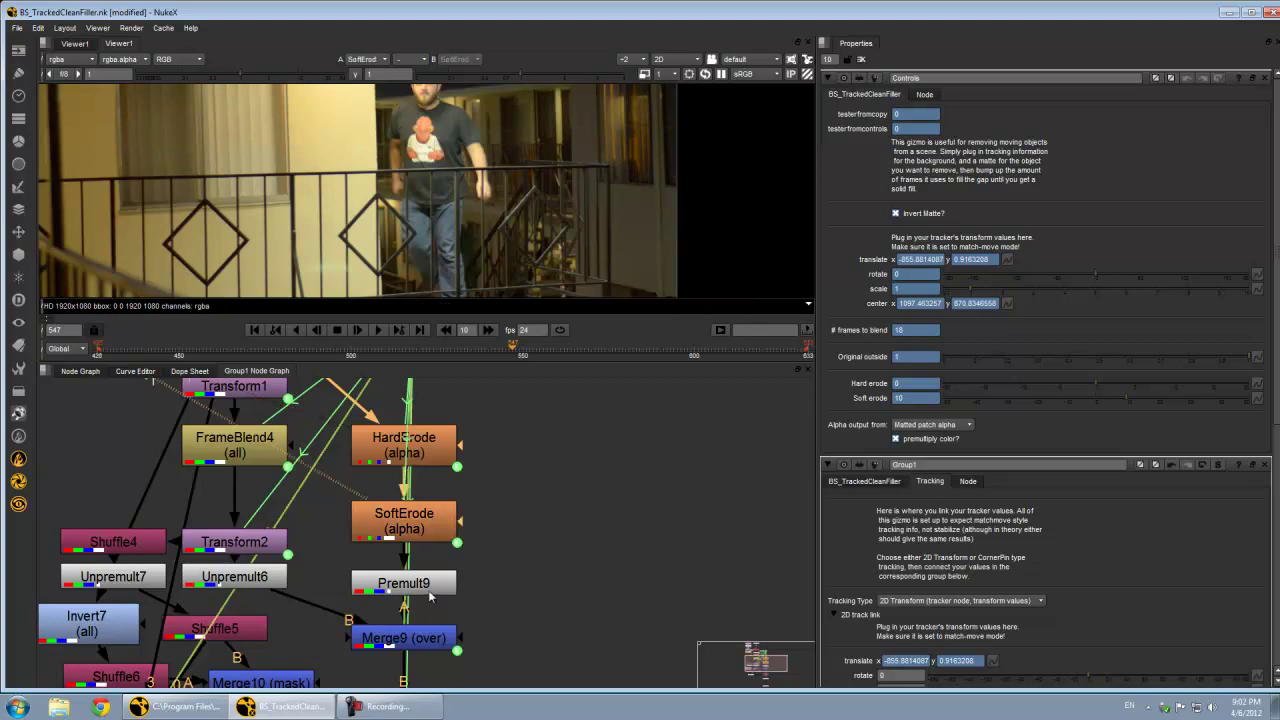
click(428, 590)
key(1)
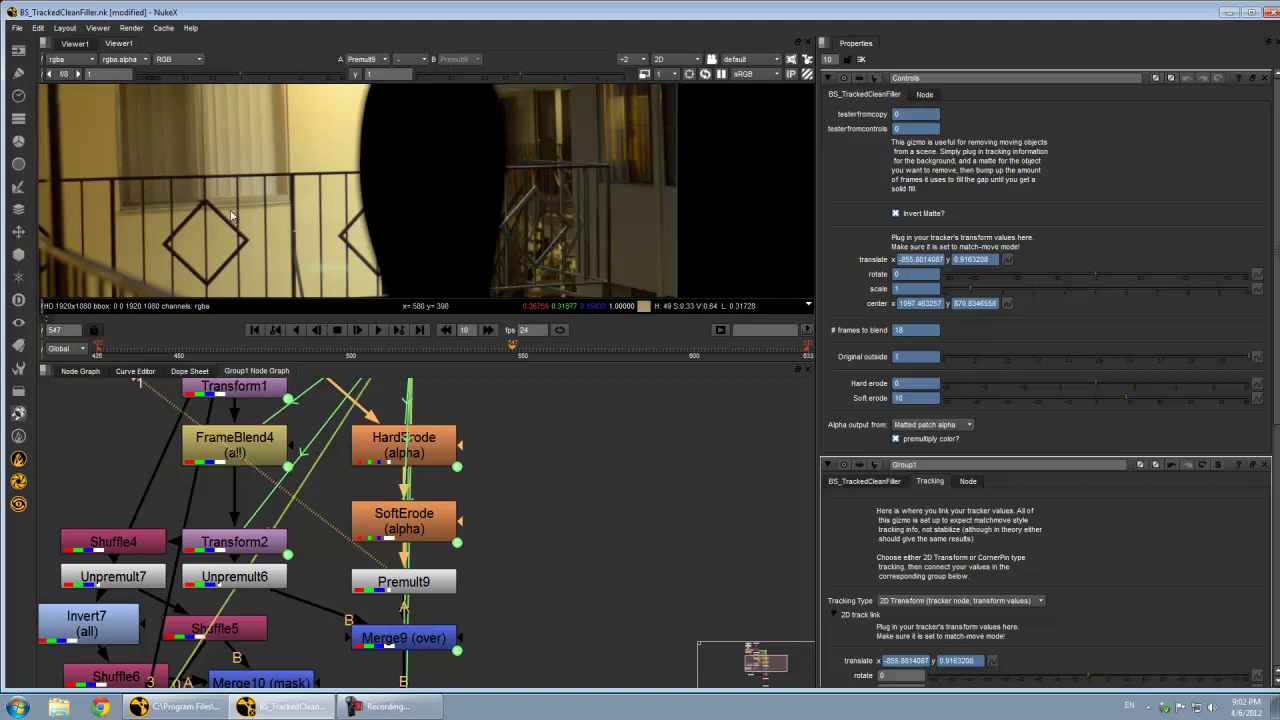
middle_drag(199, 170, 282, 179)
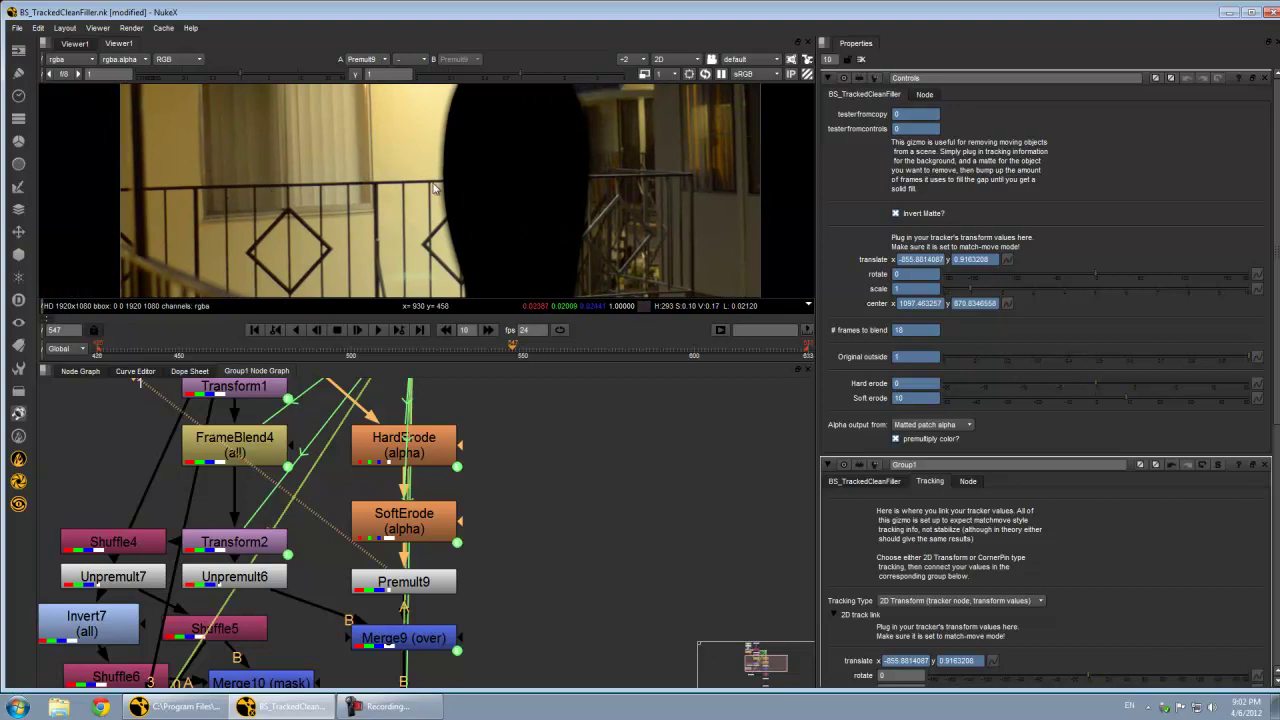
scroll(395, 170, up, 4)
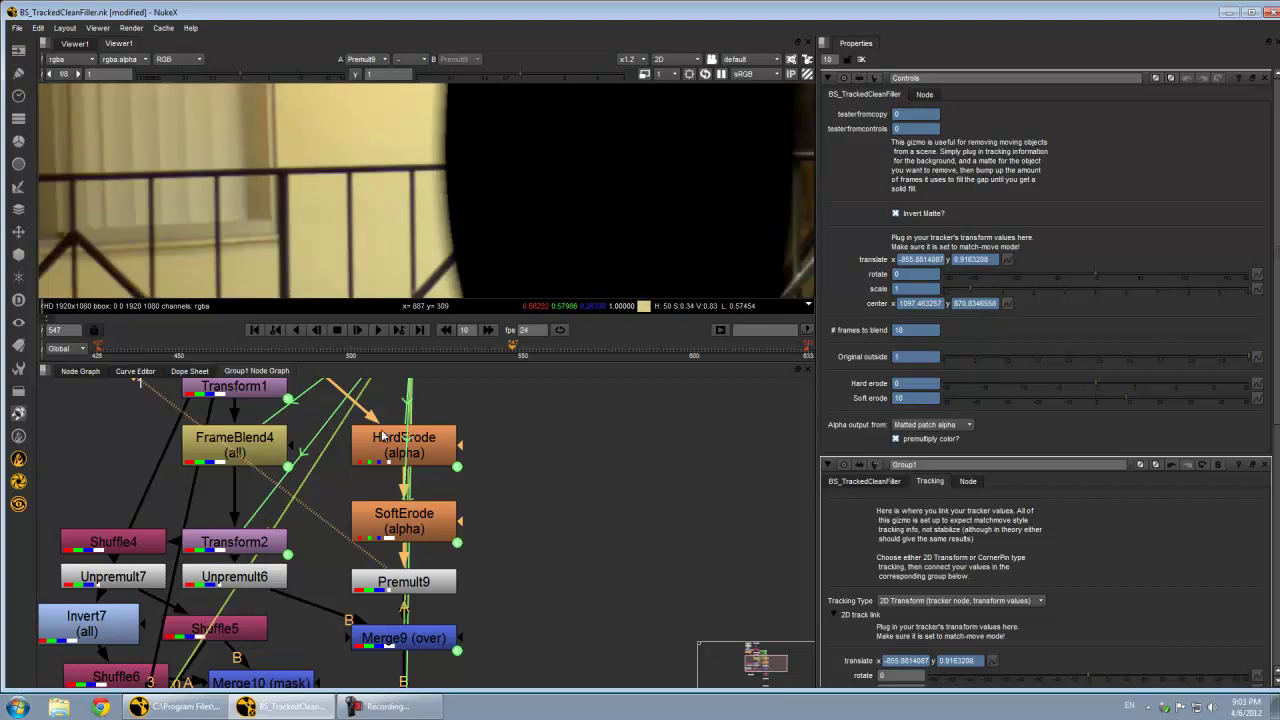
Step: Return to the main node graph and open Group1's BS_TrackedCleanFiller controls
click(82, 372)
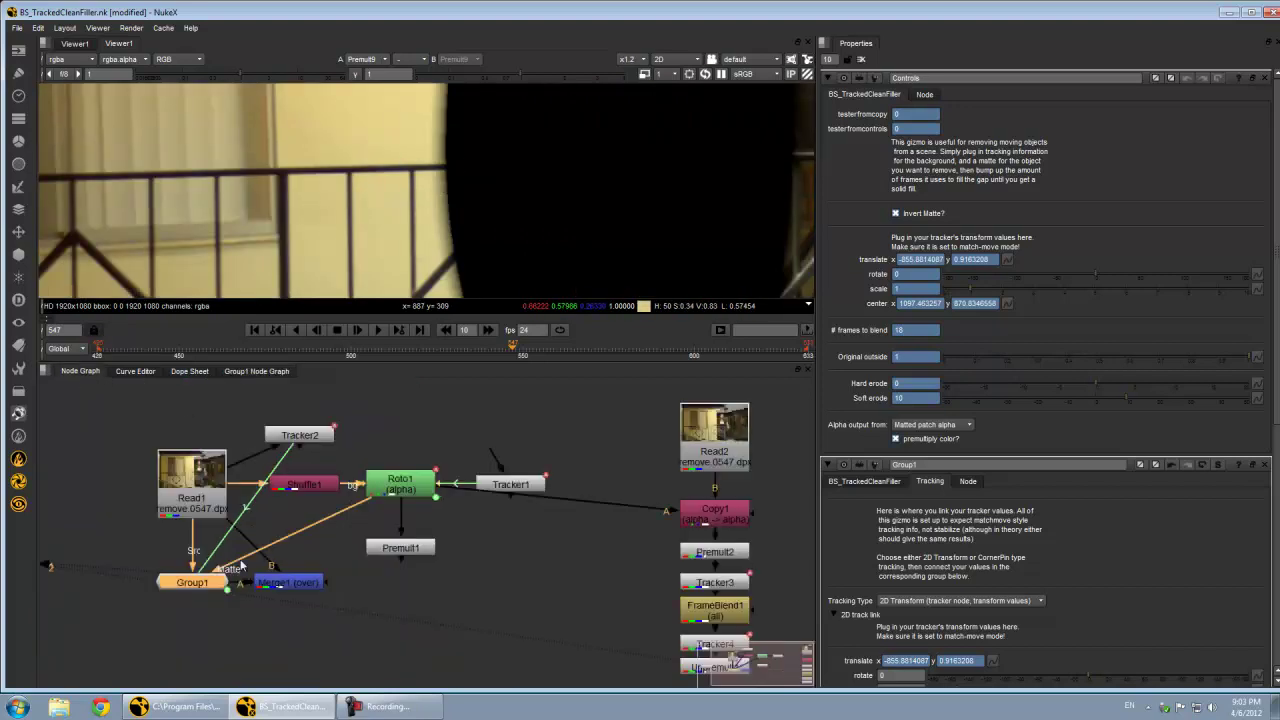
double_click(212, 582)
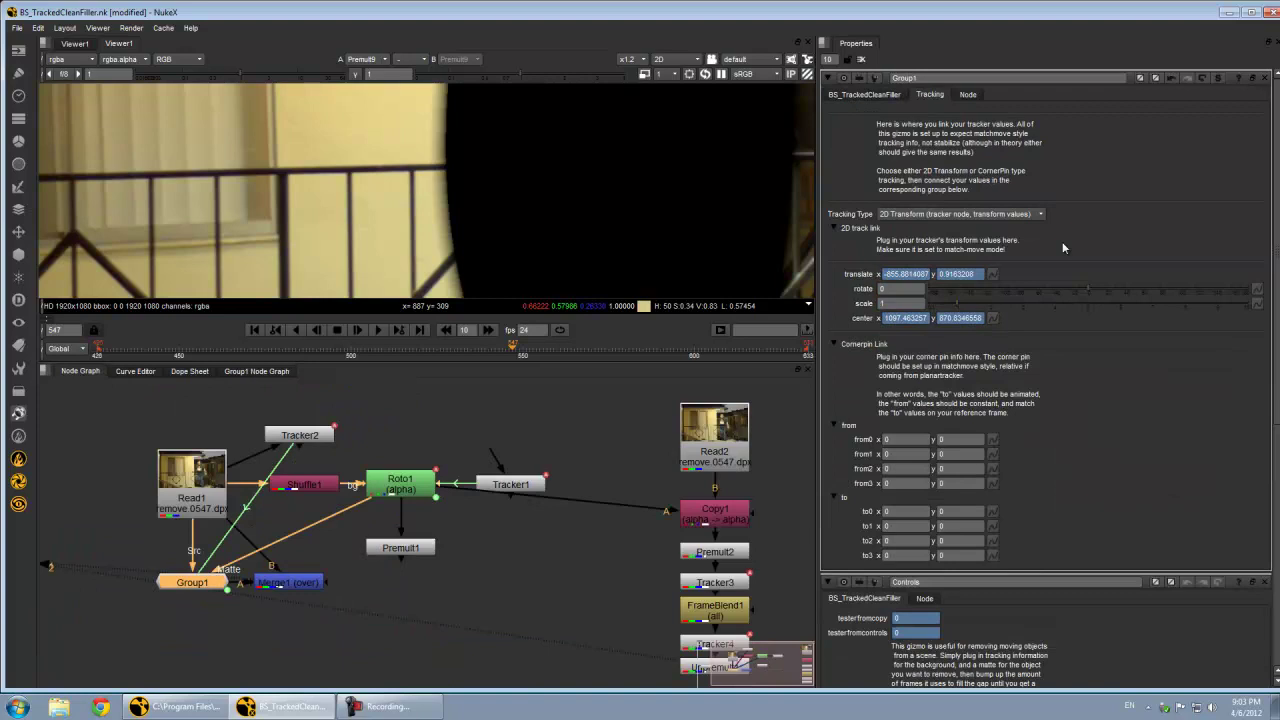
click(865, 94)
Step: Try a different hard erode amount on Group1, reset it to 0, and set the soft erode to 18
drag(1140, 518, 657, 488)
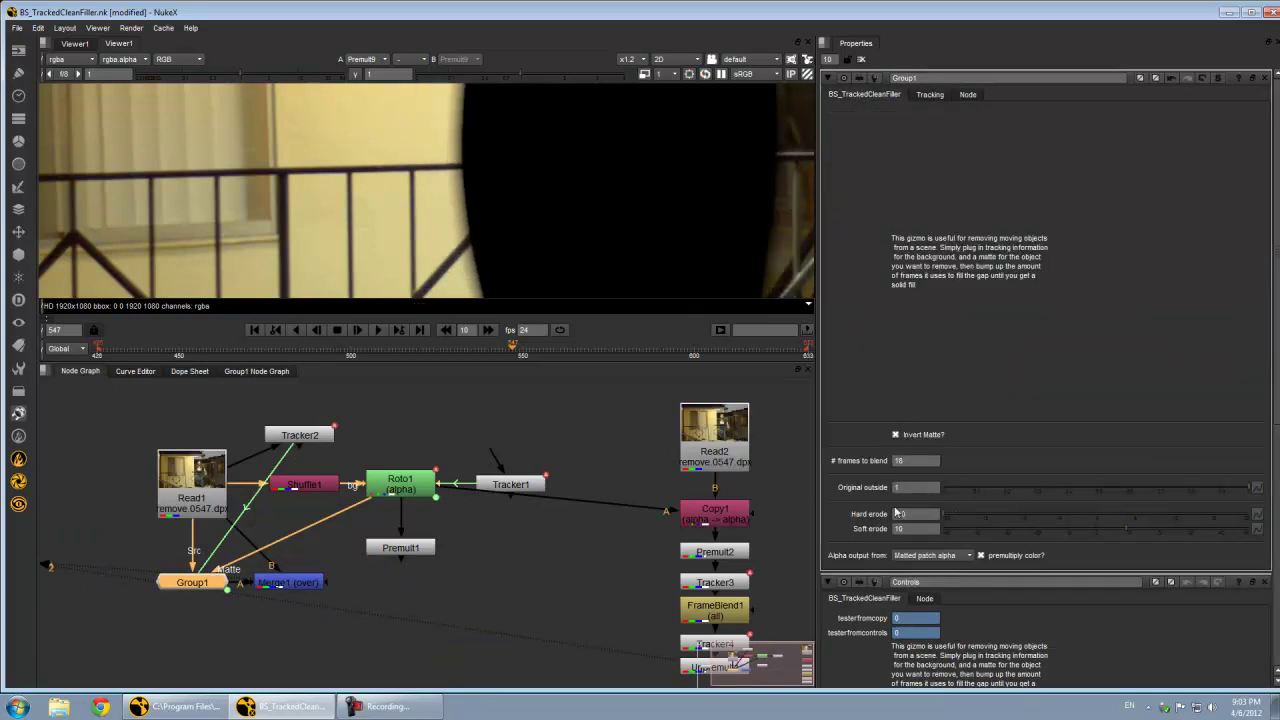
drag(901, 513, 840, 515)
text(0)
key(Return)
drag(1126, 531, 1150, 516)
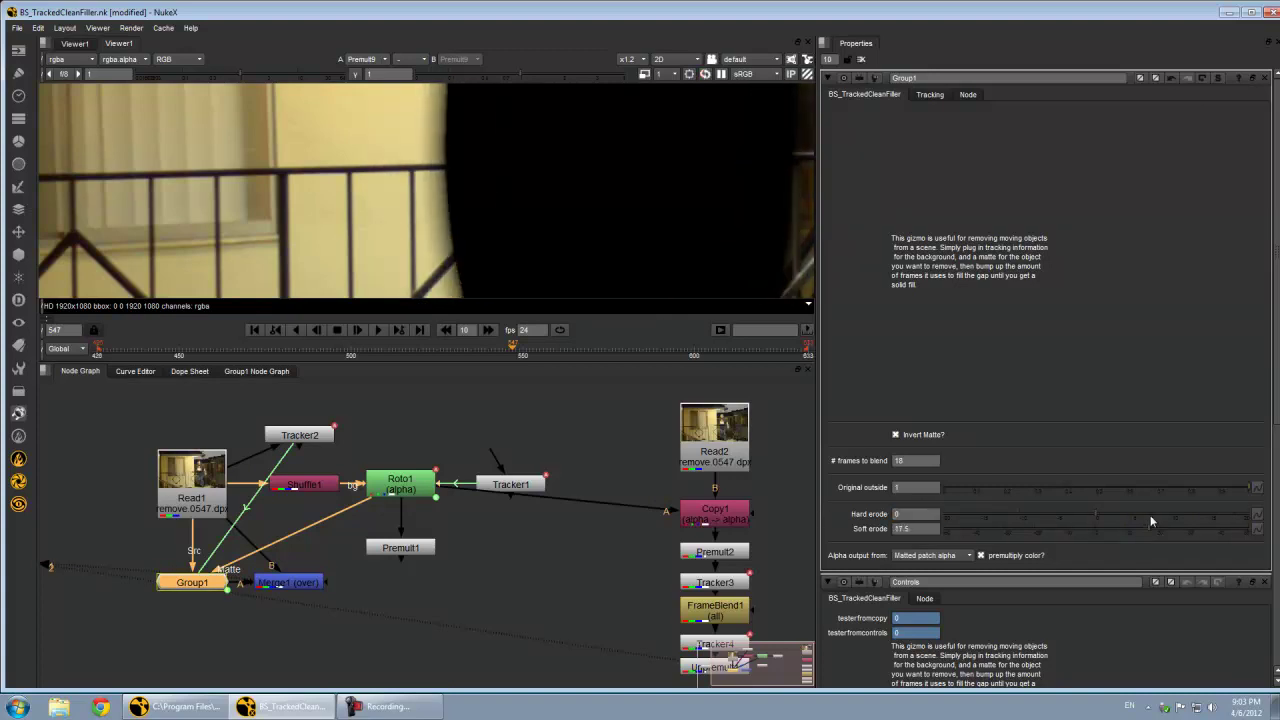
Step: View the Merge1 output and inspect the composite around the walking man up close and in full frame
click(289, 581)
key(1)
scroll(409, 272, up, 3)
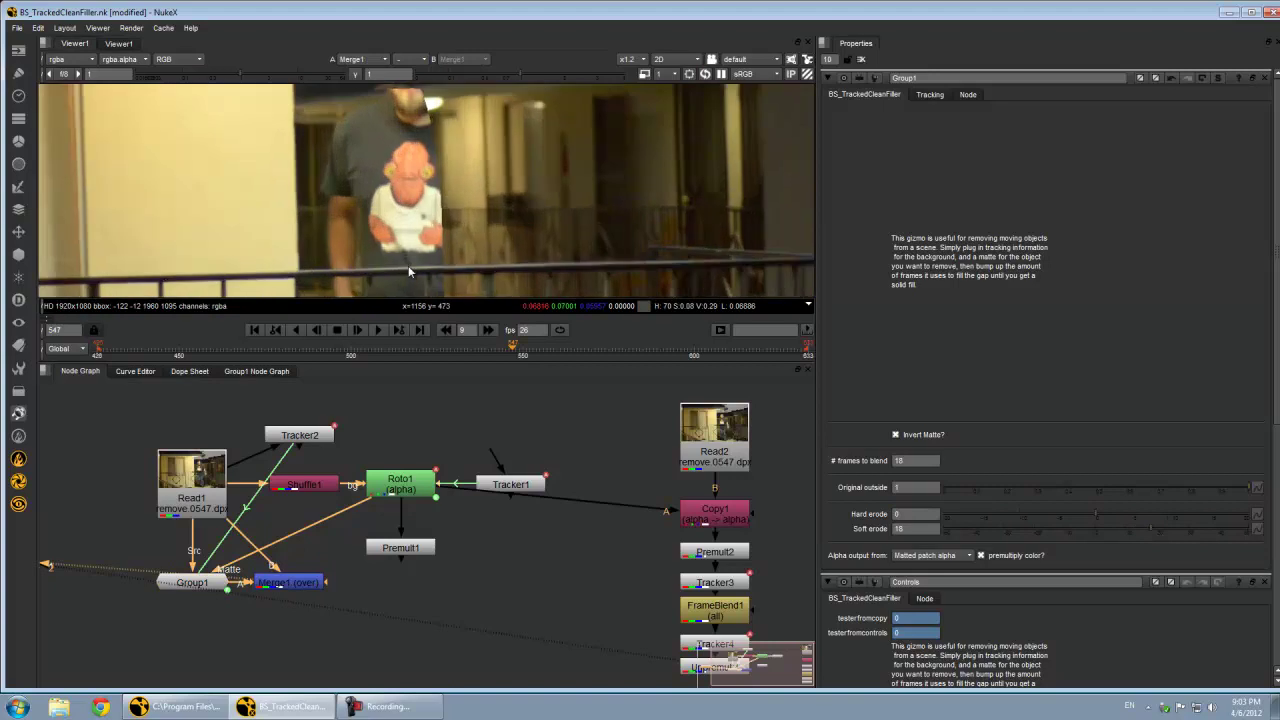
scroll(409, 272, down, 2)
scroll(317, 171, down, 3)
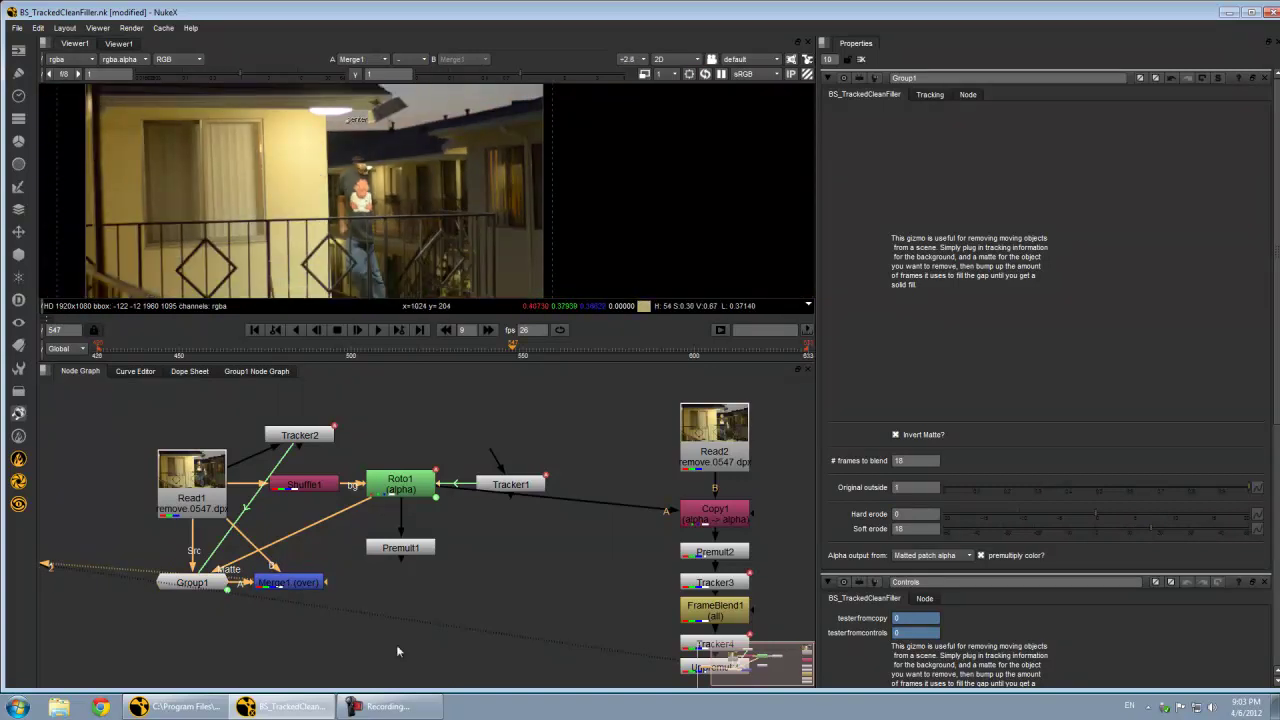
Step: Select the whole node chain from Read2 down to Unpremult1 and move it closer to Tracker1
middle_drag(664, 564, 485, 548)
scroll(533, 508, down, 2)
middle_drag(598, 396, 510, 386)
drag(510, 386, 377, 607)
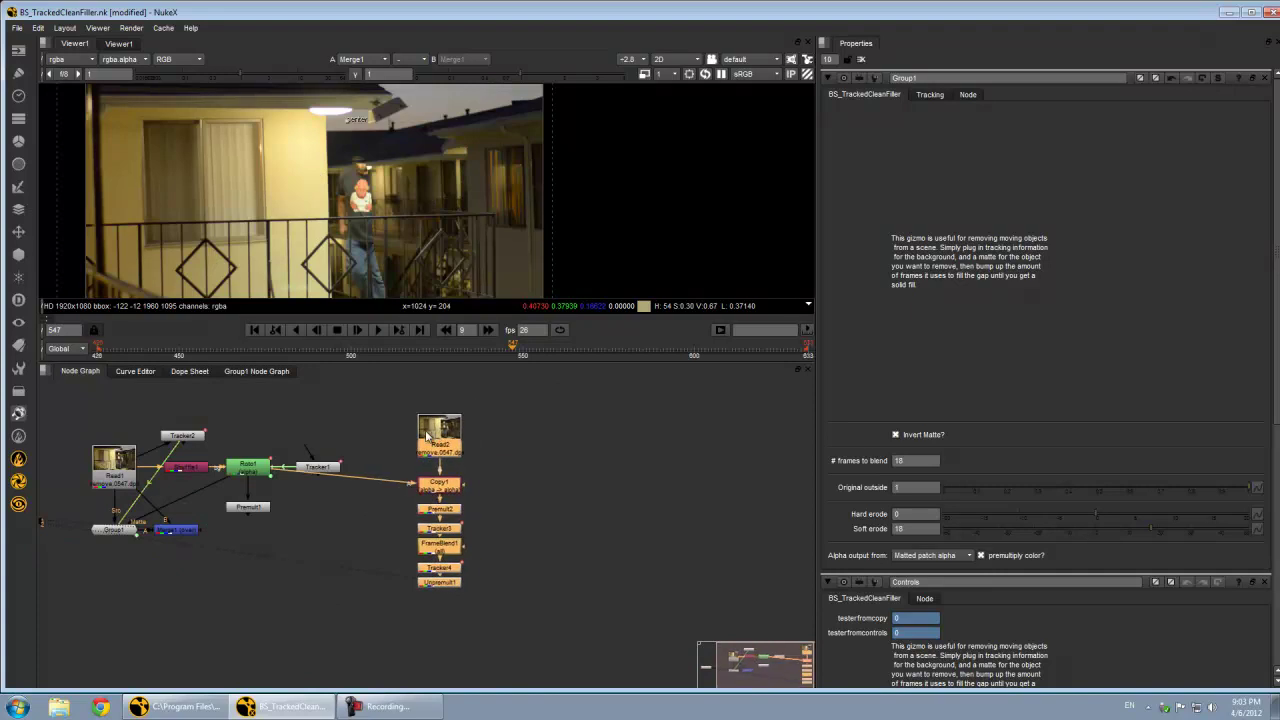
drag(427, 435, 364, 485)
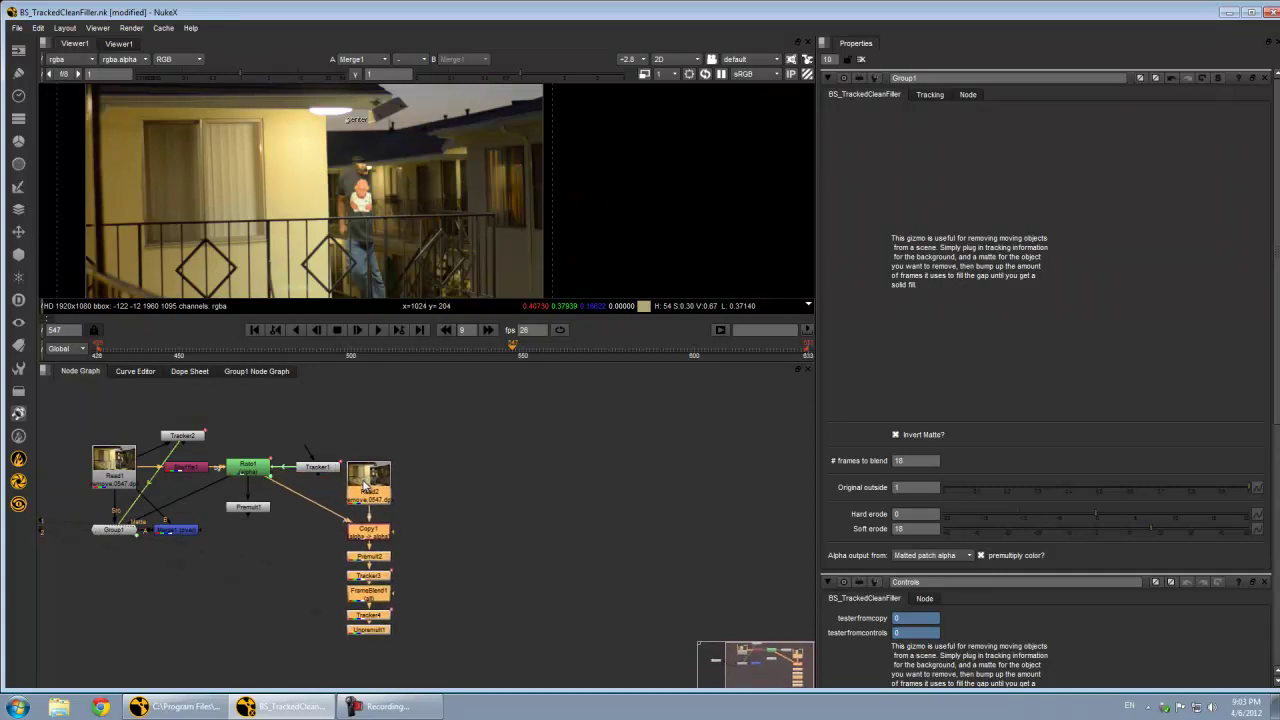
Step: Move Read1 up level with Tracker2 and clear the node selection
middle_drag(289, 488, 582, 478)
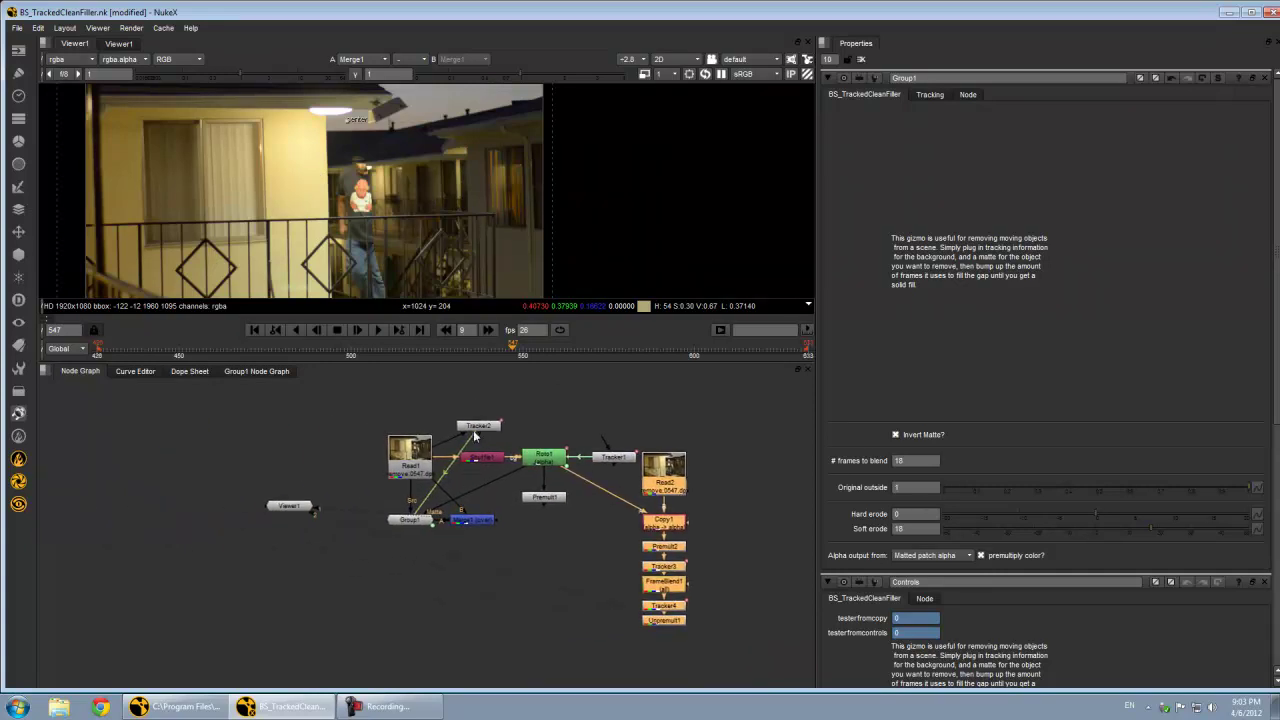
drag(421, 462, 421, 430)
click(525, 423)
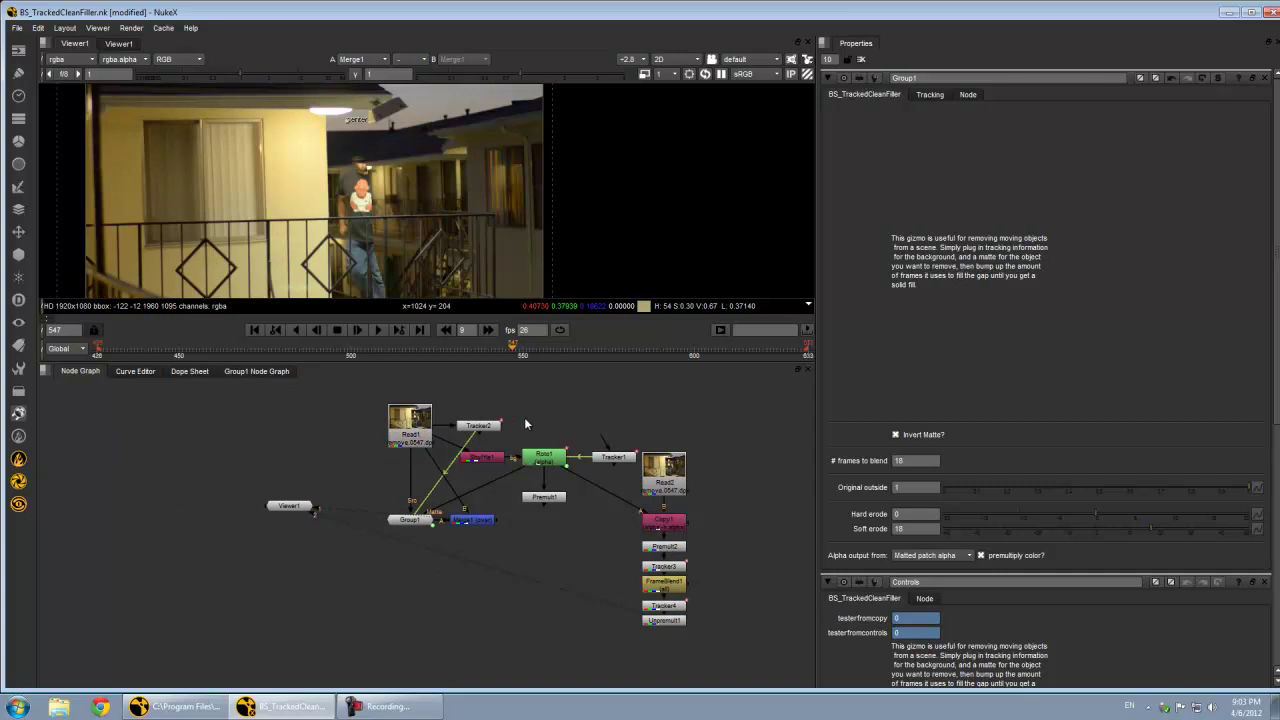